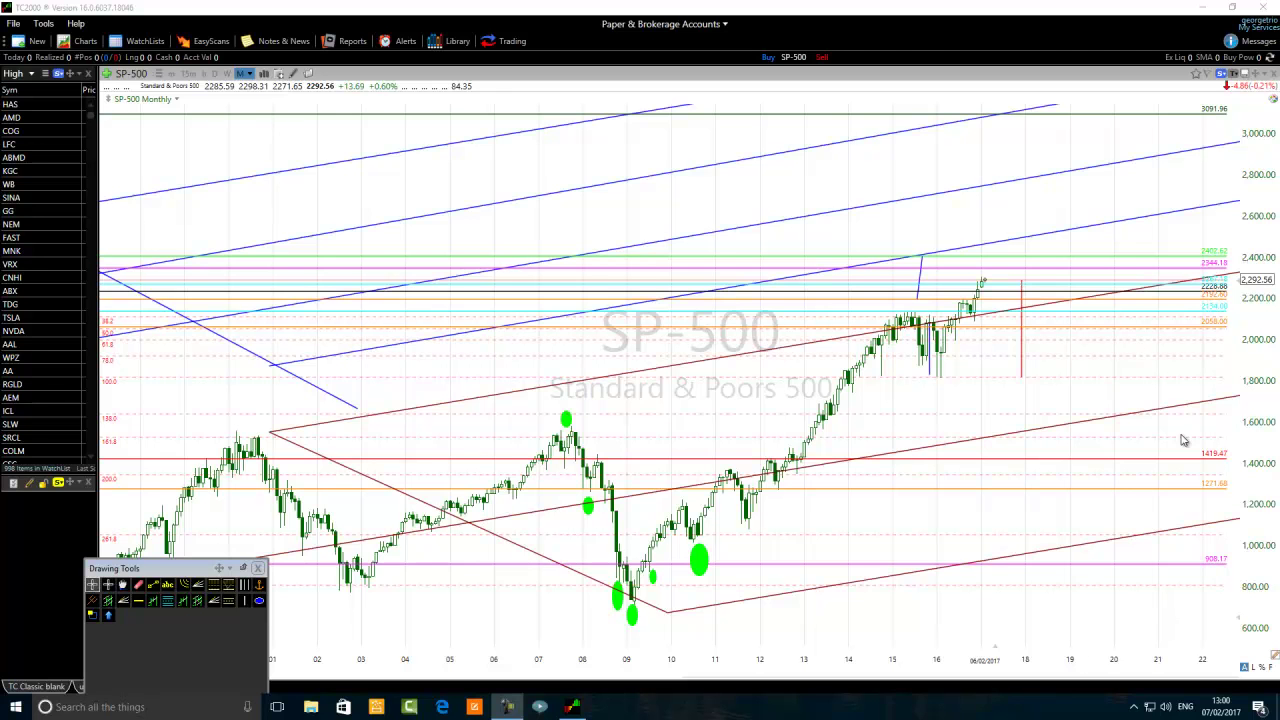
# Examine the monthly S&P 500 price action from 2013 onward against the horizontal levels between 2058.00 and 2402.62
pyautogui.scroll(5, 1183, 440)
pyautogui.scroll(2, 955, 430)
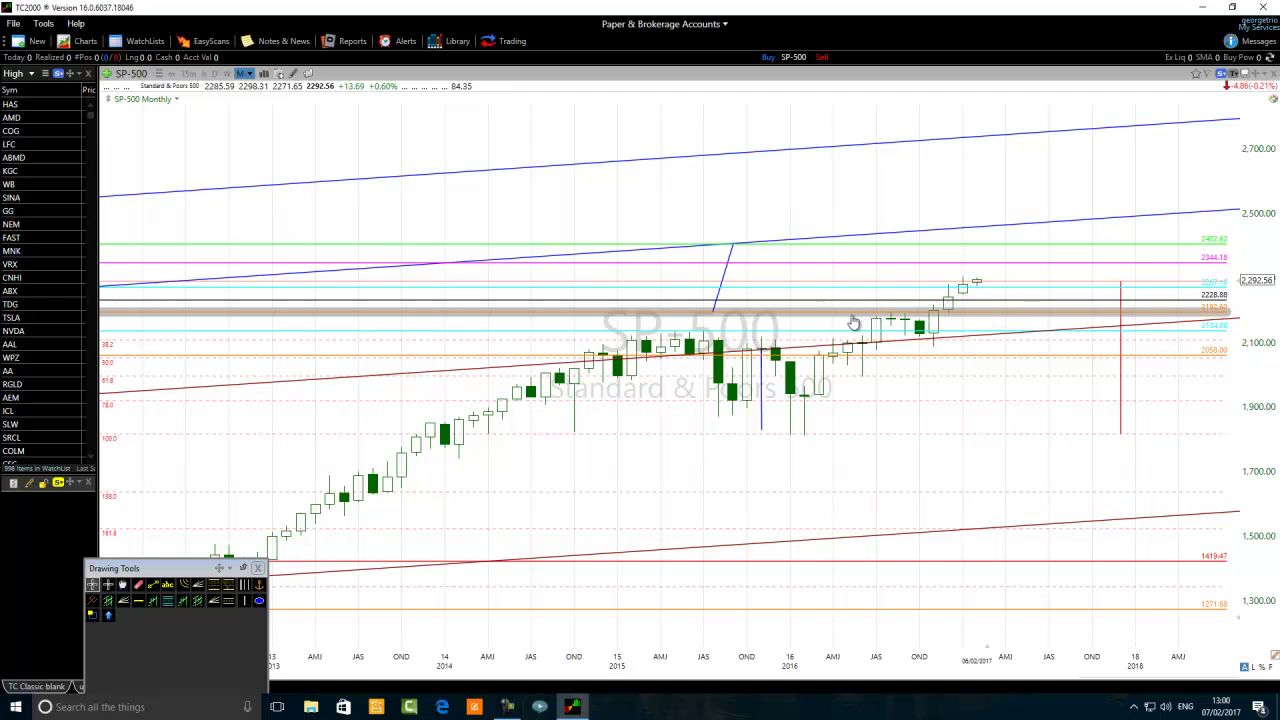
pyautogui.moveTo(875, 321)
pyautogui.scroll(2, 888, 320)
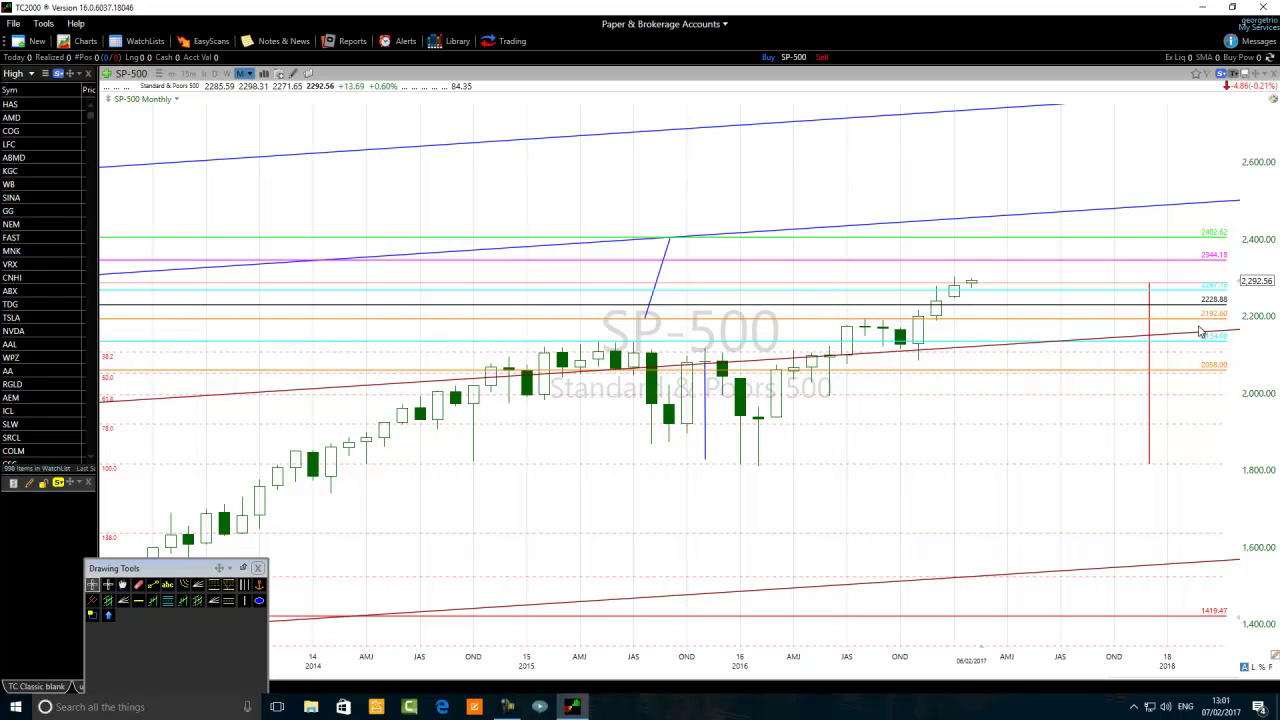
pyautogui.moveTo(1216, 327)
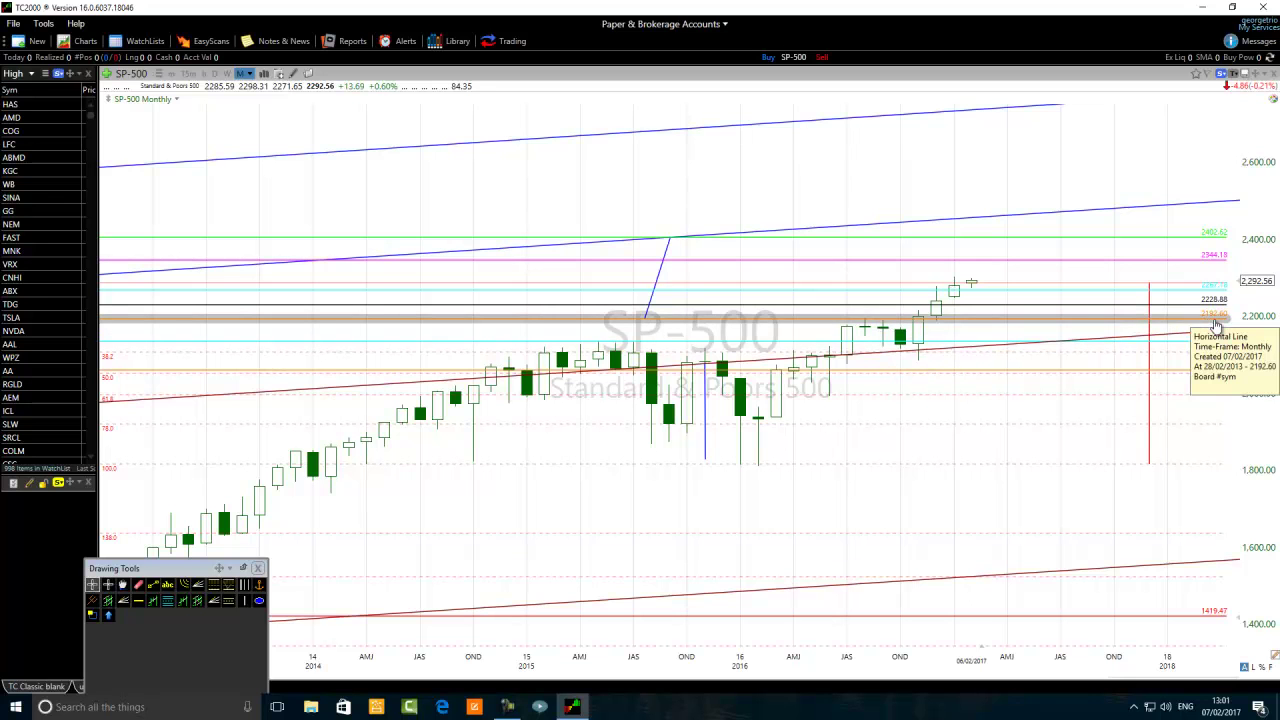
pyautogui.scroll(-2, 900, 345)
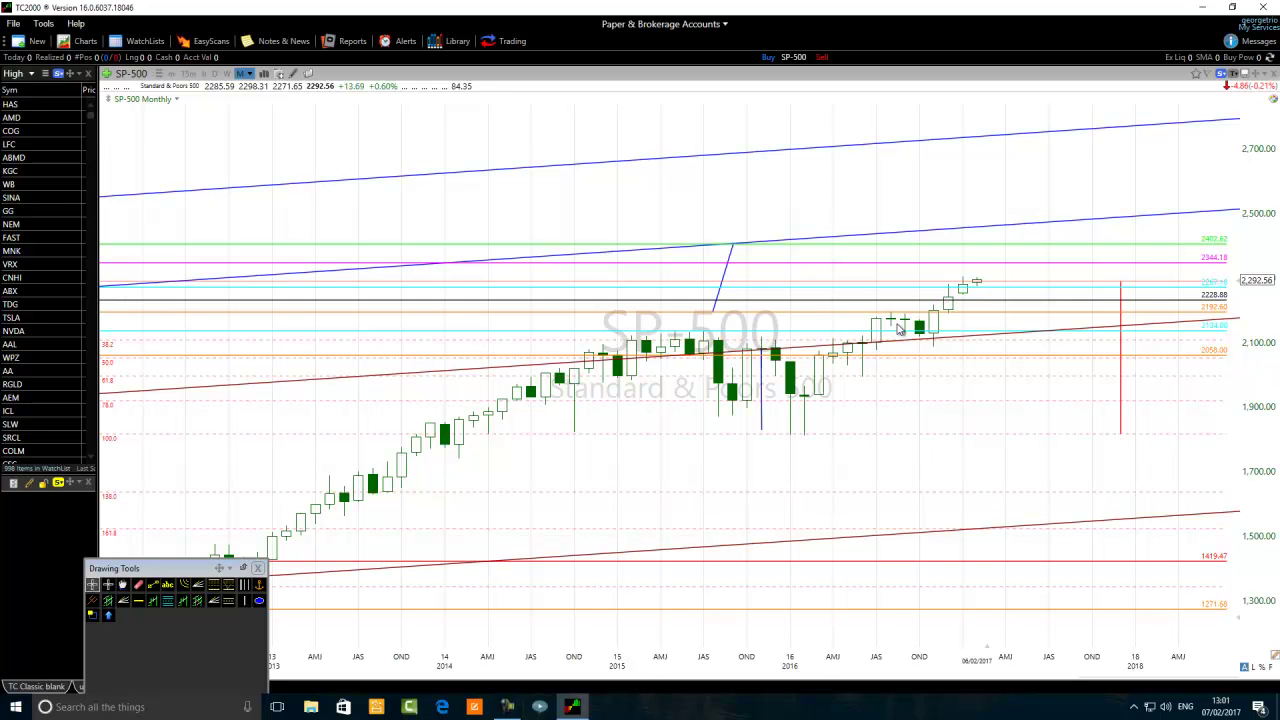
pyautogui.scroll(5, 898, 328)
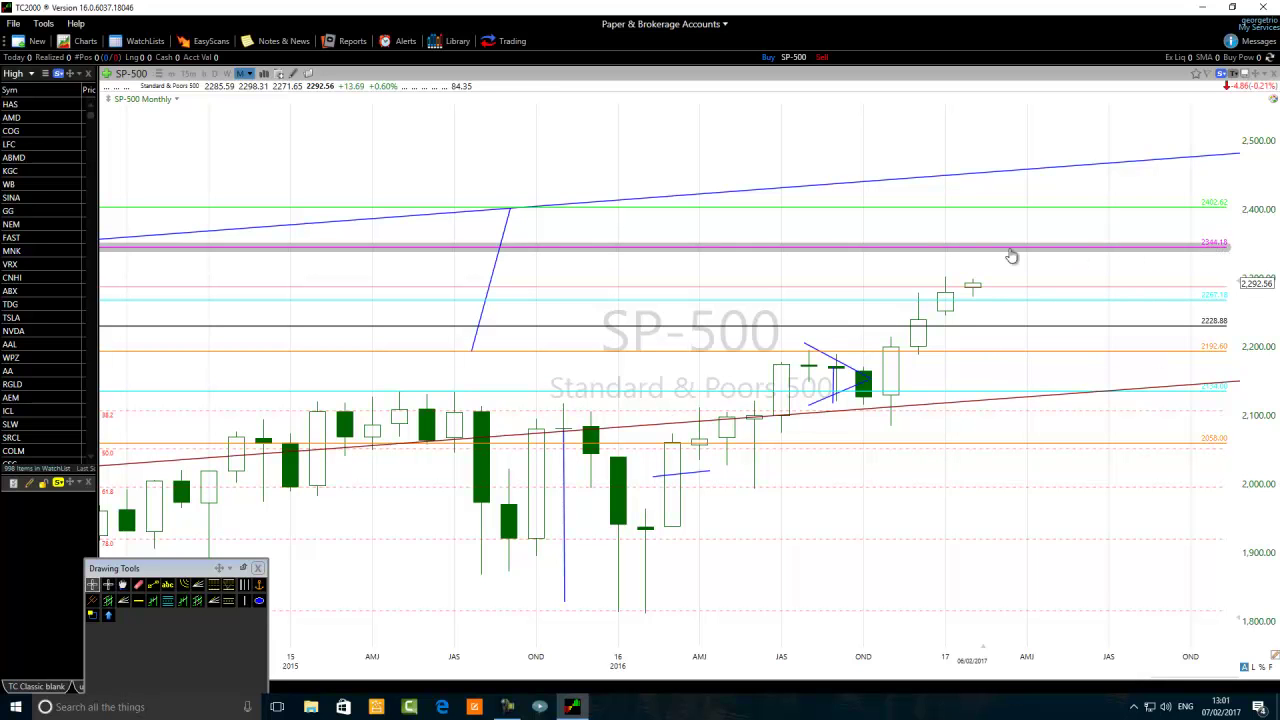
pyautogui.scroll(-2, 435, 274)
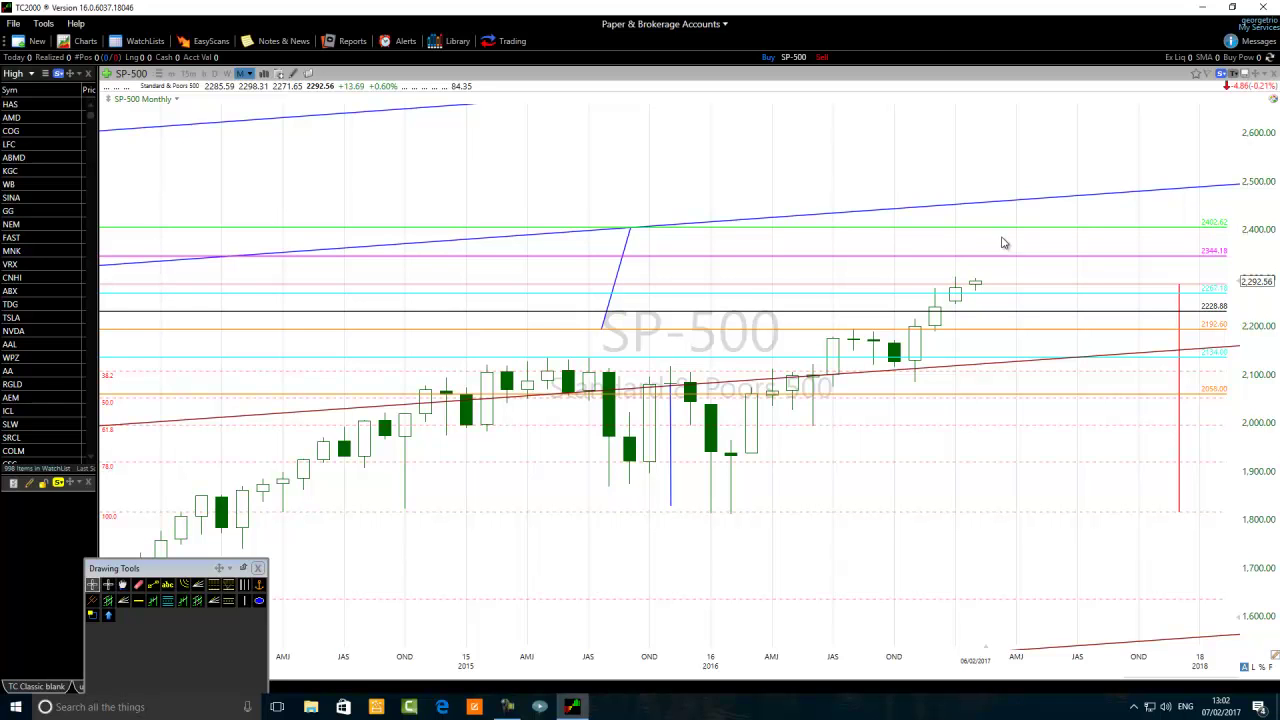
# Draw a zigzag trend-line projection from the January 2017 high to about 2,375, down to the 2344.18 level, and up to about 2,560
pyautogui.click(155, 599)
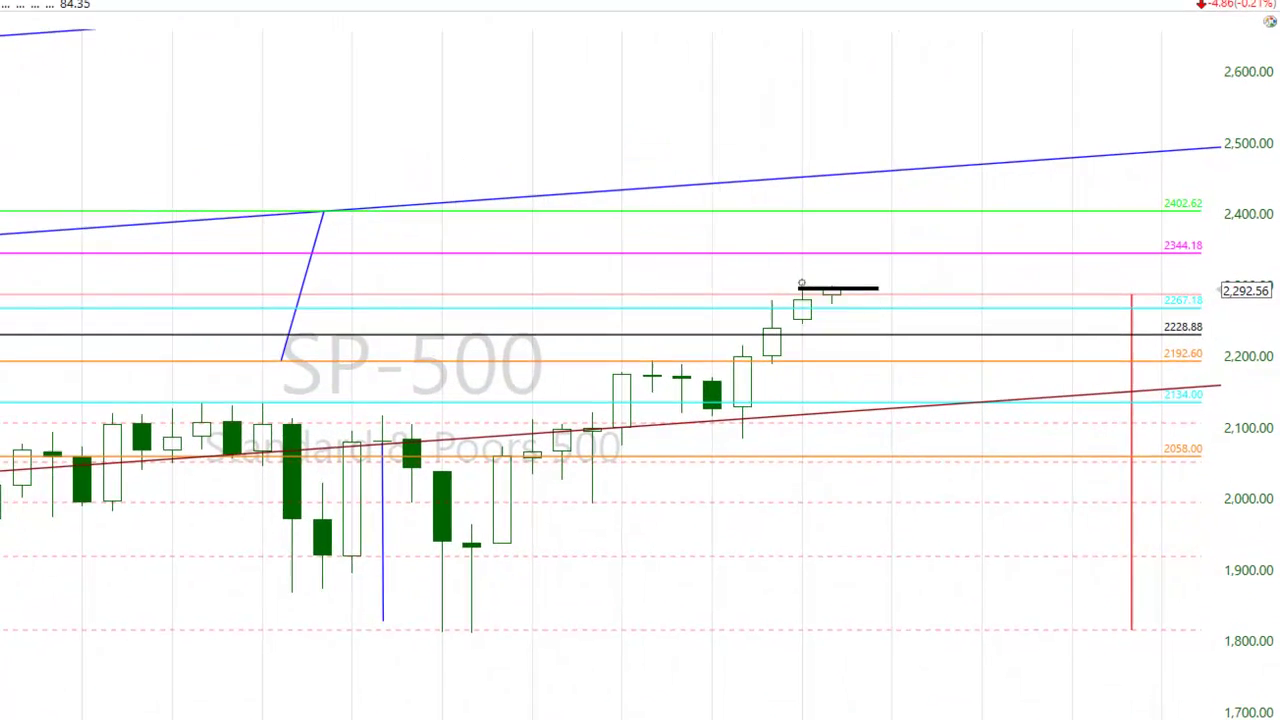
pyautogui.click(801, 284)
pyautogui.click(860, 233)
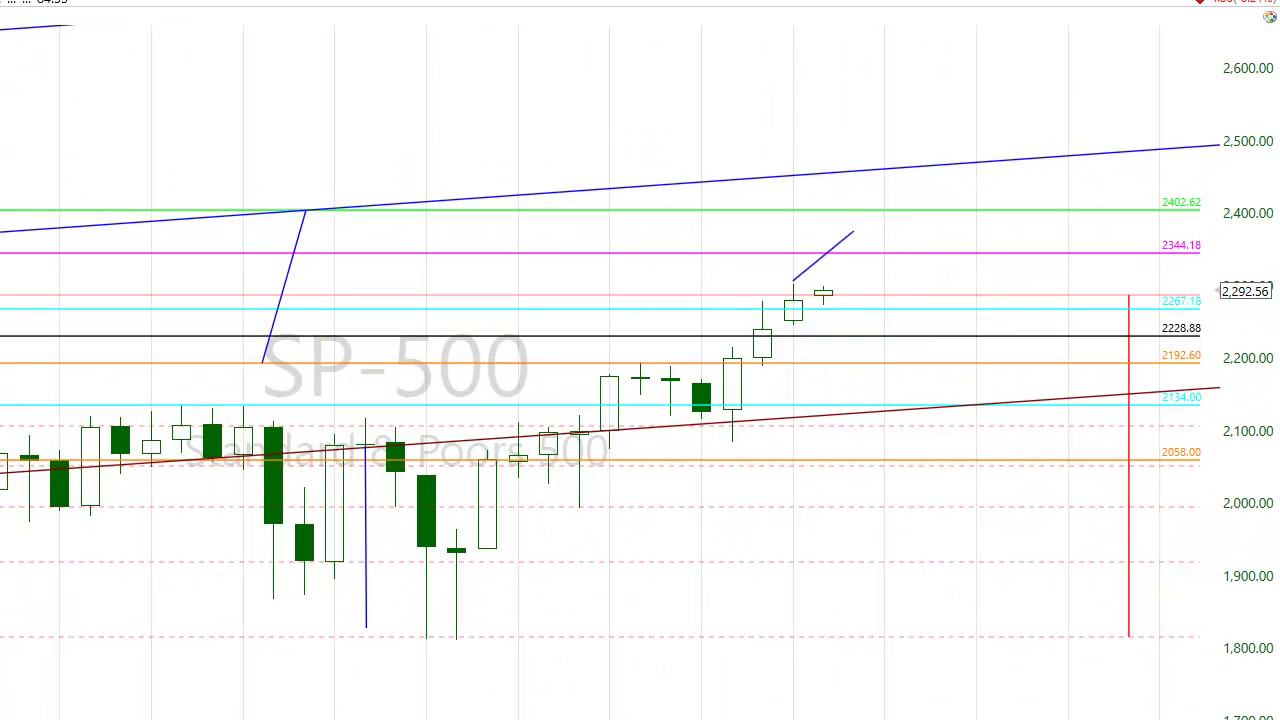
pyautogui.click(856, 255)
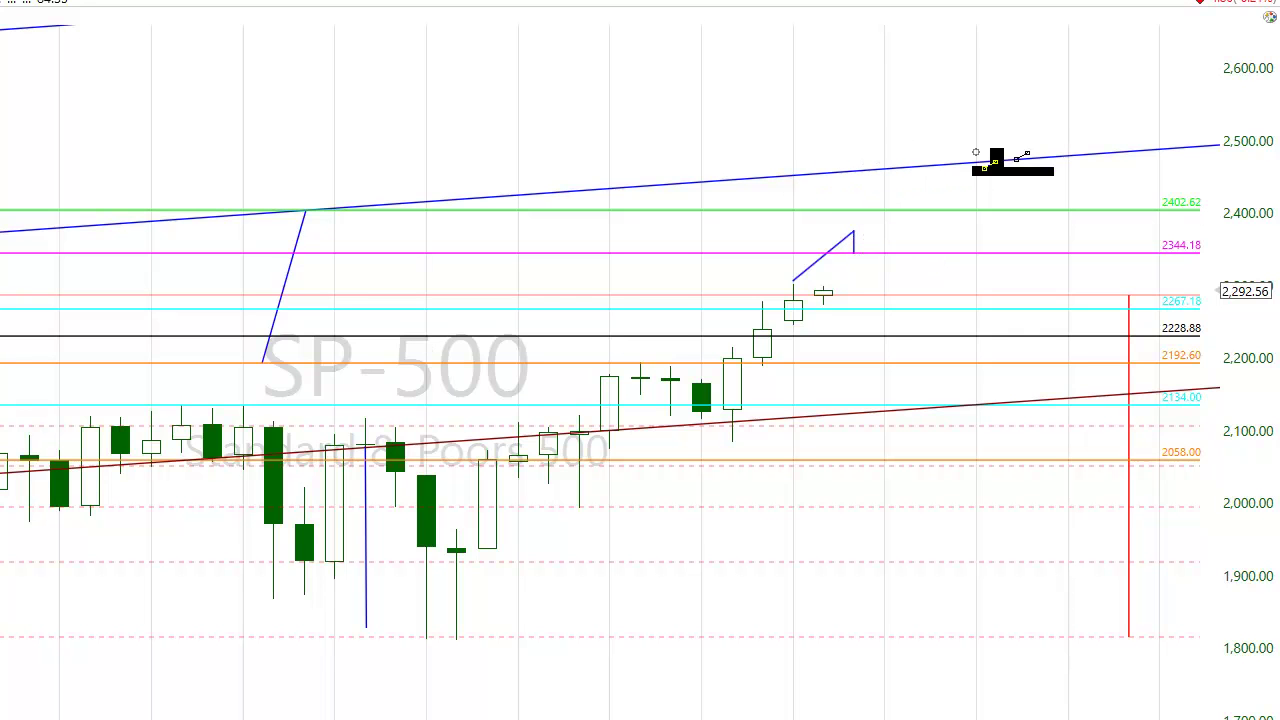
pyautogui.click(975, 96)
pyautogui.moveTo(858, 260); pyautogui.dragTo(853, 252)
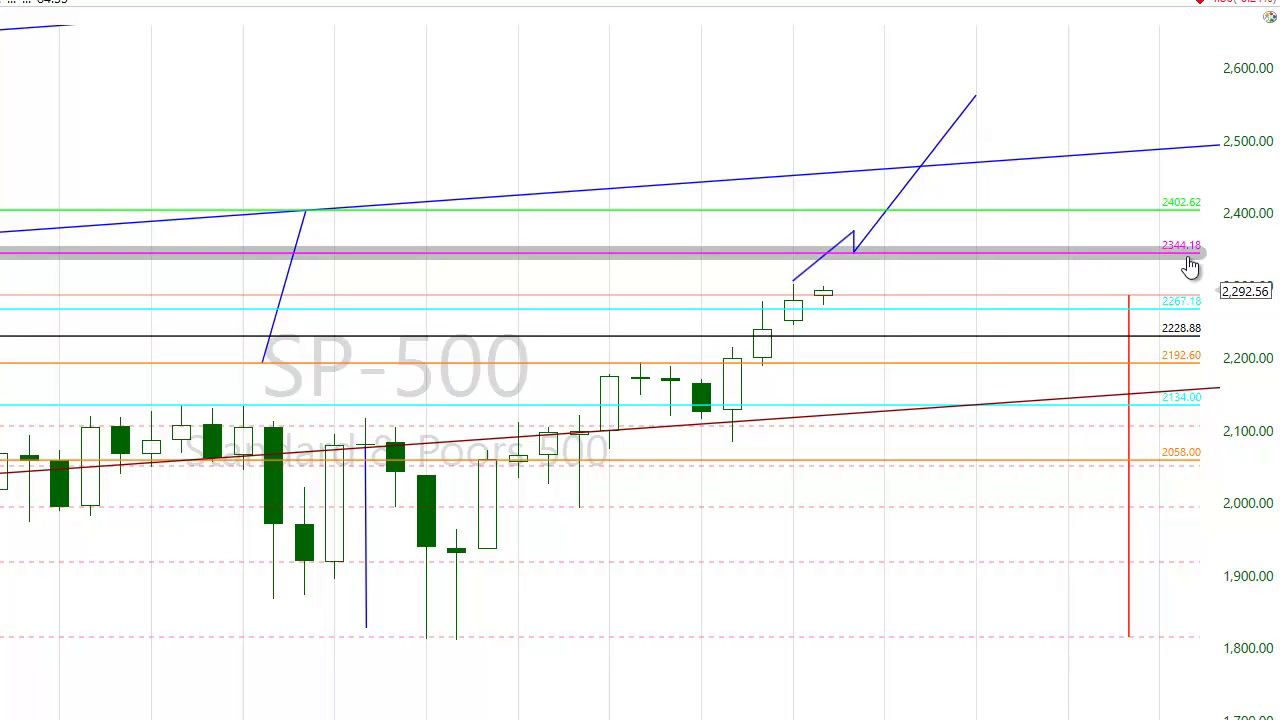
# Draw an alternative falling trend line from about 2,375, just beyond the zigzag, down to the 2192.60 level
pyautogui.moveTo(1181, 220)
pyautogui.moveTo(1013, 256)
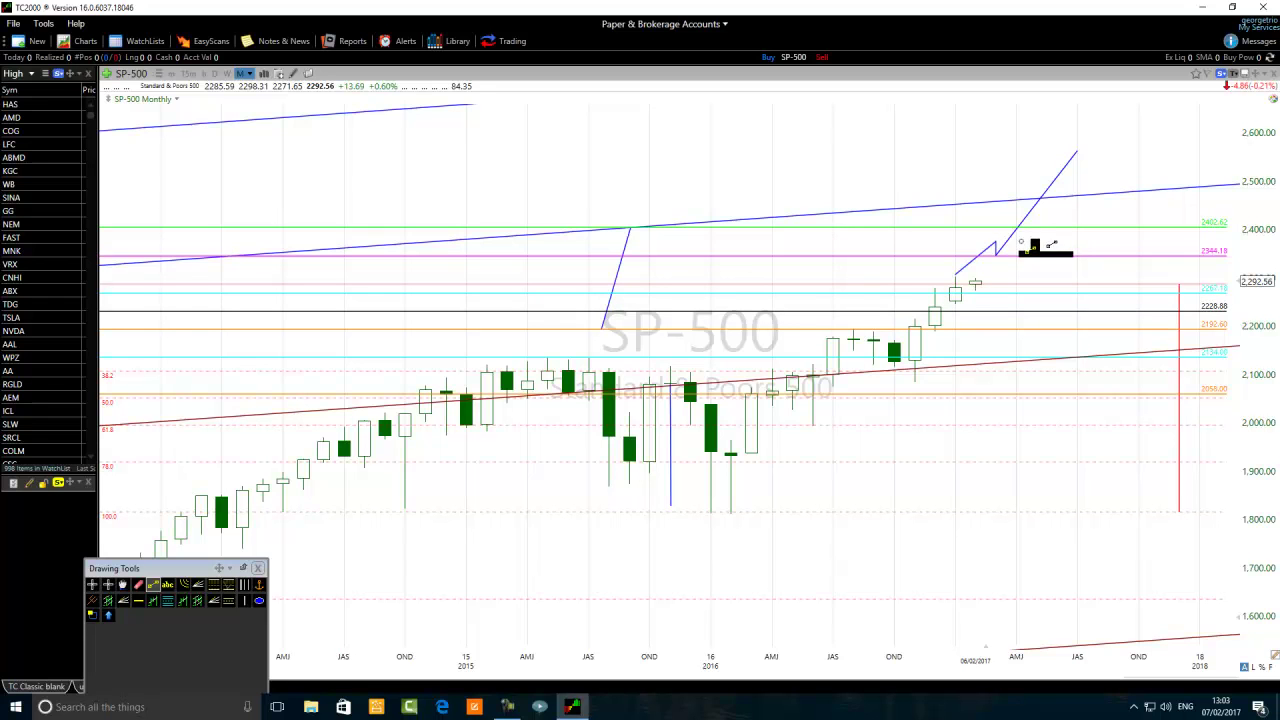
pyautogui.moveTo(1021, 242)
pyautogui.mouseDown()
pyautogui.moveTo(1060, 309)
pyautogui.moveTo(1096, 330)
pyautogui.mouseUp()
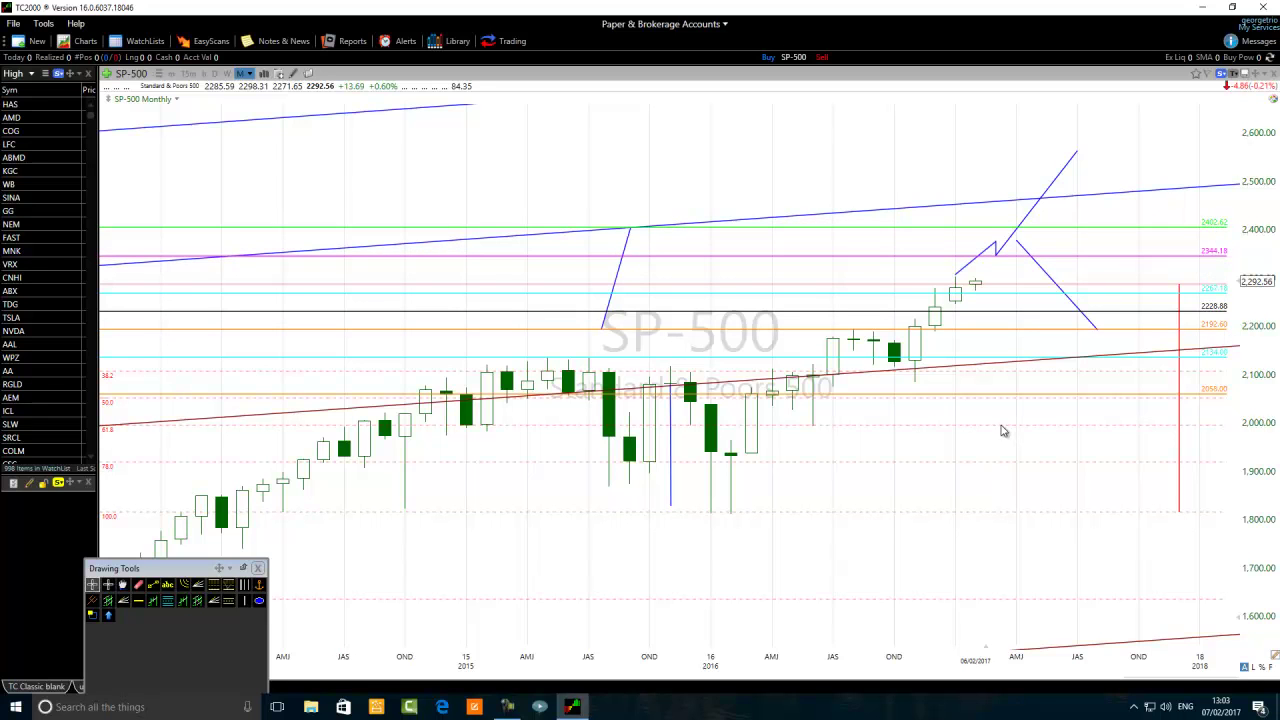
# Examine the latest monthly candles around the 2267.18 level, the 2344.18 level and the newly drawn projections
pyautogui.scroll(2, 1003, 430)
pyautogui.scroll(2, 1003, 430)
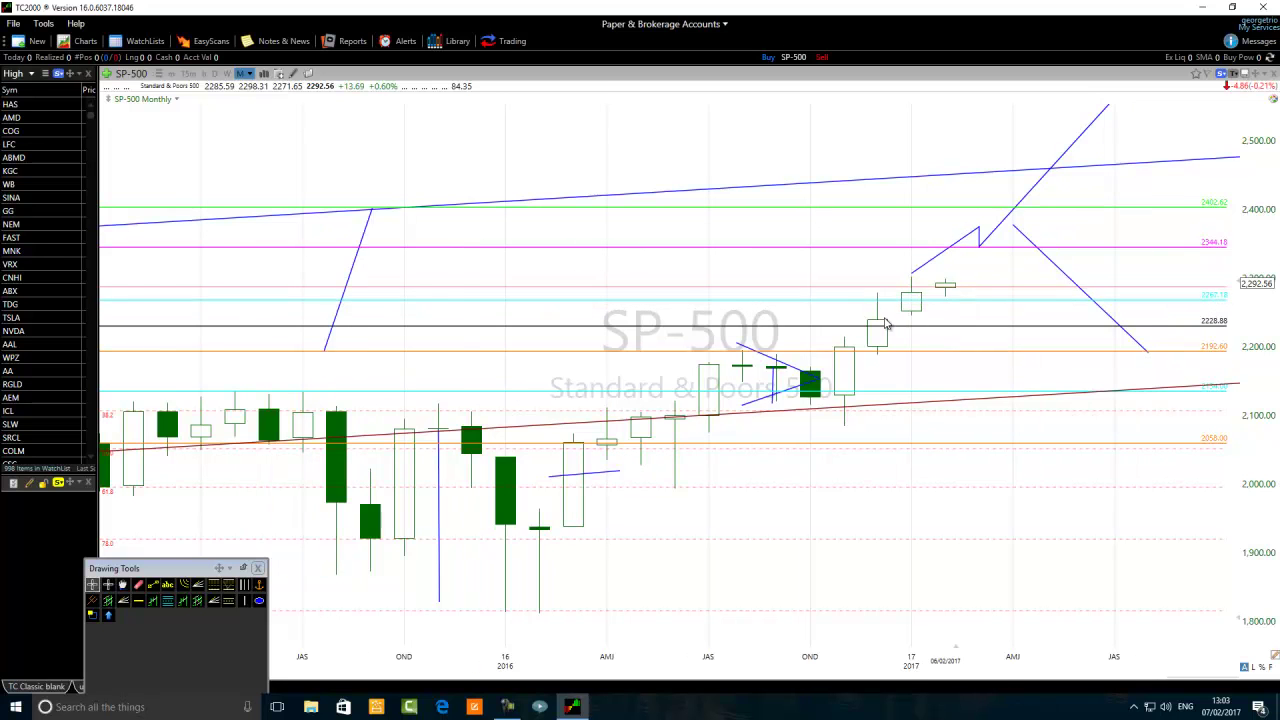
pyautogui.scroll(-1, 566, 271)
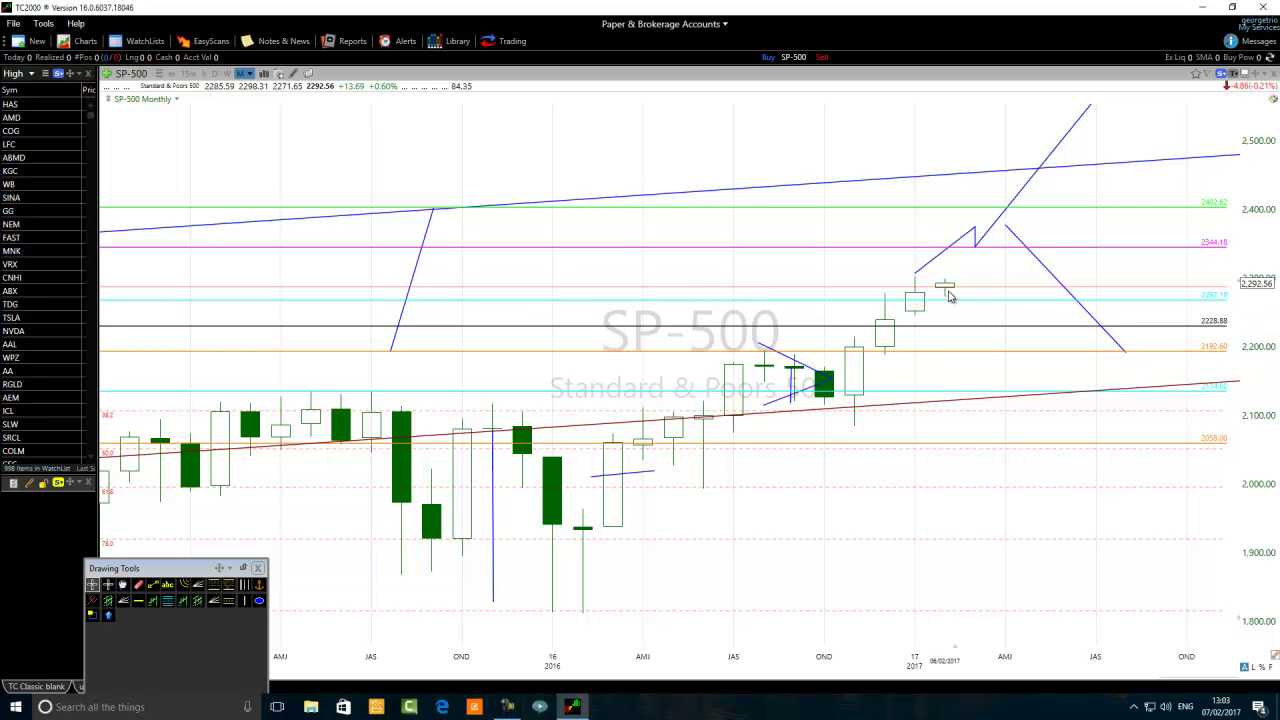
pyautogui.scroll(2, 950, 303)
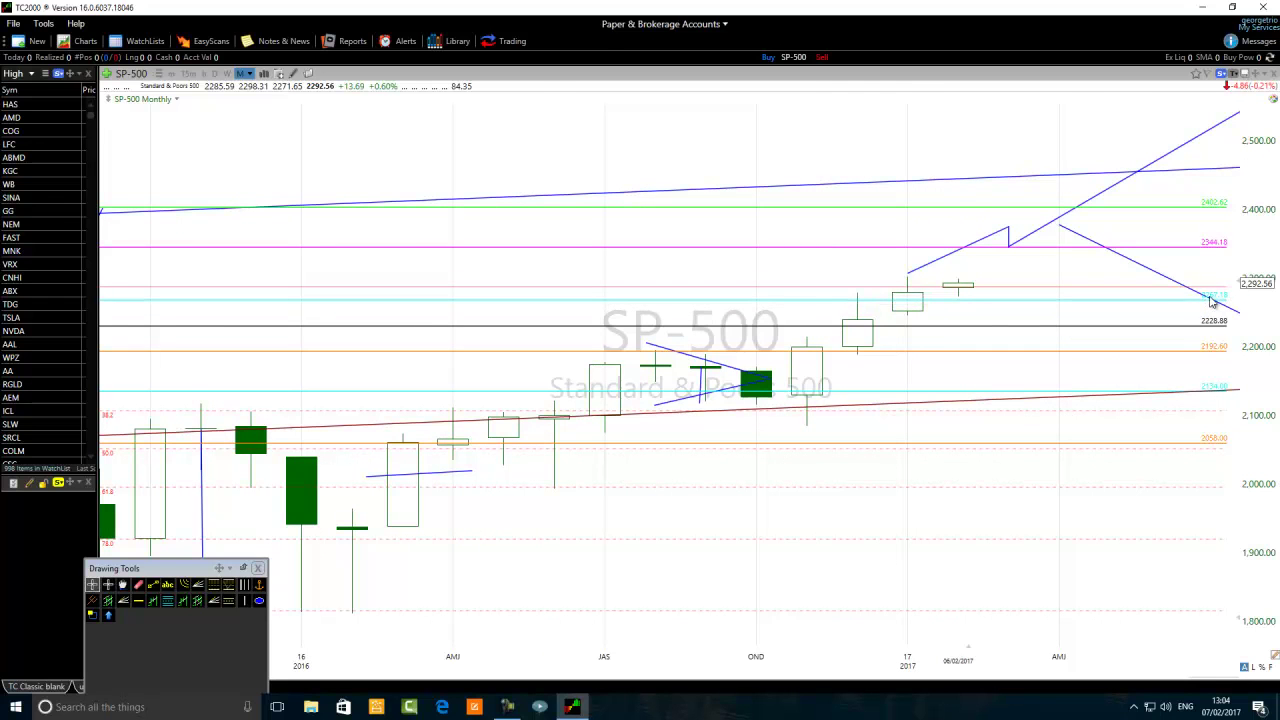
pyautogui.moveTo(1207, 308)
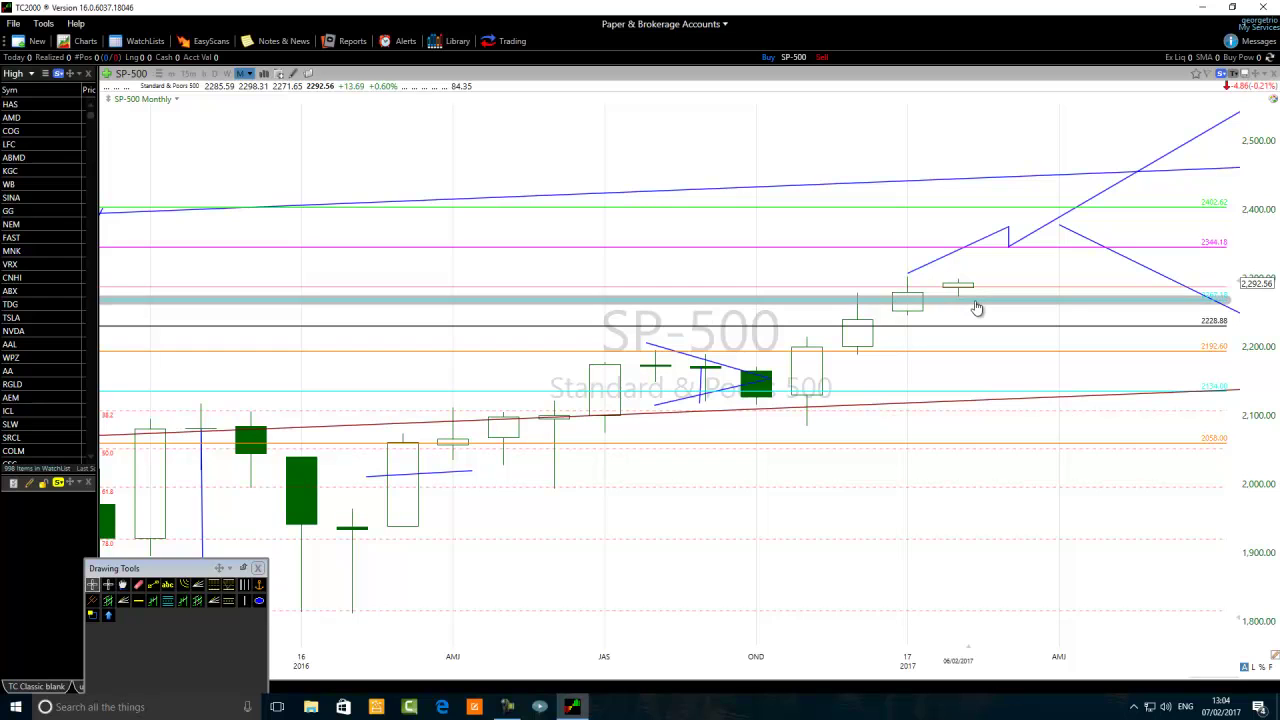
pyautogui.moveTo(977, 306)
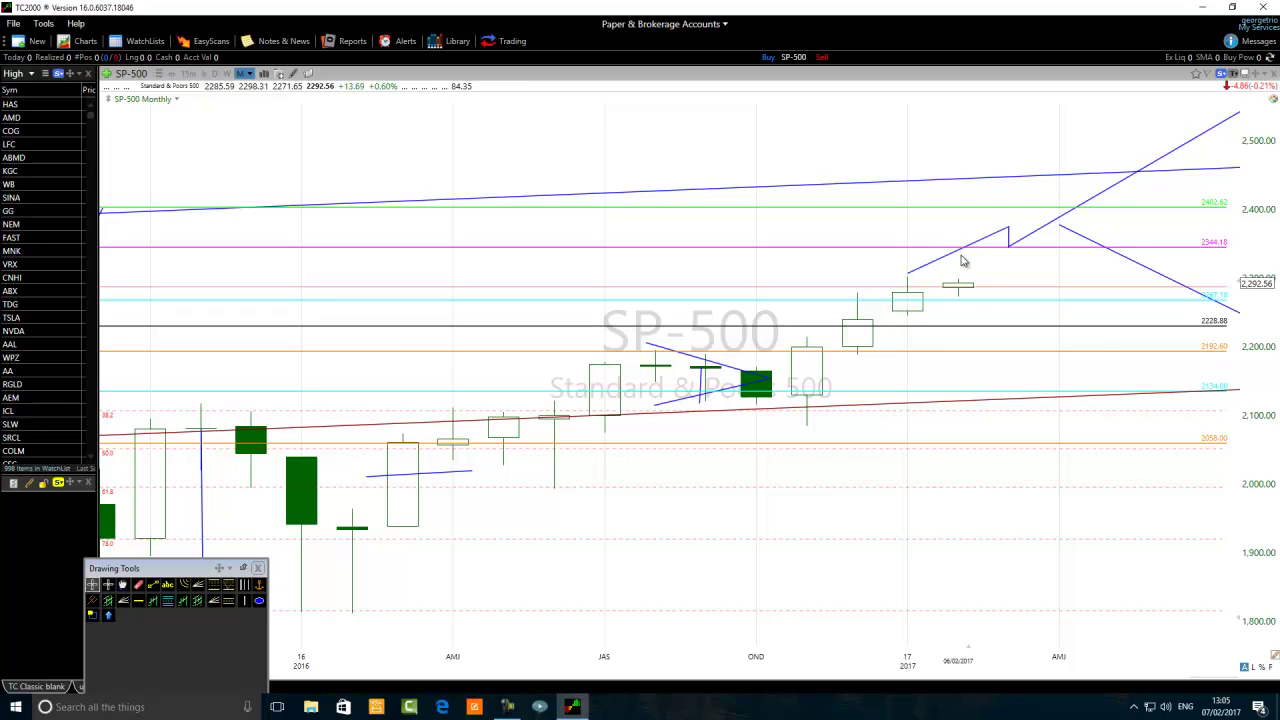
pyautogui.moveTo(965, 260)
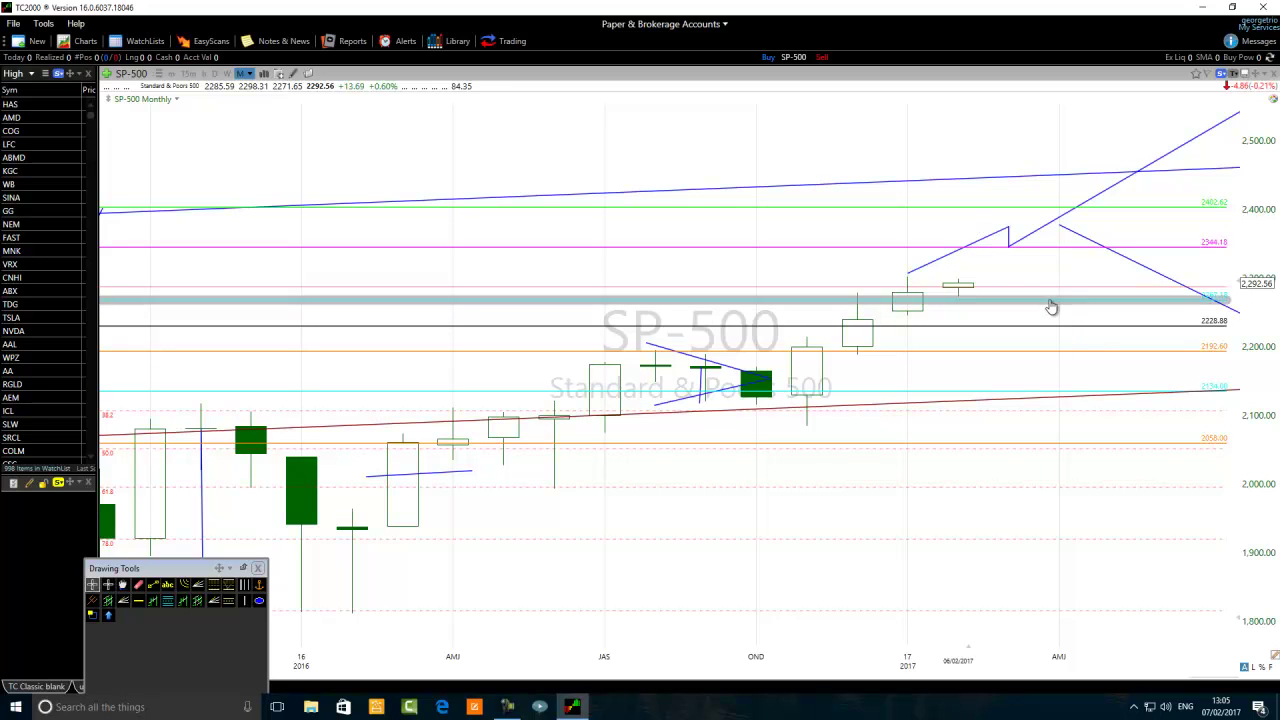
pyautogui.moveTo(1057, 334)
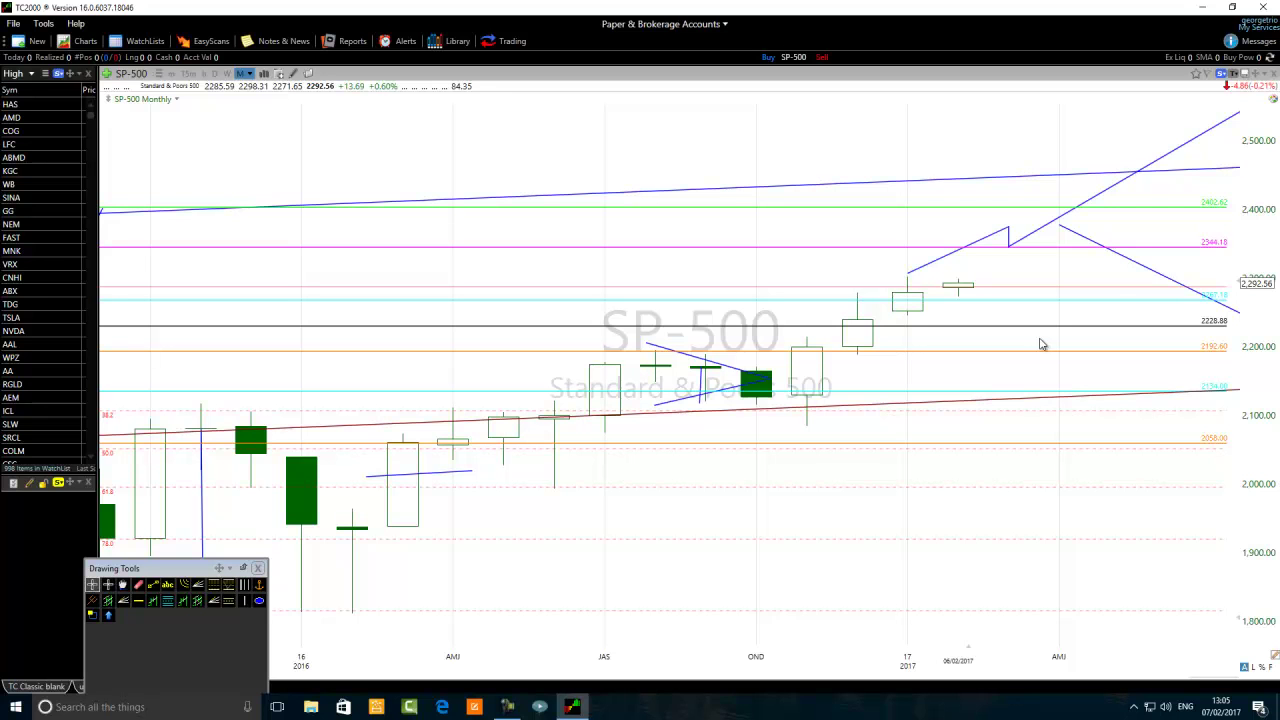
# Compare the mid-2016 triangle and the recent advance with the long-term rising channel and the horizontal levels
pyautogui.scroll(-2, 680, 386)
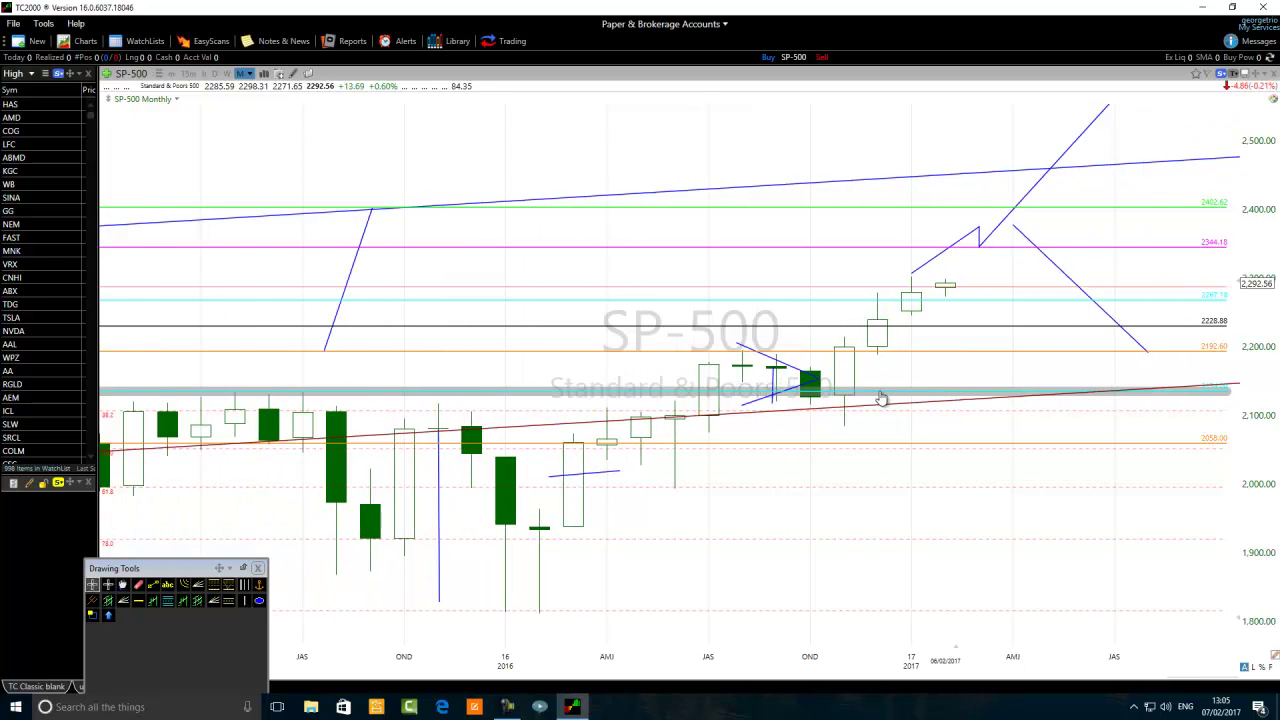
pyautogui.scroll(-3, 881, 398)
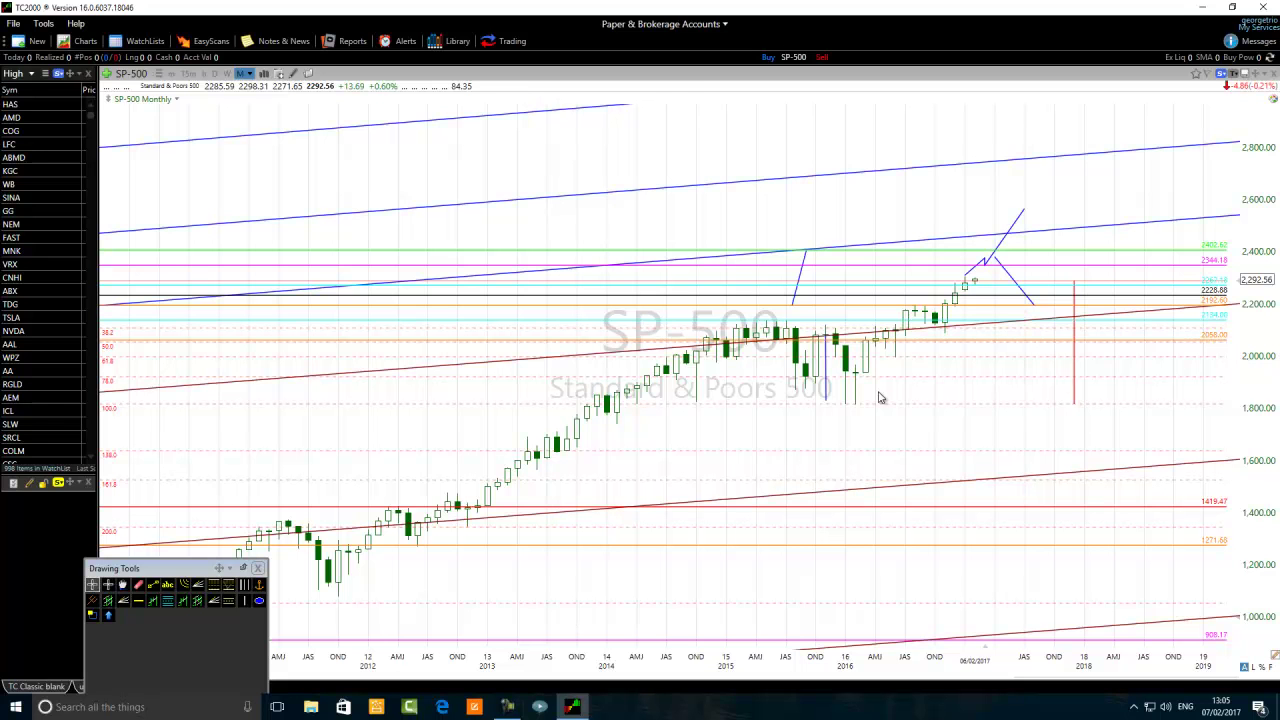
pyautogui.scroll(5, 881, 398)
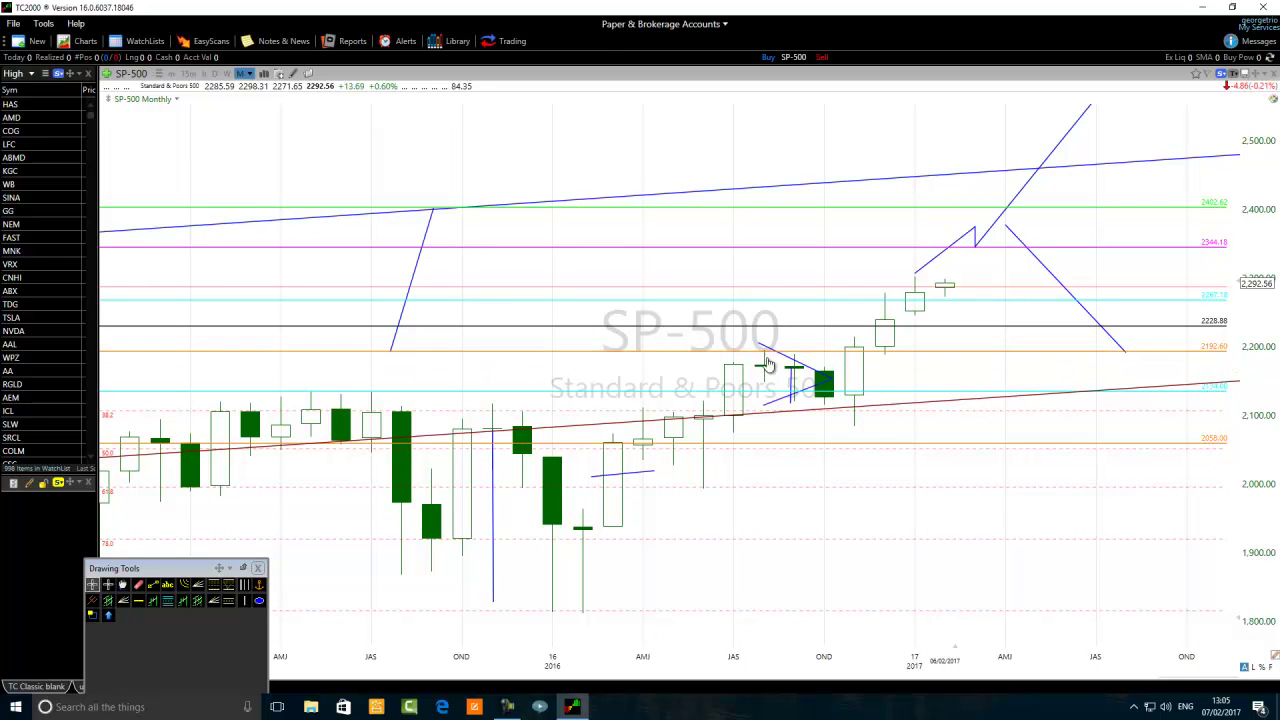
pyautogui.moveTo(765, 358)
pyautogui.moveTo(994, 255)
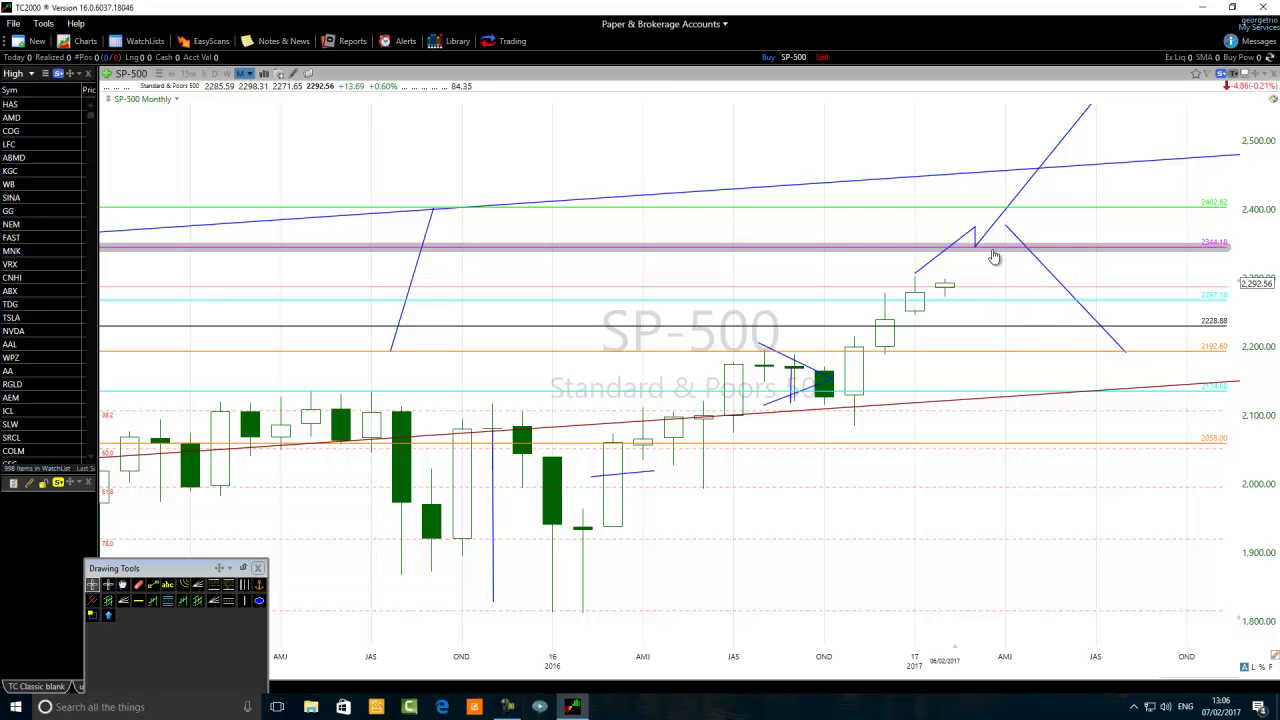
pyautogui.scroll(-5, 597, 365)
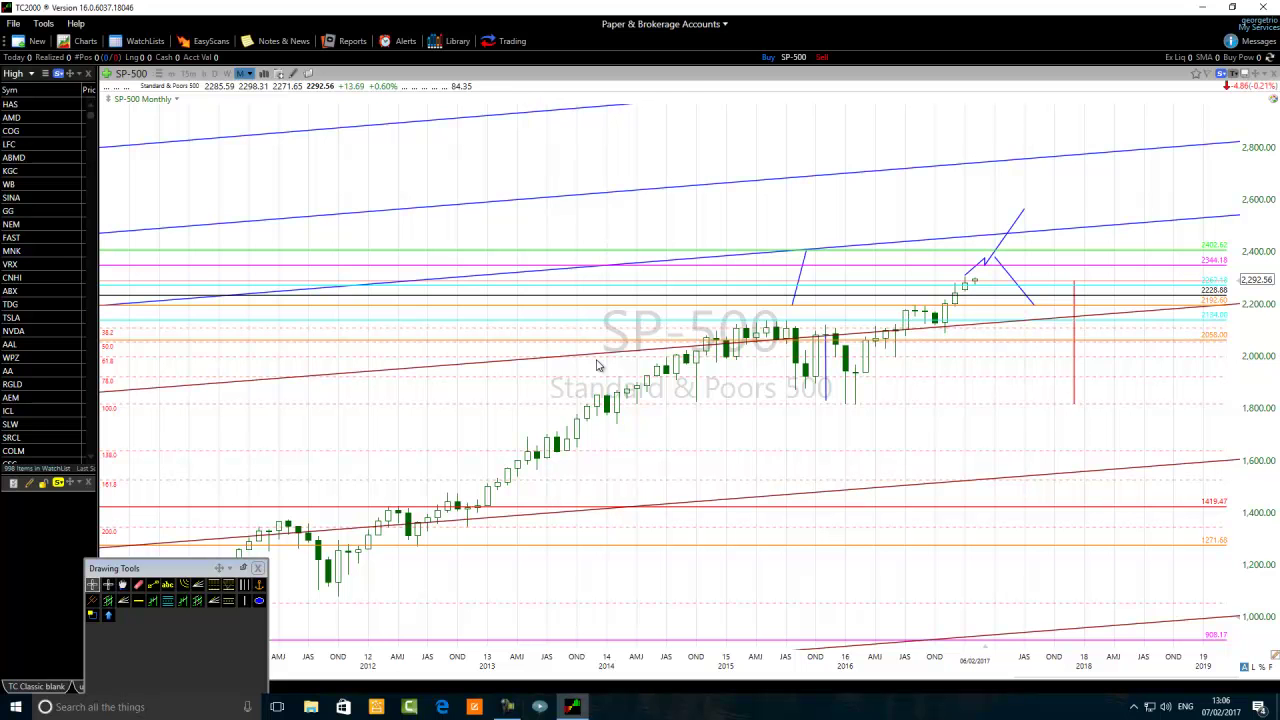
pyautogui.scroll(-5, 648, 360)
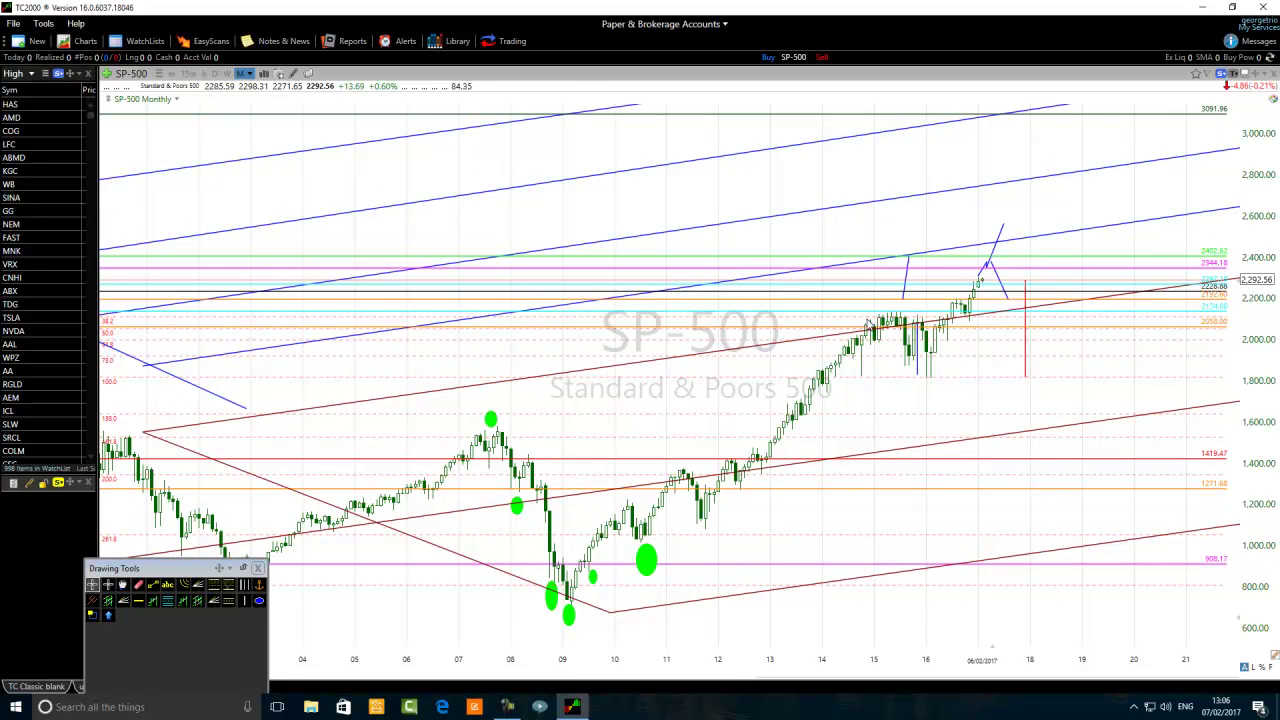
pyautogui.moveTo(906, 330)
pyautogui.scroll(1, 920, 378)
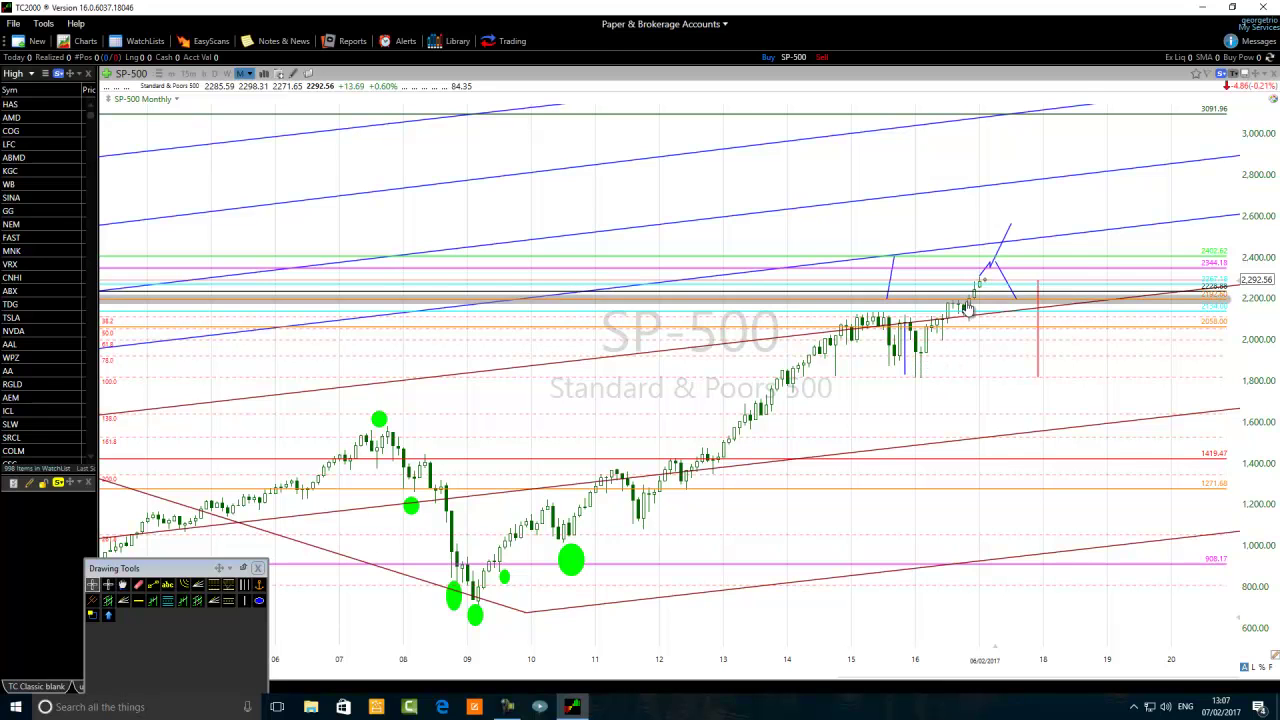
pyautogui.moveTo(985, 288)
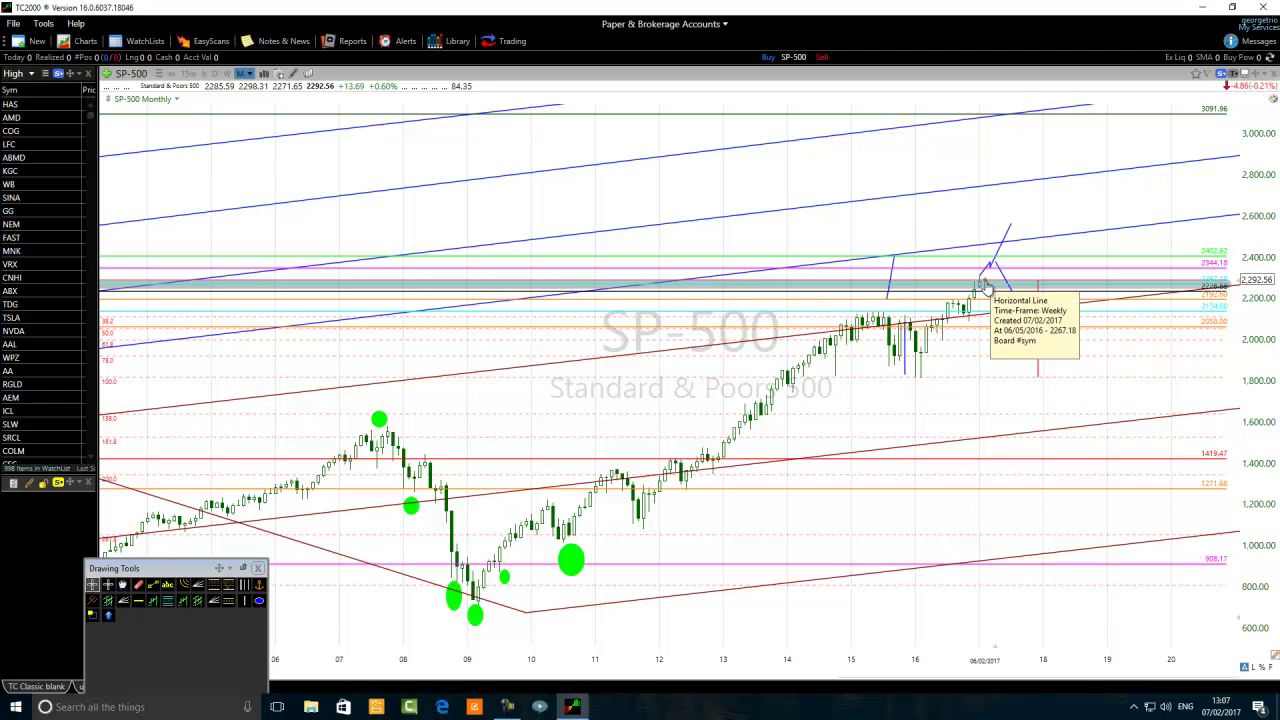
# Draw converging rising trend lines from about 1,780 in early 2016 to 2,850 in 2019, and from about 2,020 in 2014 to 3,050 in 2020
pyautogui.moveTo(985, 287); pyautogui.dragTo(985, 488)
pyautogui.click(62, 549)
pyautogui.click(1199, 271)
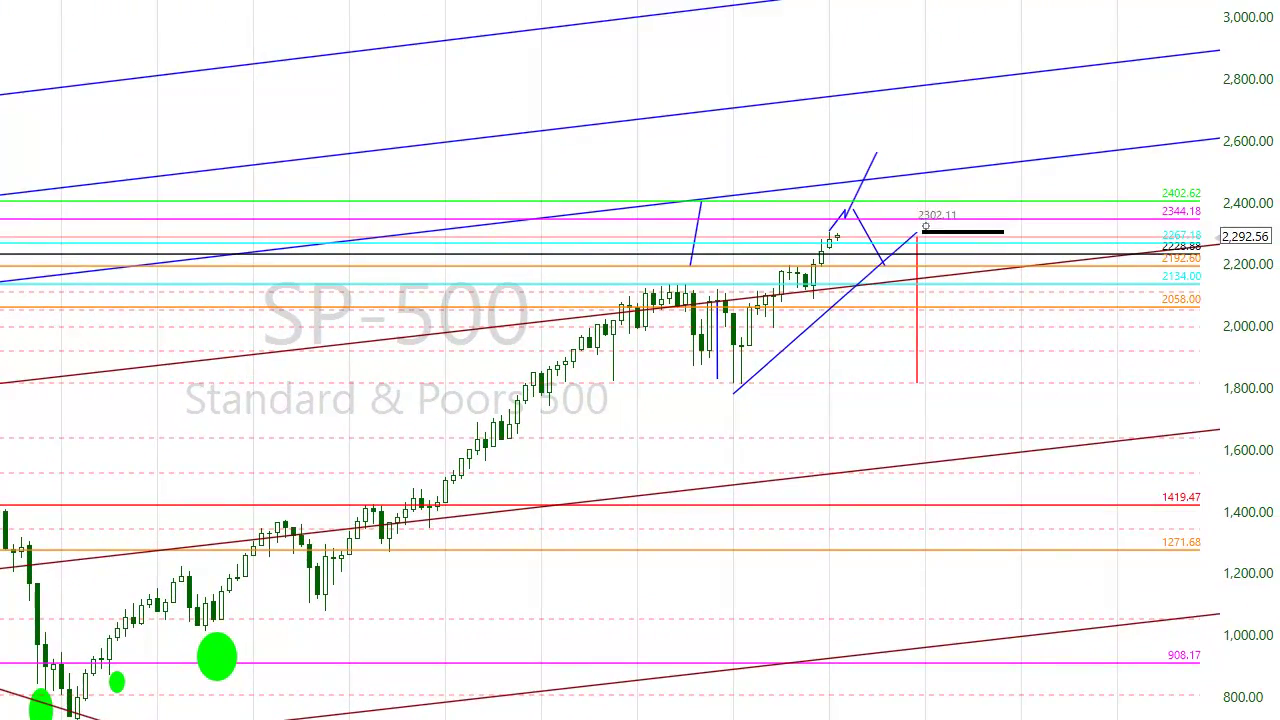
pyautogui.click(1027, 66)
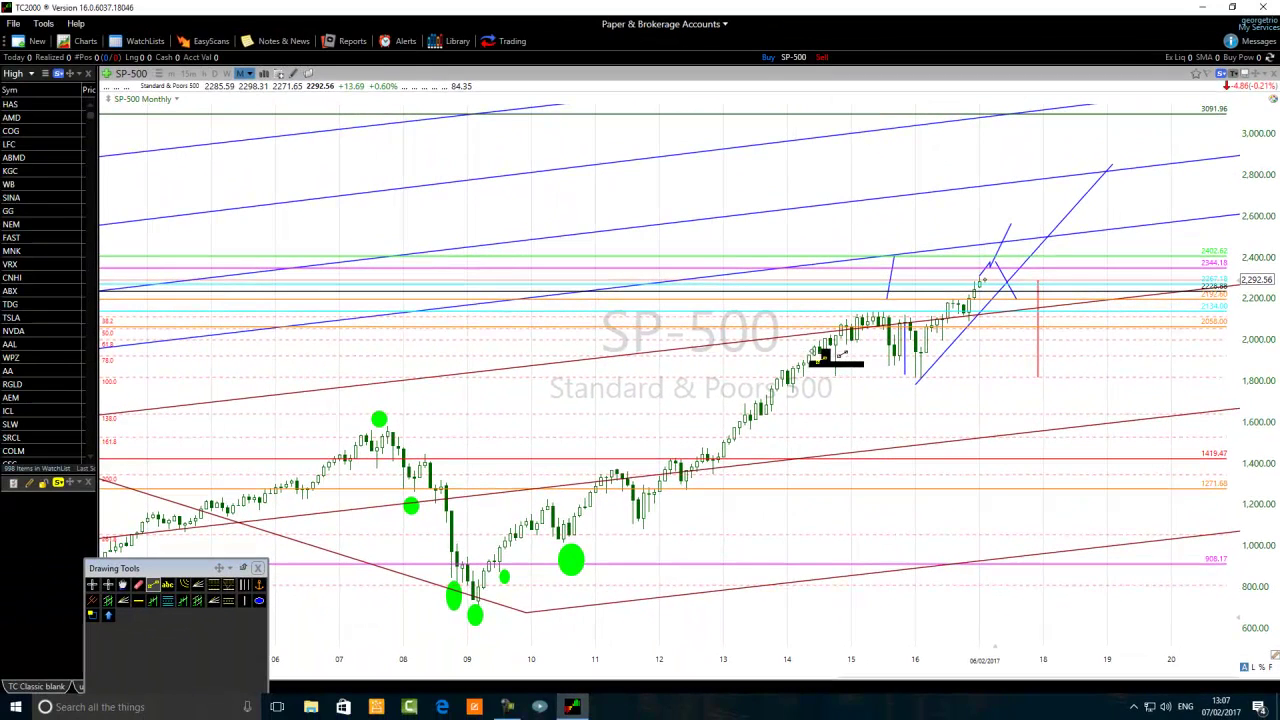
pyautogui.moveTo(811, 341)
pyautogui.mouseDown()
pyautogui.moveTo(1121, 197)
pyautogui.moveTo(1191, 123)
pyautogui.mouseUp()
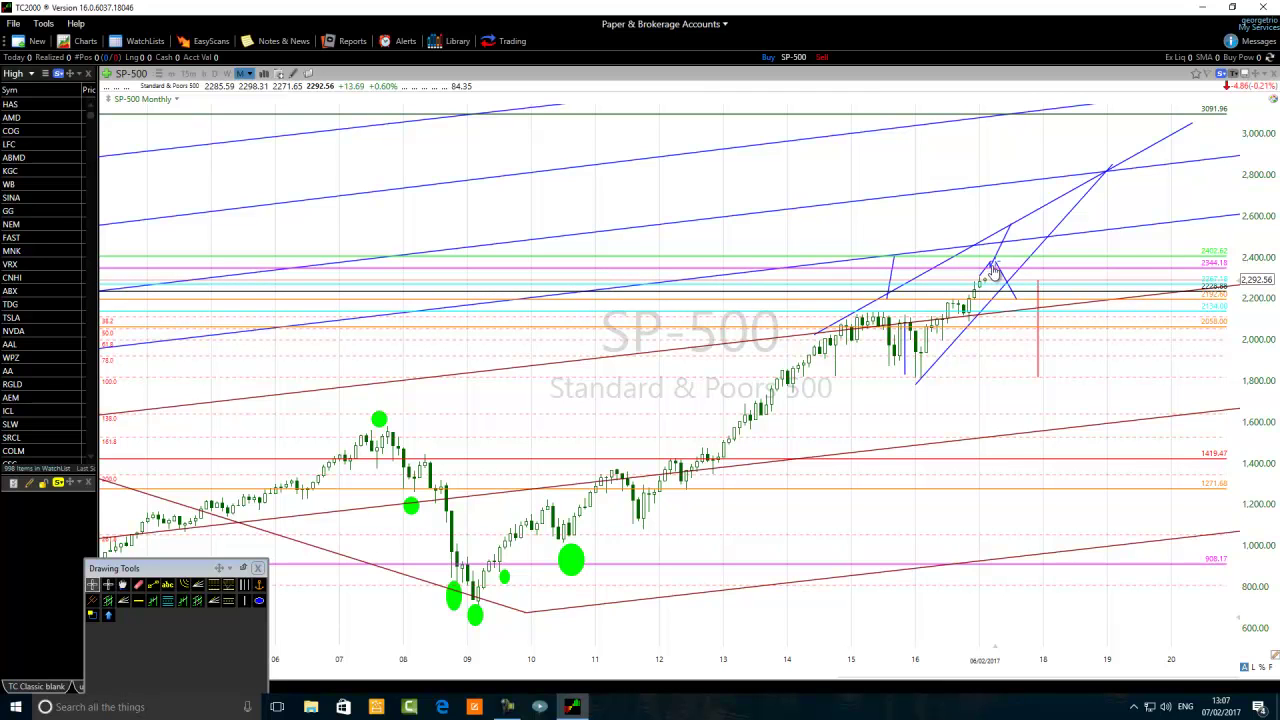
# Change the color of the lower rising trend line from the early-2016 low to bright green
pyautogui.rightClick(1043, 249)
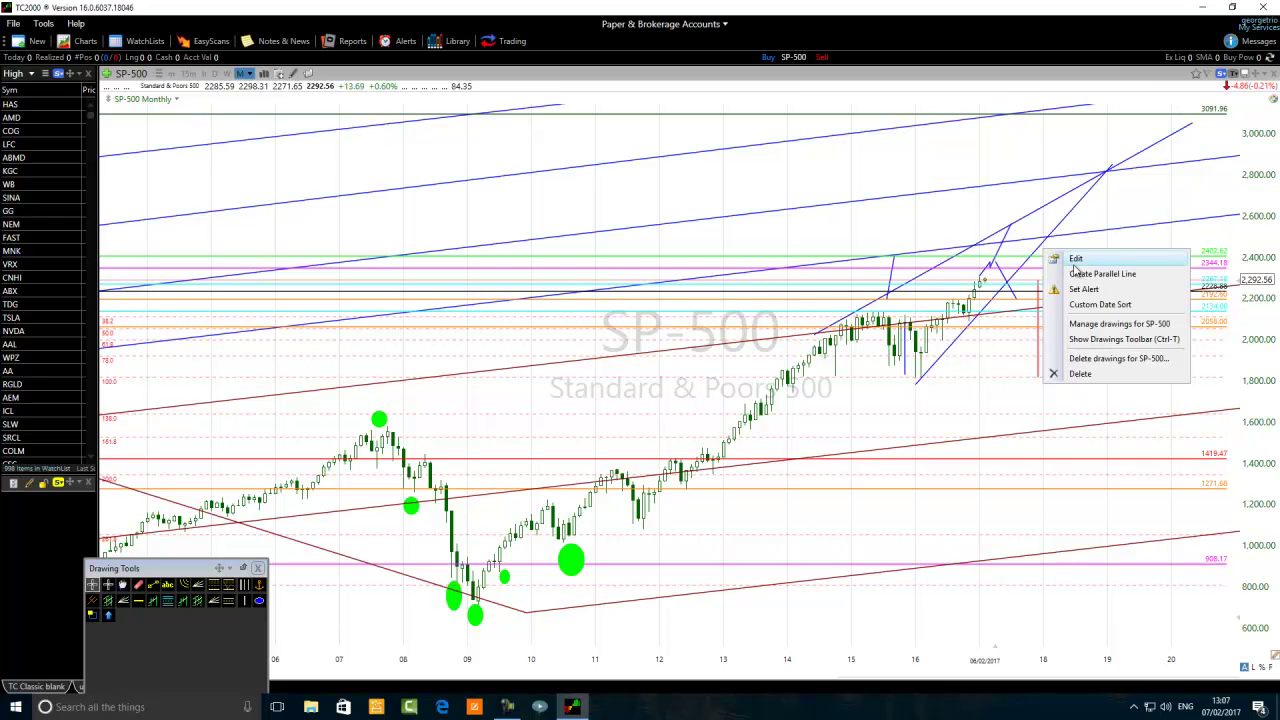
pyautogui.click(1078, 262)
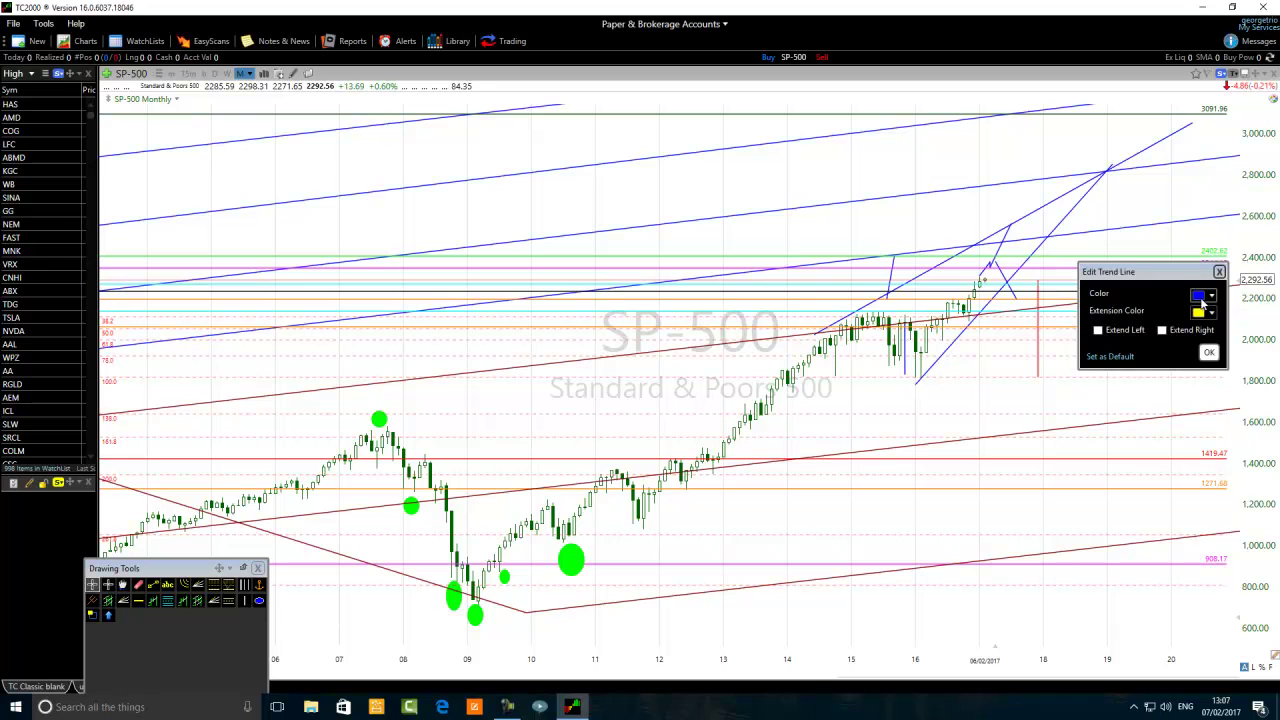
pyautogui.click(1200, 295)
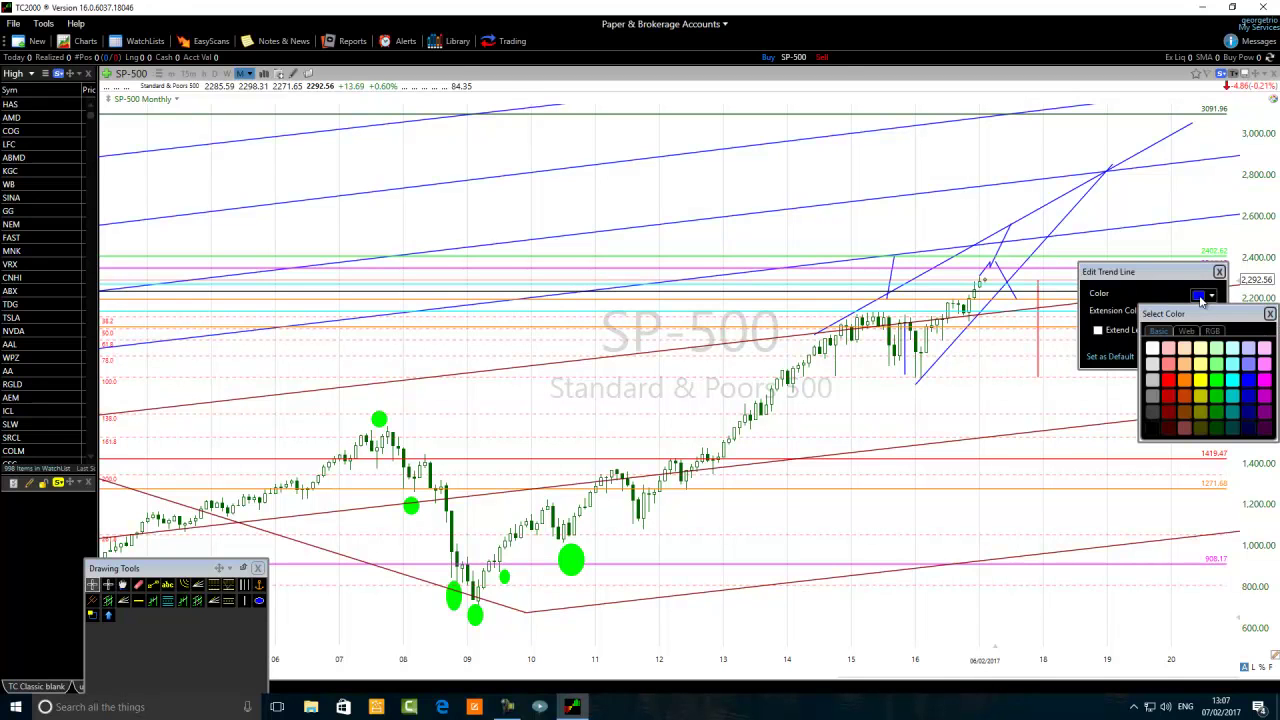
pyautogui.click(1219, 383)
pyautogui.click(1209, 352)
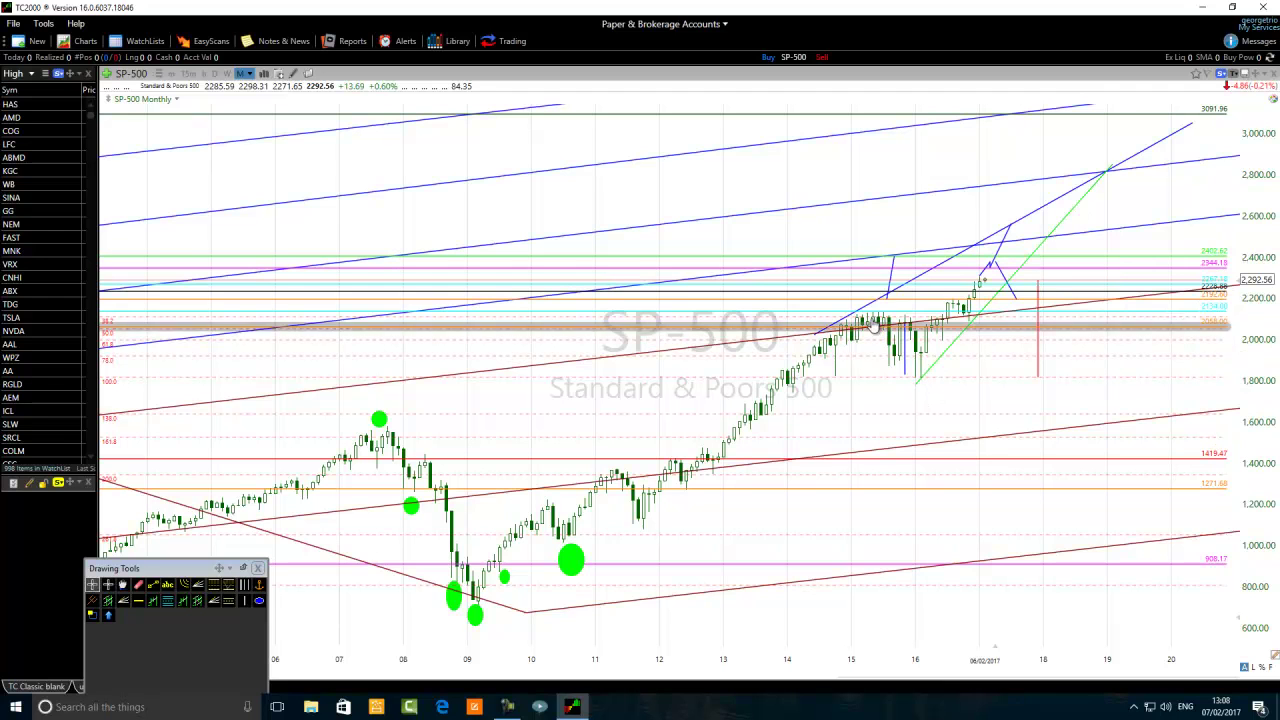
pyautogui.moveTo(922, 383)
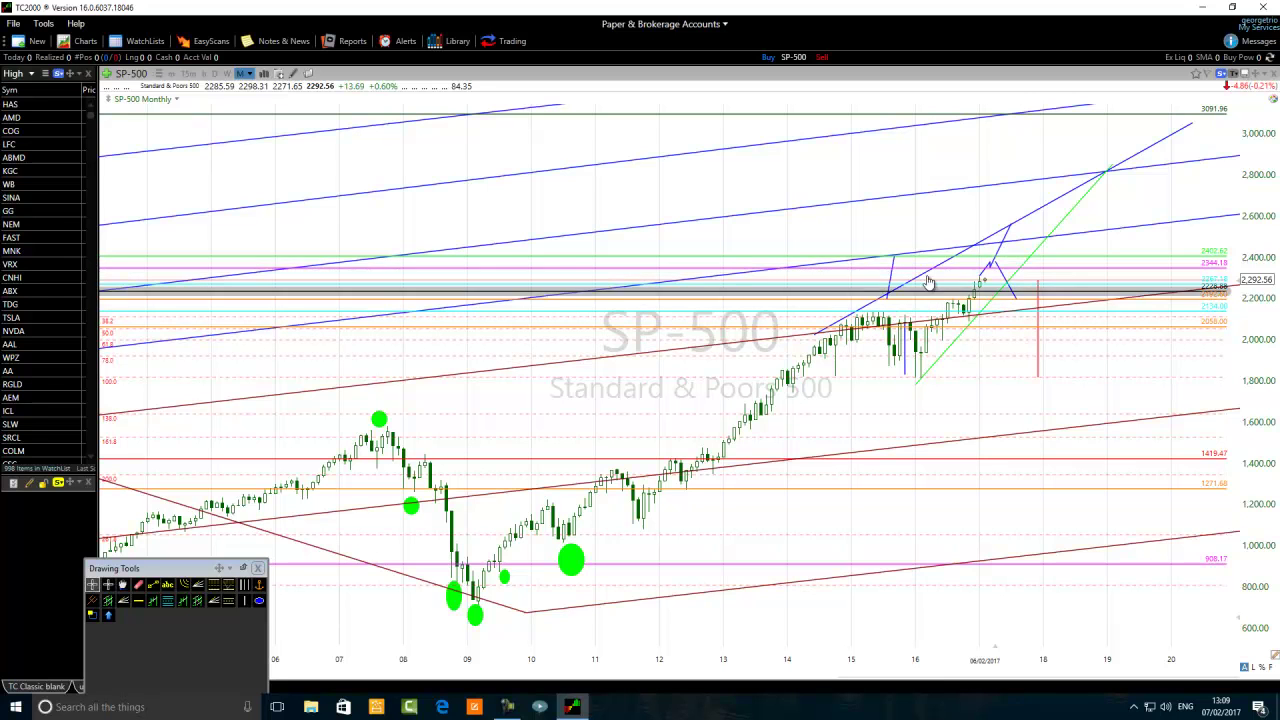
# Change the color of the upper rising trend line from the 2014 level to bright green
pyautogui.rightClick(1036, 218)
pyautogui.click(1074, 234)
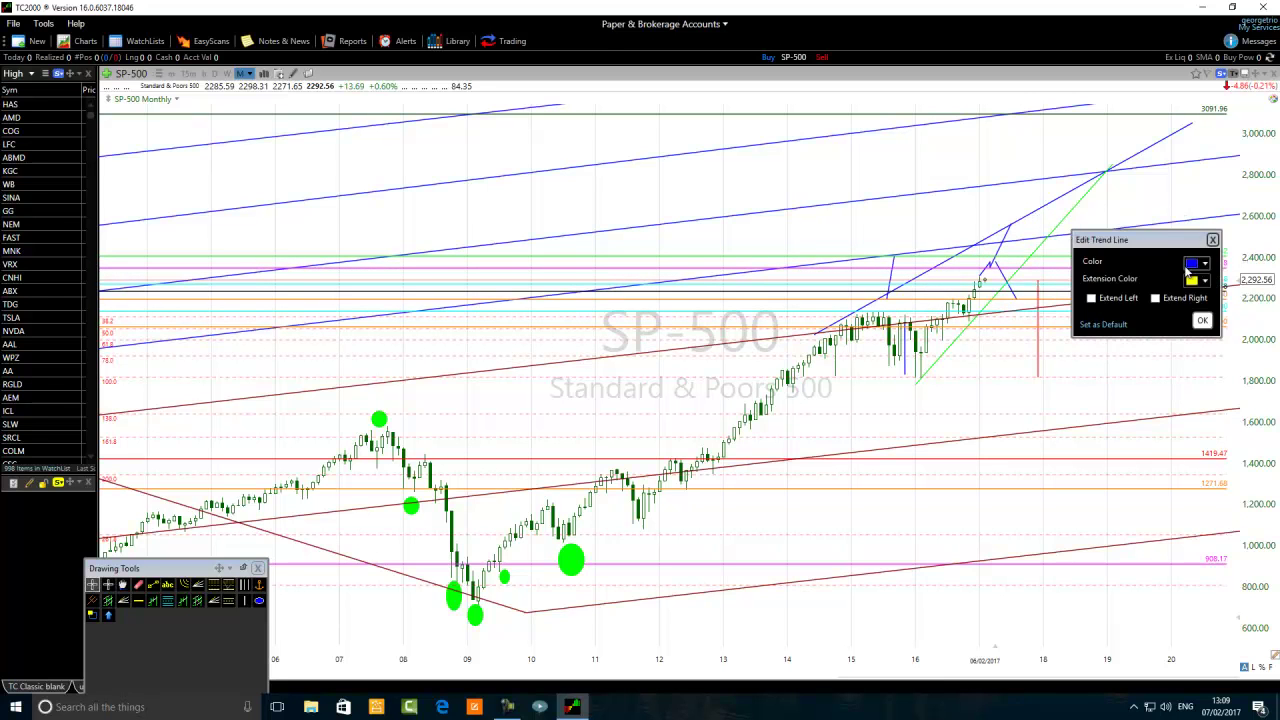
pyautogui.click(1193, 268)
pyautogui.click(1222, 352)
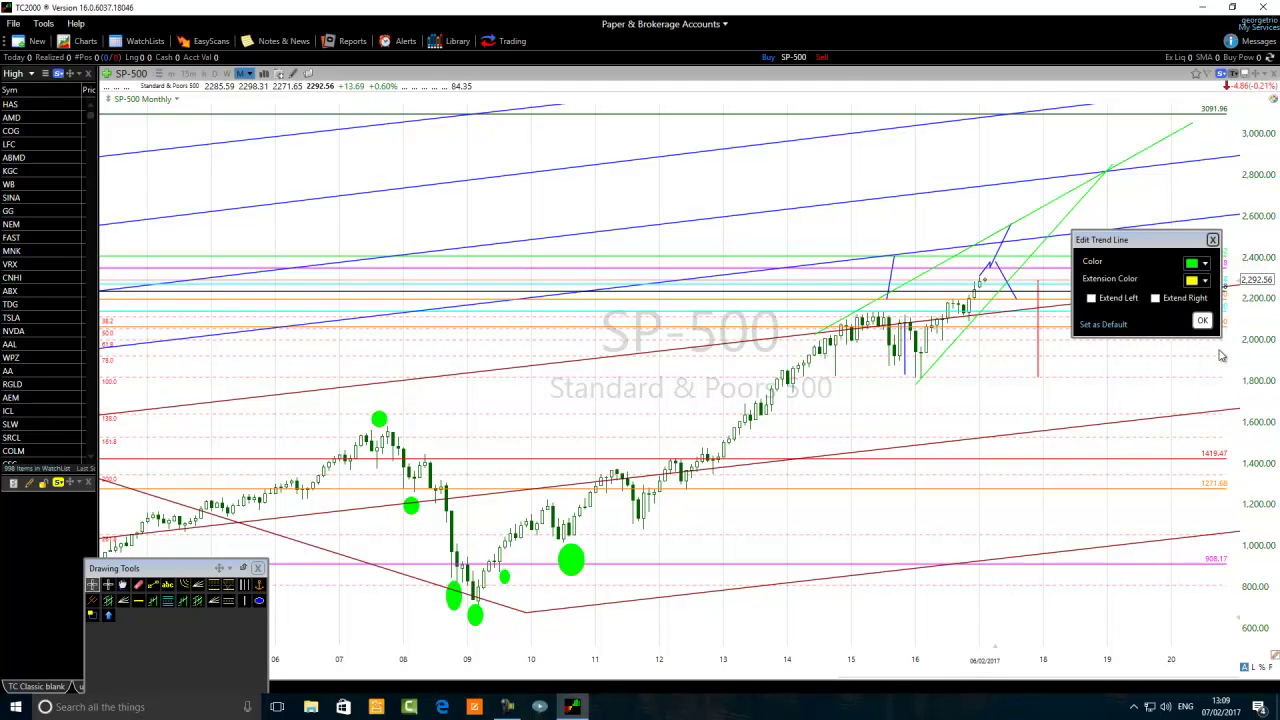
pyautogui.click(1203, 322)
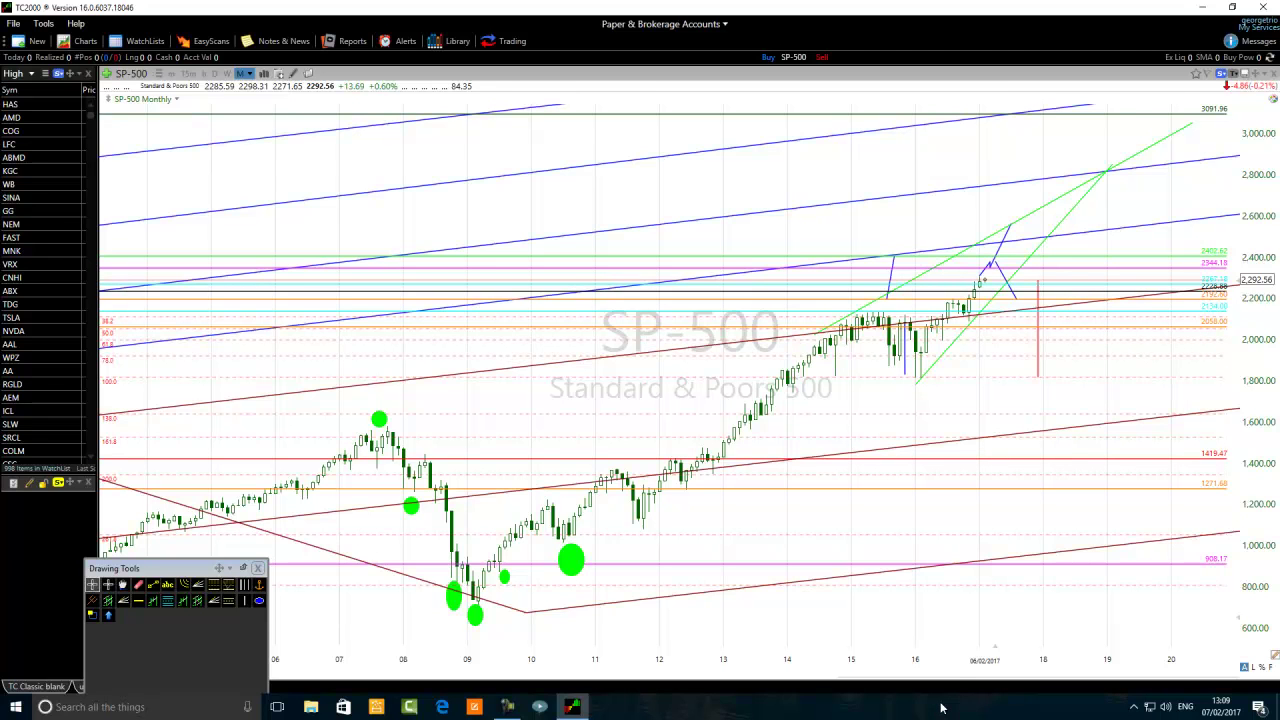
# Draw a rising trend line from about 1,530 at the 2007 peak through the 2015 highs to about 2,790 in 2024
pyautogui.scroll(-3, 745, 427)
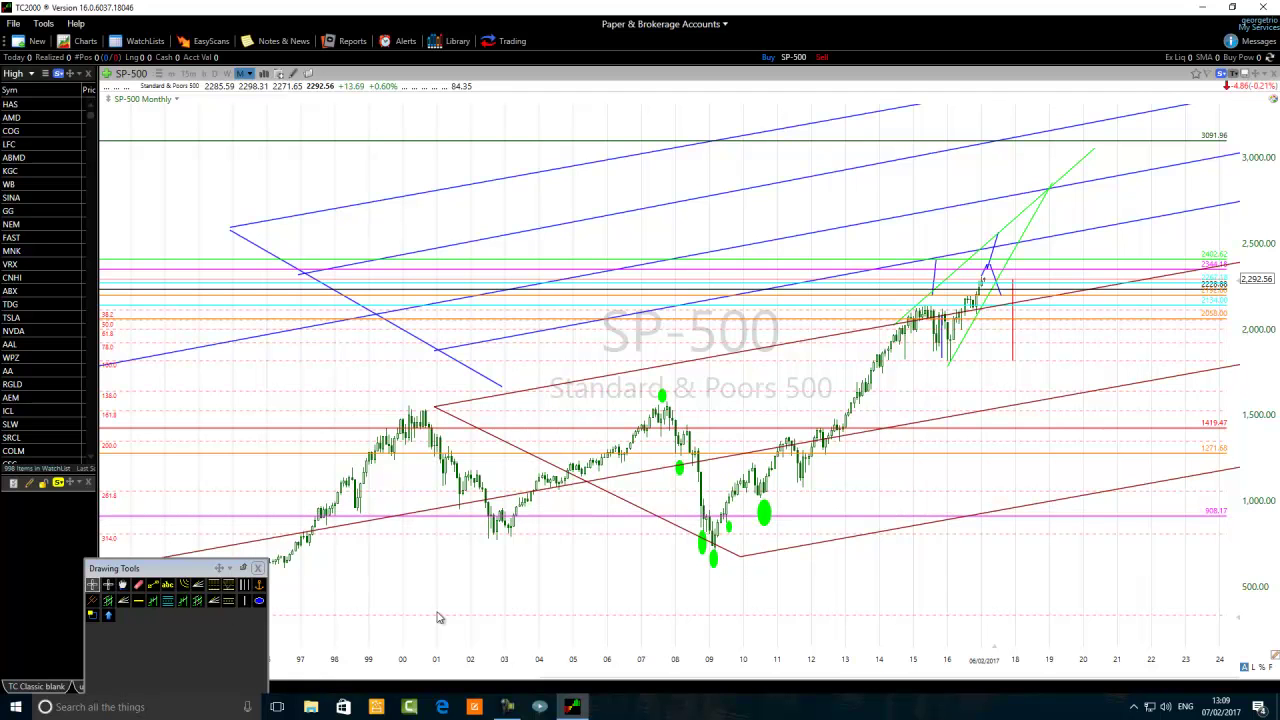
pyautogui.click(152, 586)
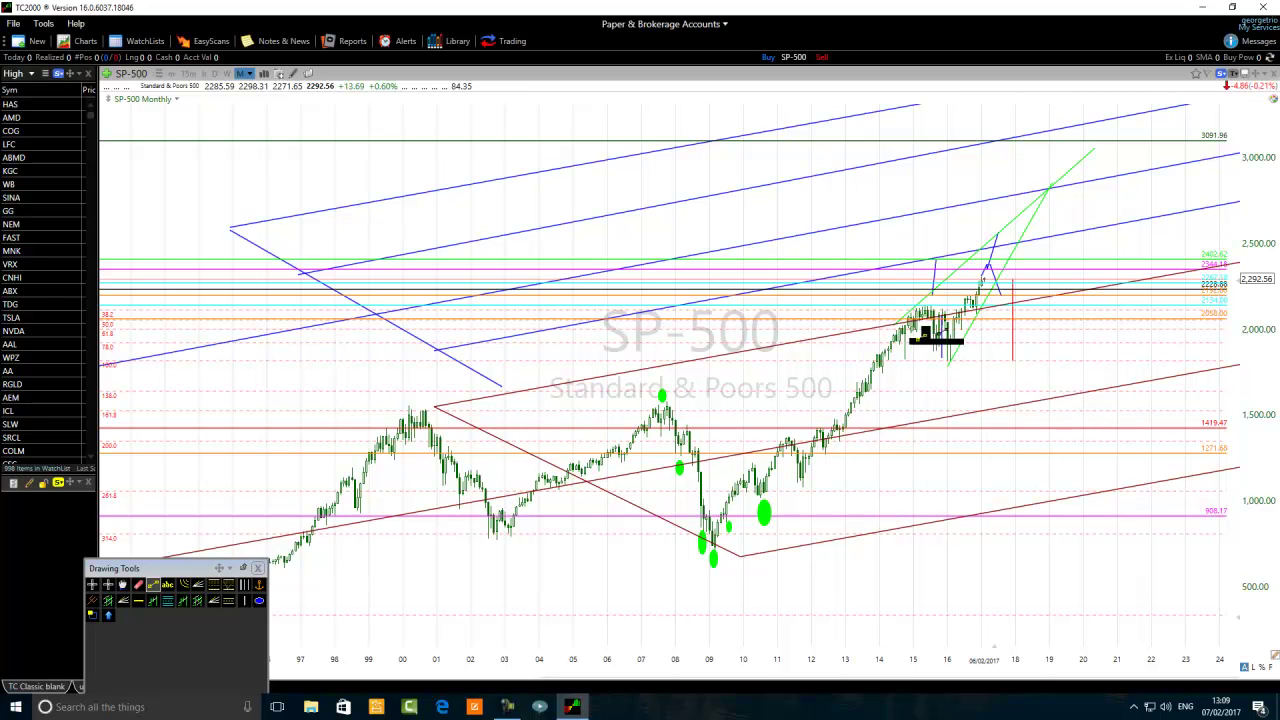
pyautogui.moveTo(652, 414); pyautogui.dragTo(1277, 197)
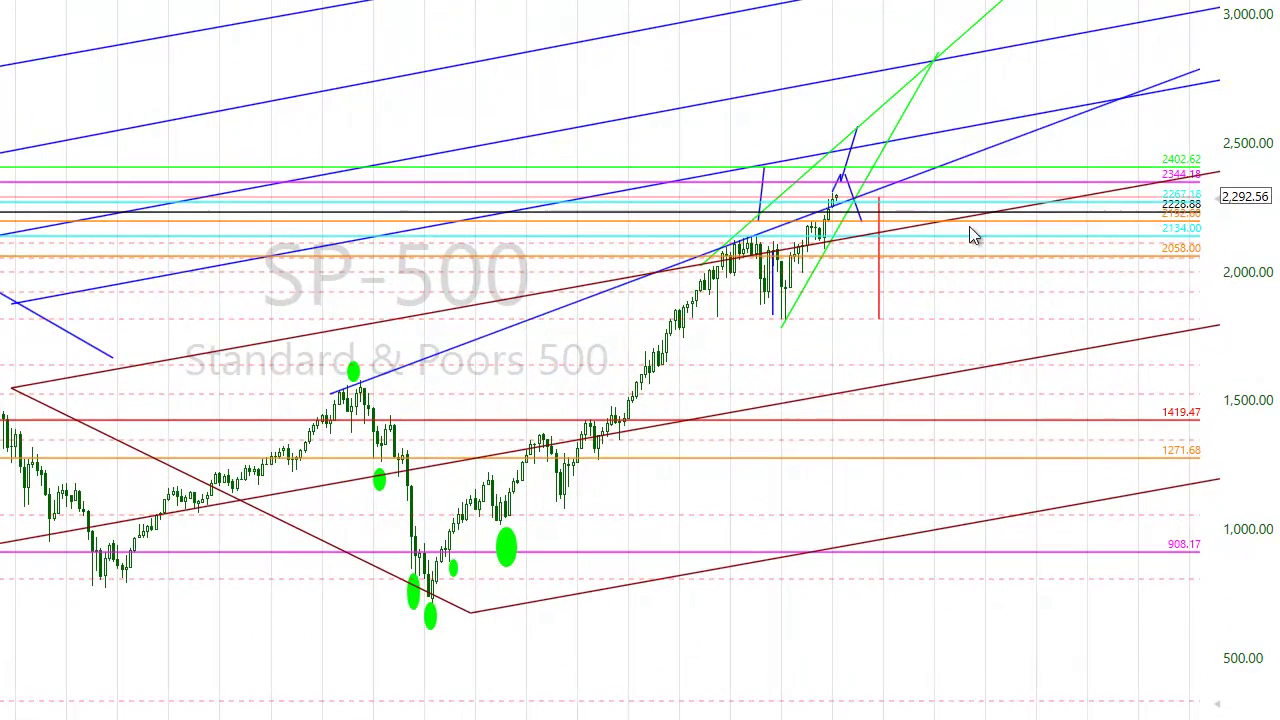
# Change the color of the trend line rising from the 2007 peak to red
pyautogui.rightClick(540, 320)
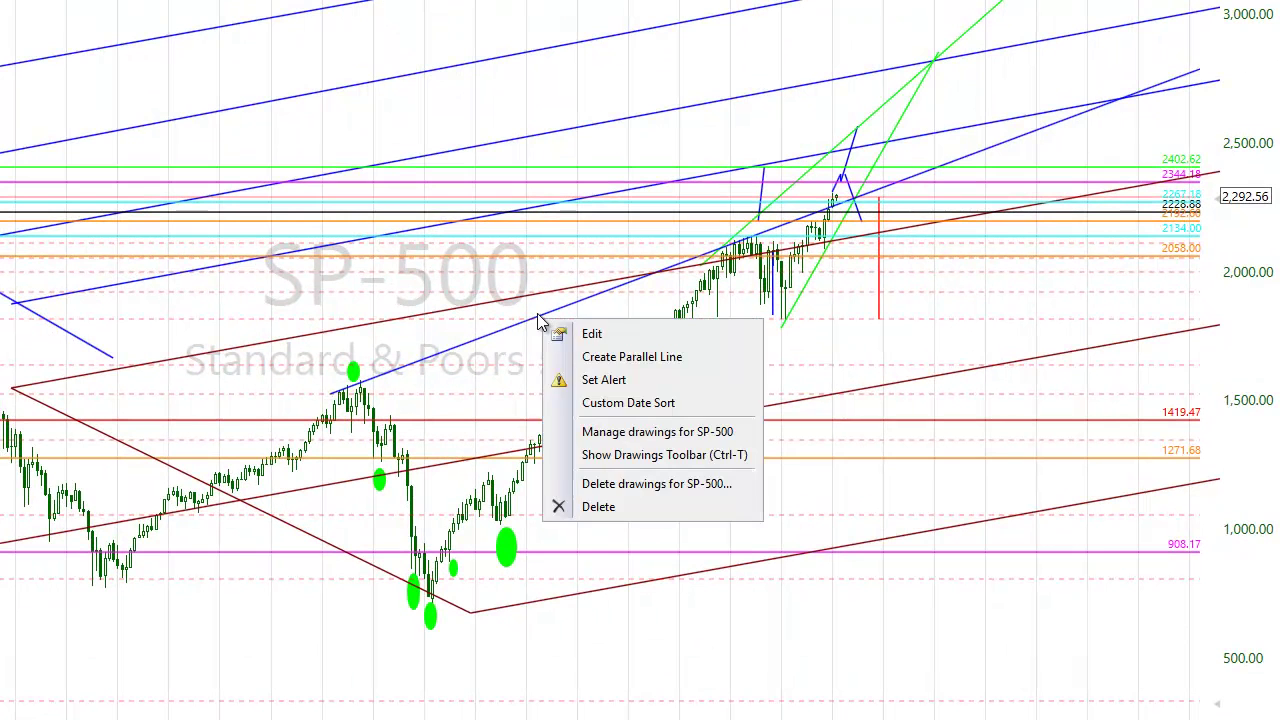
pyautogui.click(605, 336)
pyautogui.click(780, 388)
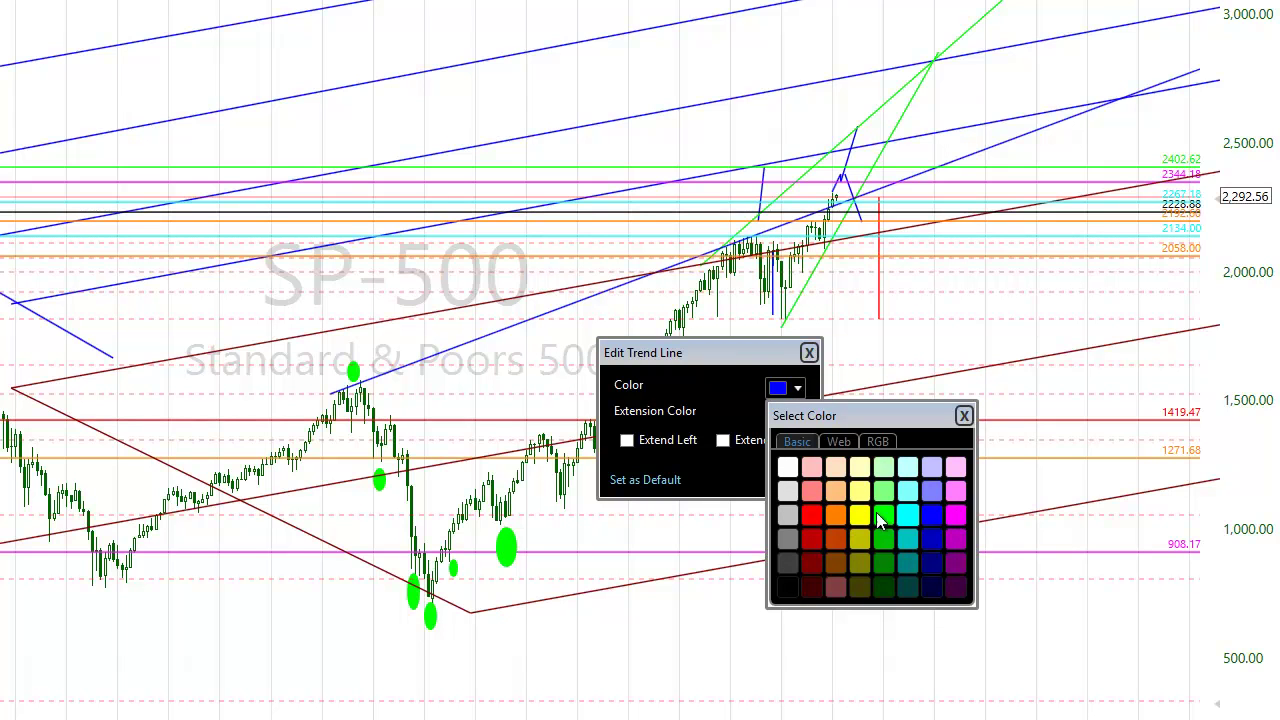
pyautogui.click(815, 518)
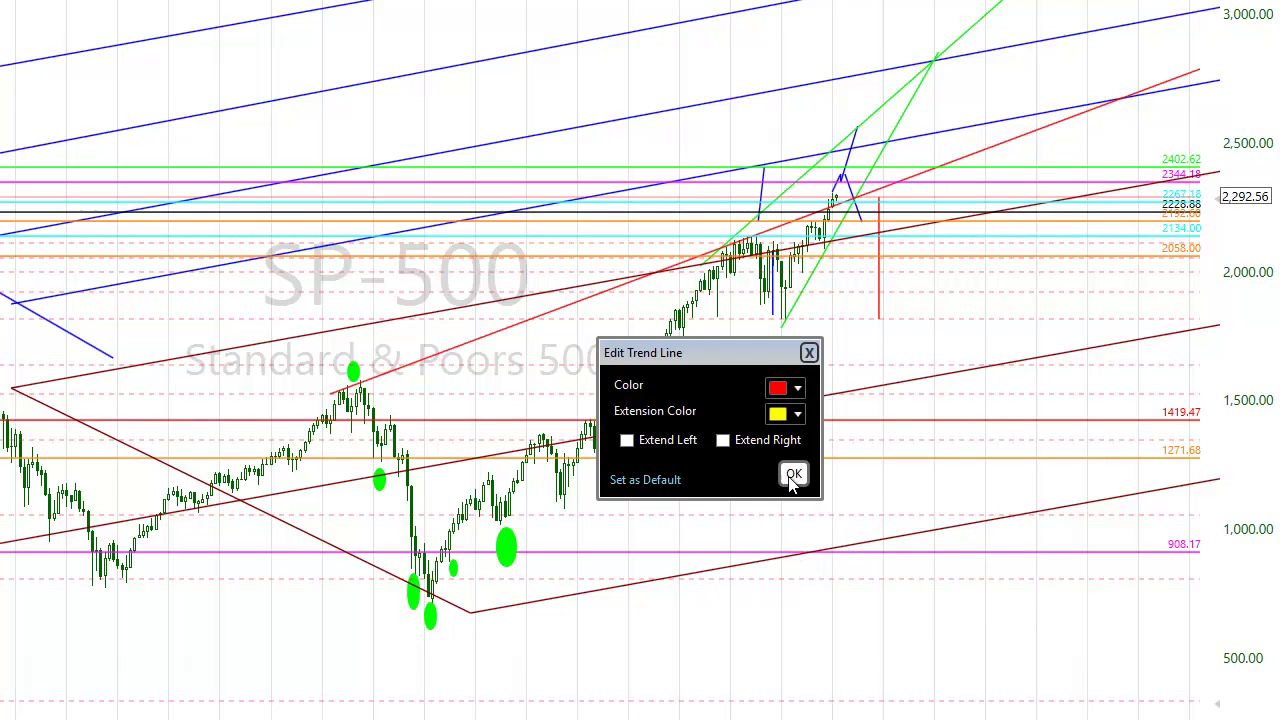
pyautogui.click(794, 474)
pyautogui.click(340, 390)
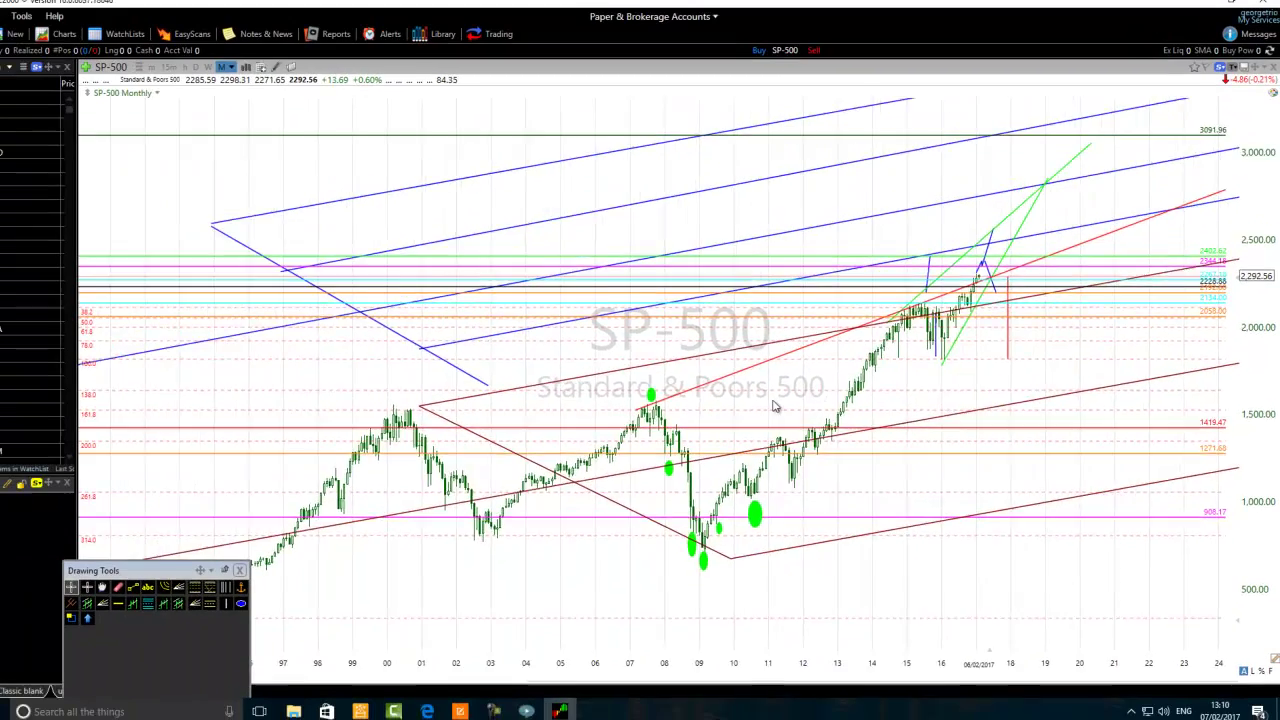
# Draw a rising trend line from about 1,550 at the 2000 peak to about 2,400 in 2022
pyautogui.scroll(3, 773, 405)
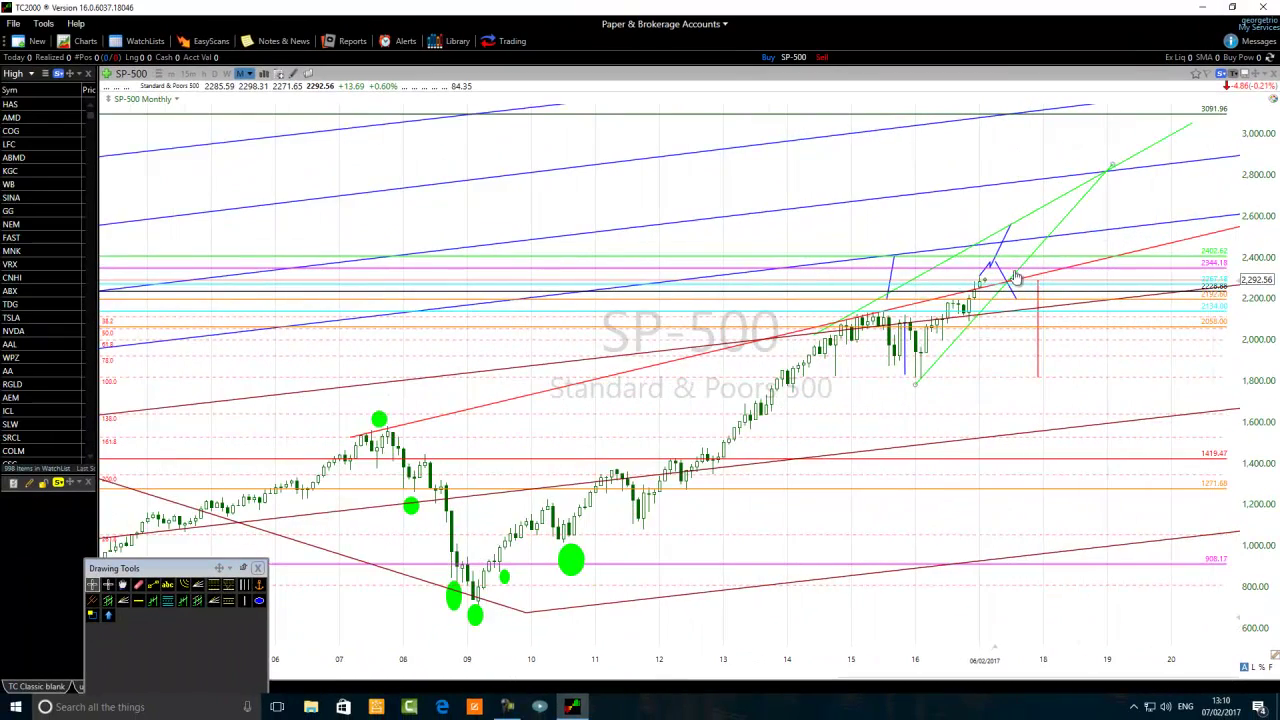
pyautogui.moveTo(980, 290)
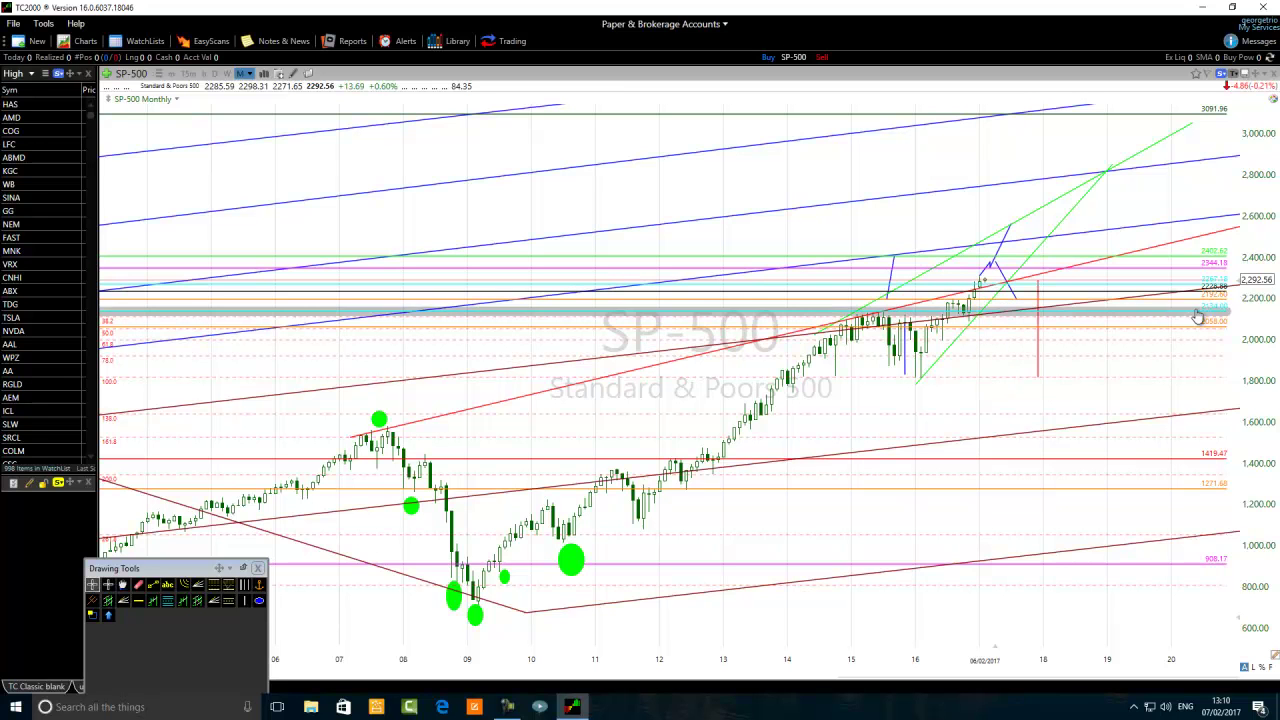
pyautogui.scroll(2, 907, 357)
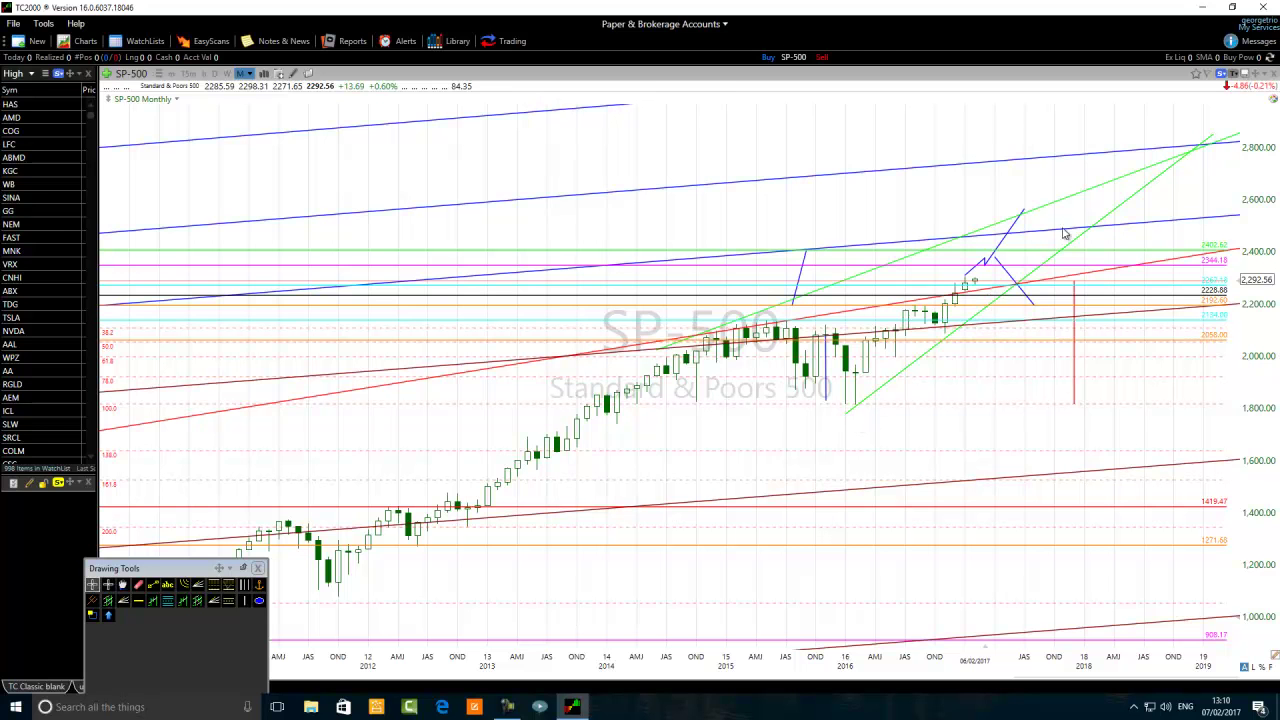
pyautogui.scroll(-5, 548, 403)
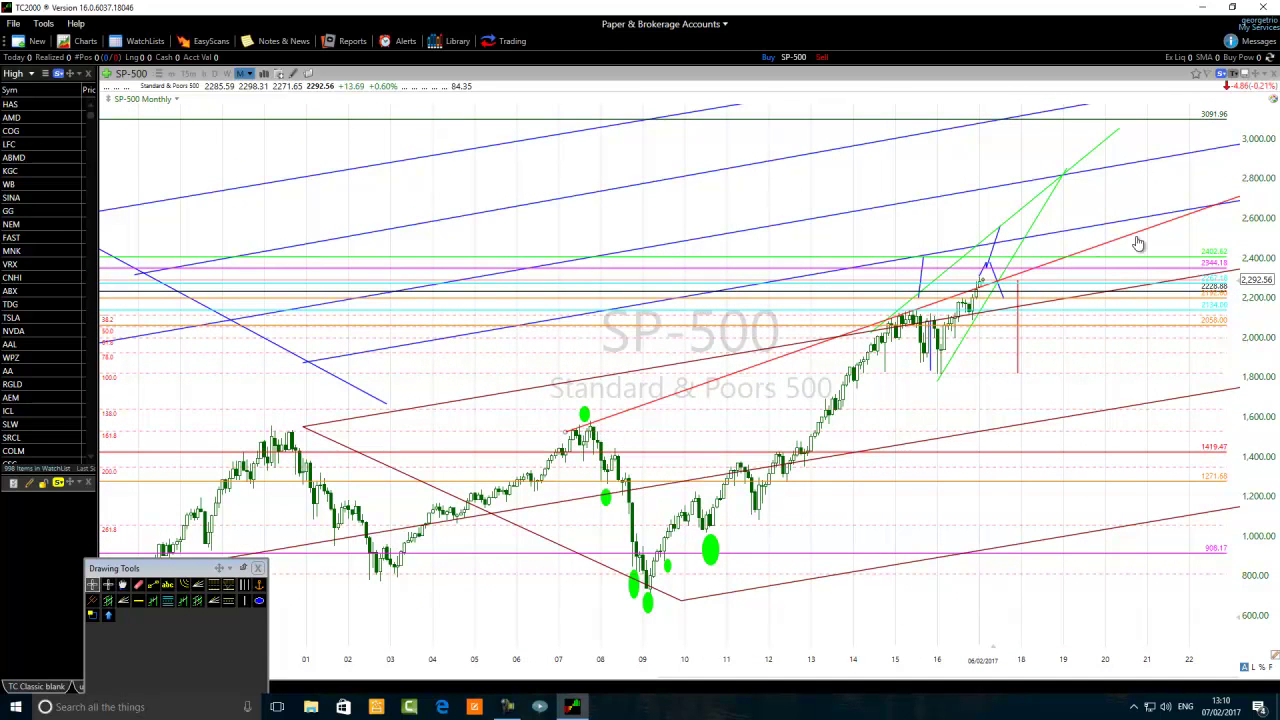
pyautogui.moveTo(1127, 246)
pyautogui.moveTo(908, 312)
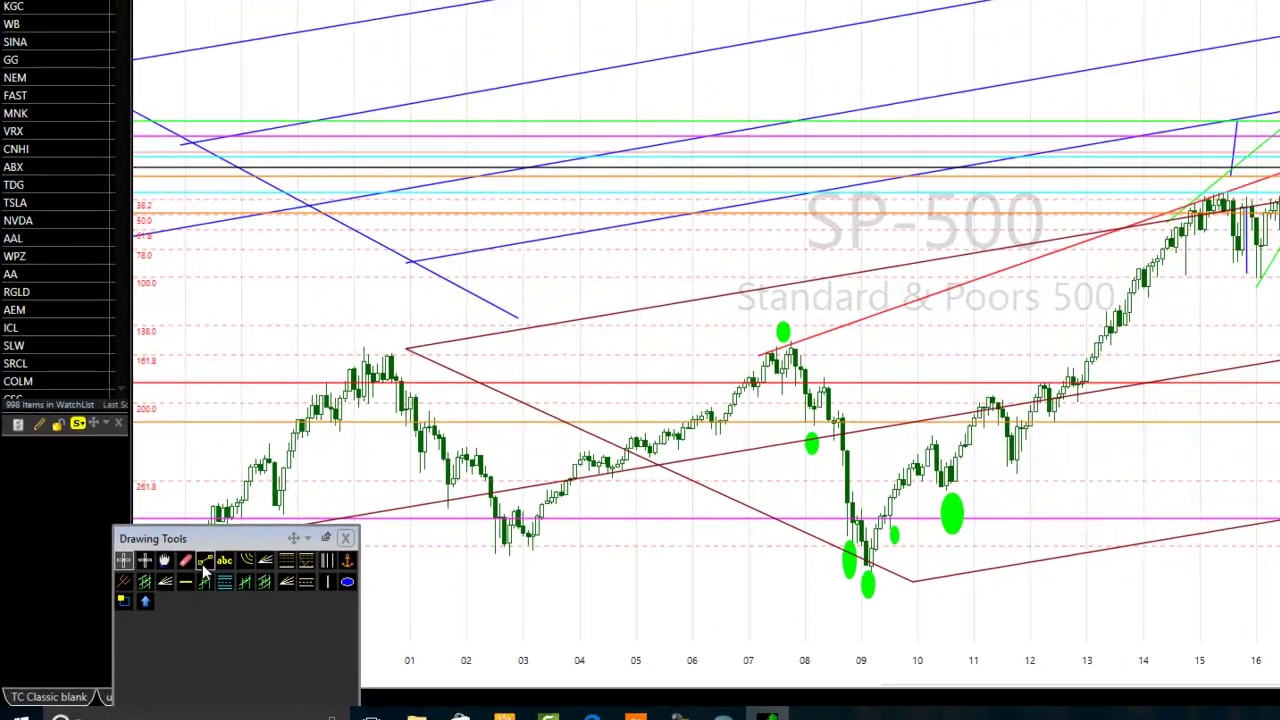
pyautogui.click(204, 562)
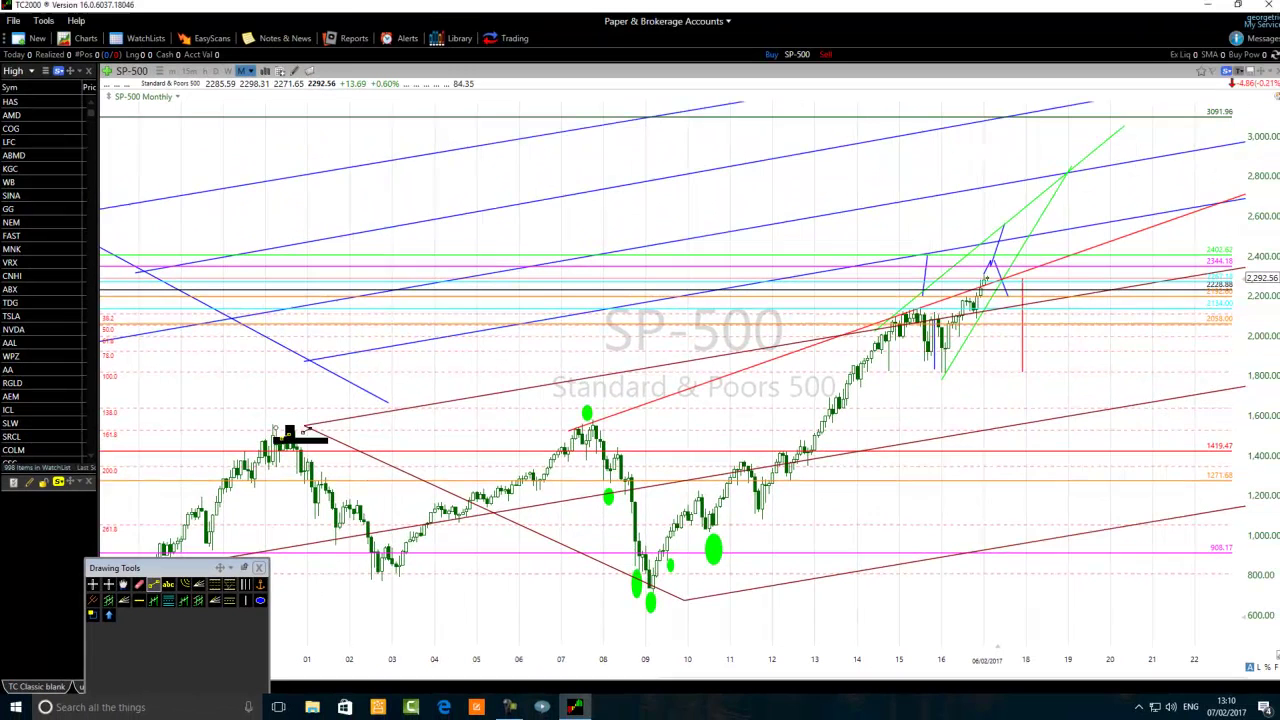
pyautogui.moveTo(285, 430); pyautogui.dragTo(1020, 291)
pyautogui.moveTo(1278, 253); pyautogui.dragTo(1277, 262)
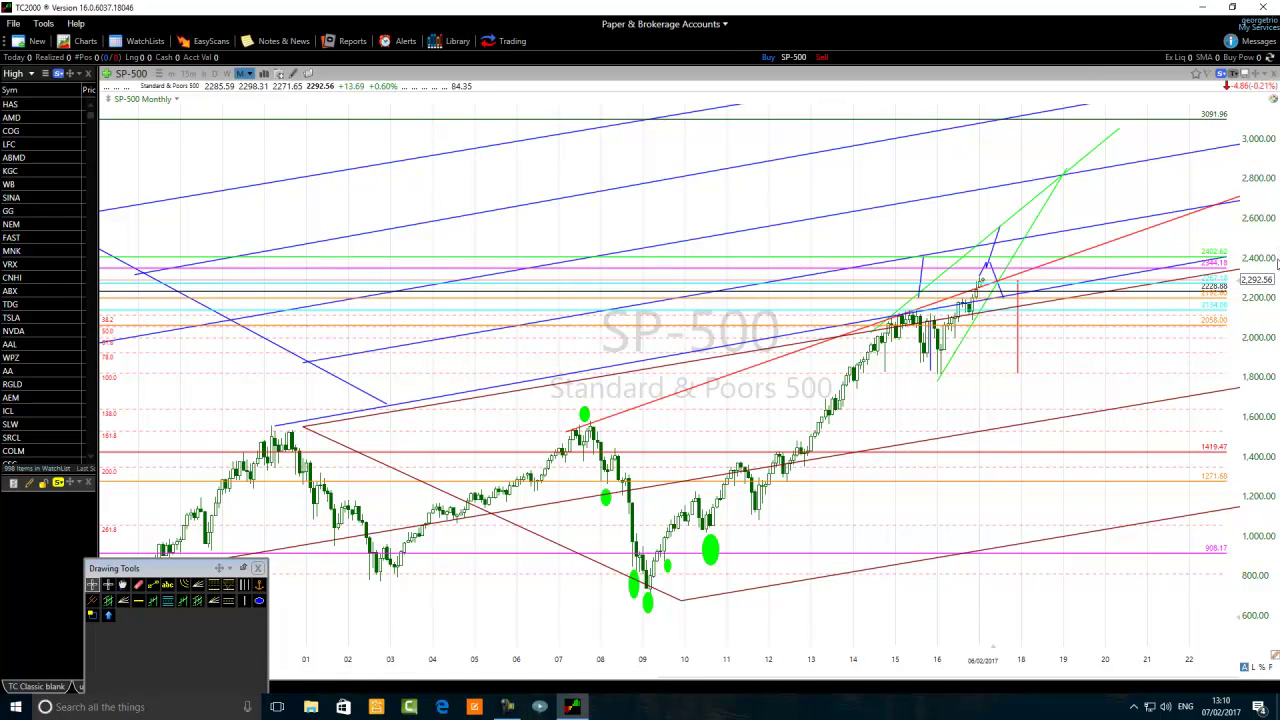
# Change the color of the trend line rising from the 2000 peak to red
pyautogui.rightClick(588, 376)
pyautogui.click(621, 386)
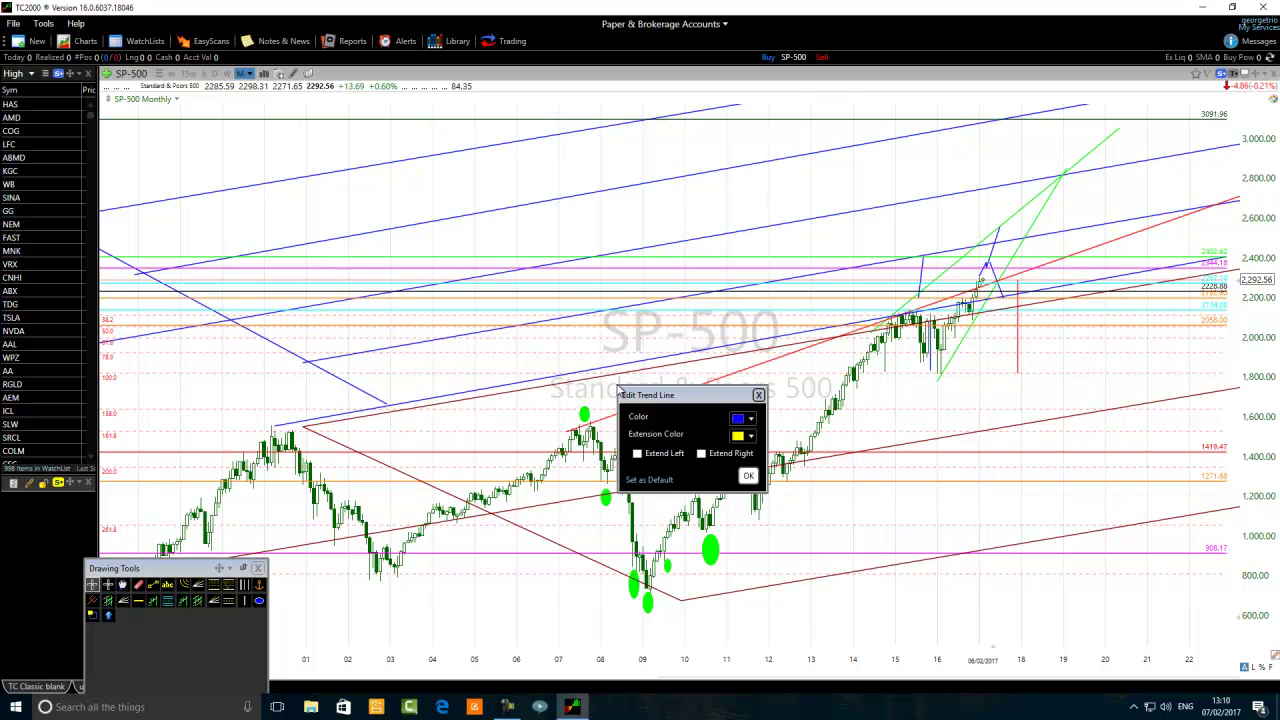
pyautogui.click(748, 421)
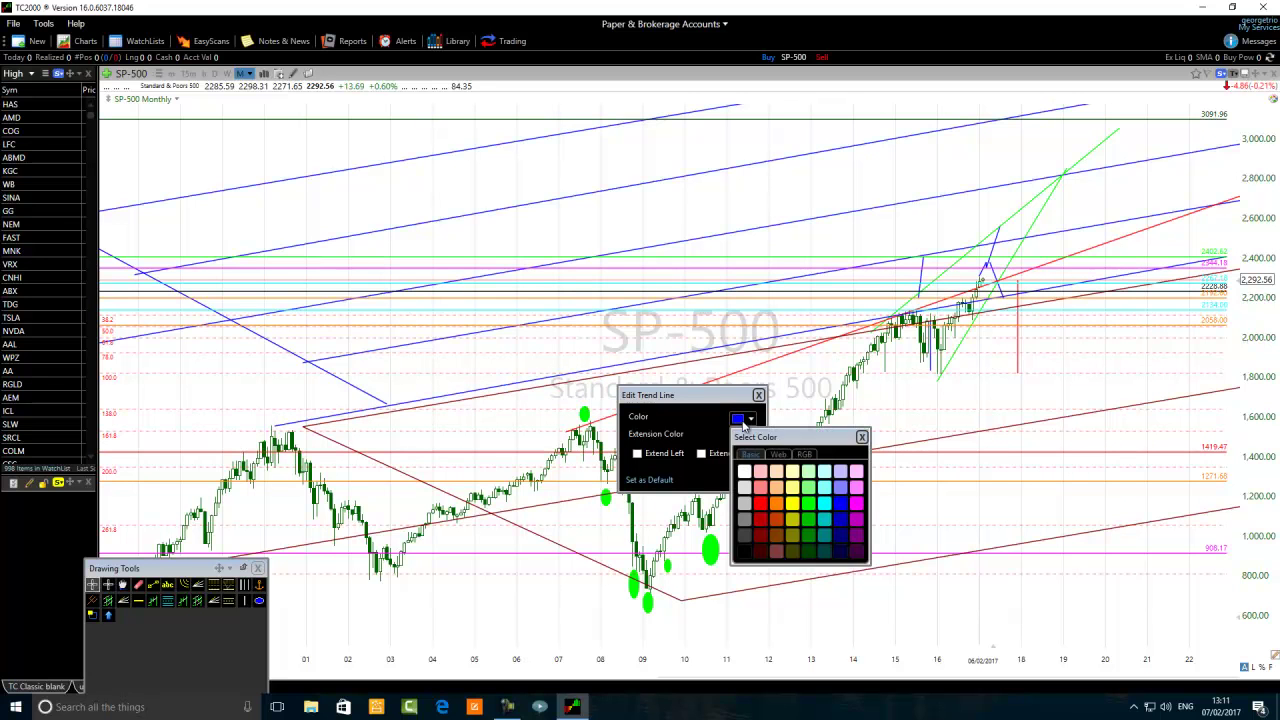
pyautogui.click(767, 506)
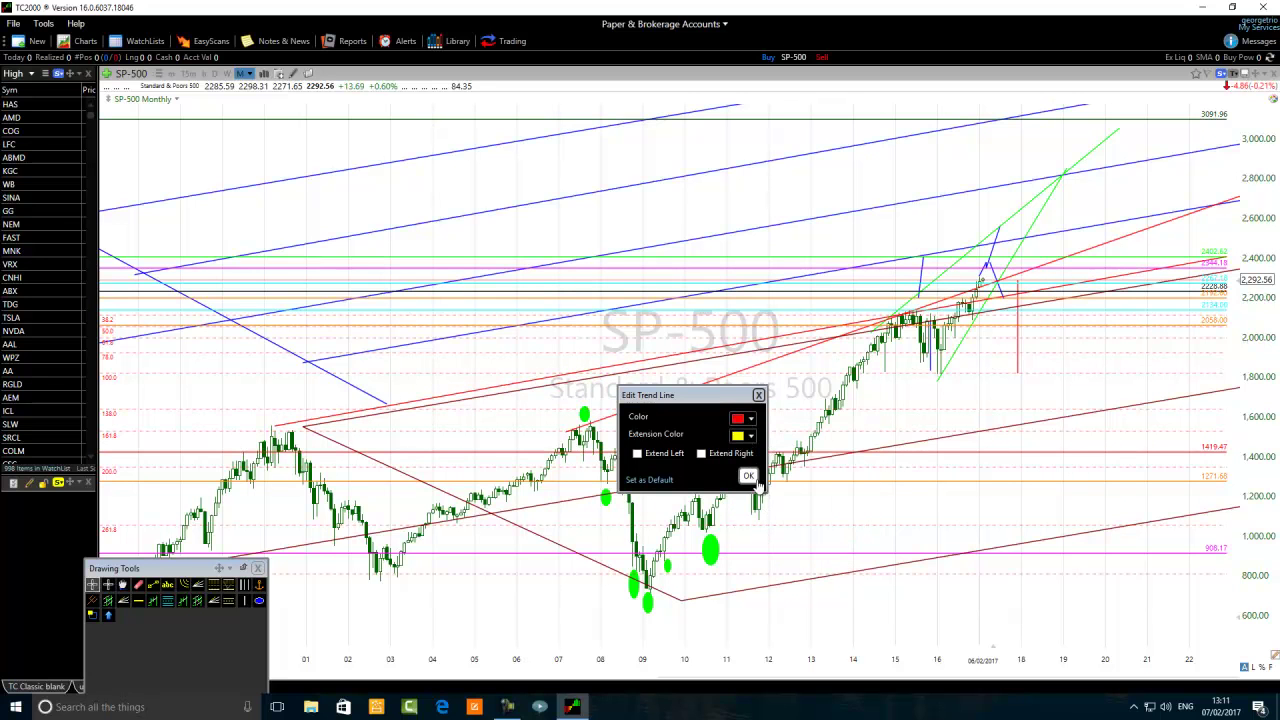
pyautogui.click(752, 478)
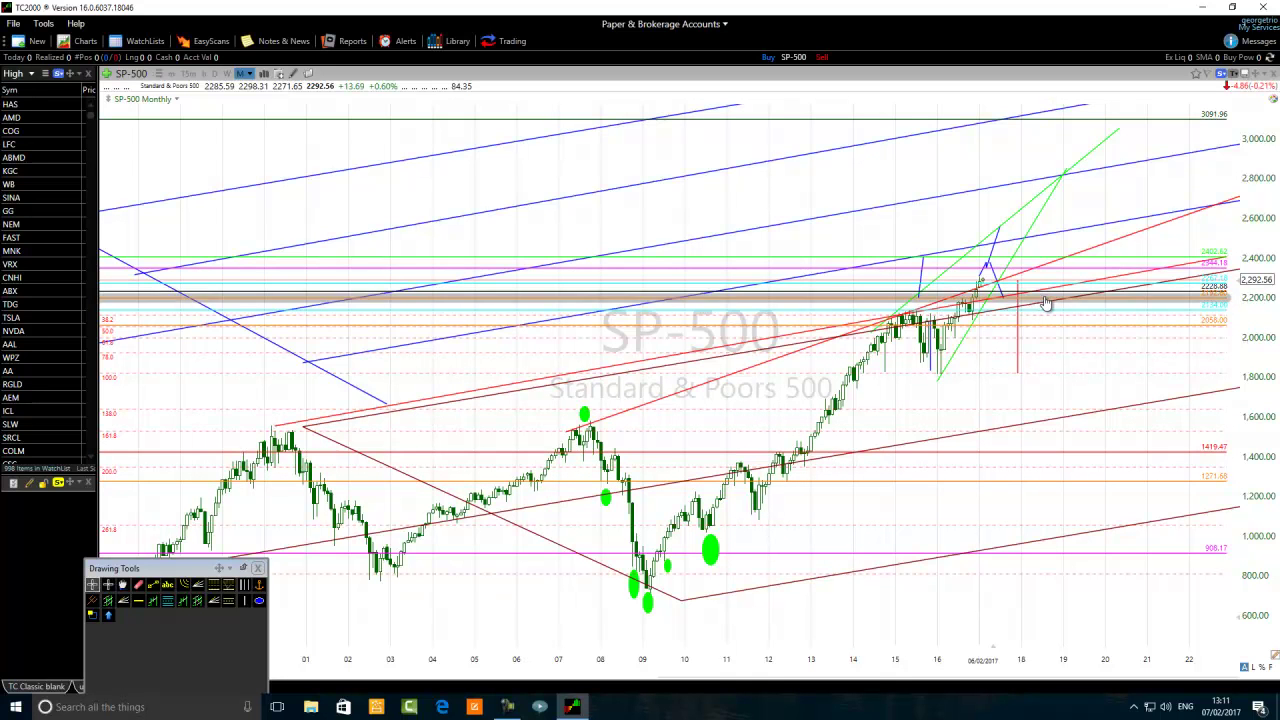
# Erase the vertical red line with its dashed Fibonacci levels and the blue projection lines around the 2015 and 2017 candles
pyautogui.scroll(5, 575, 408)
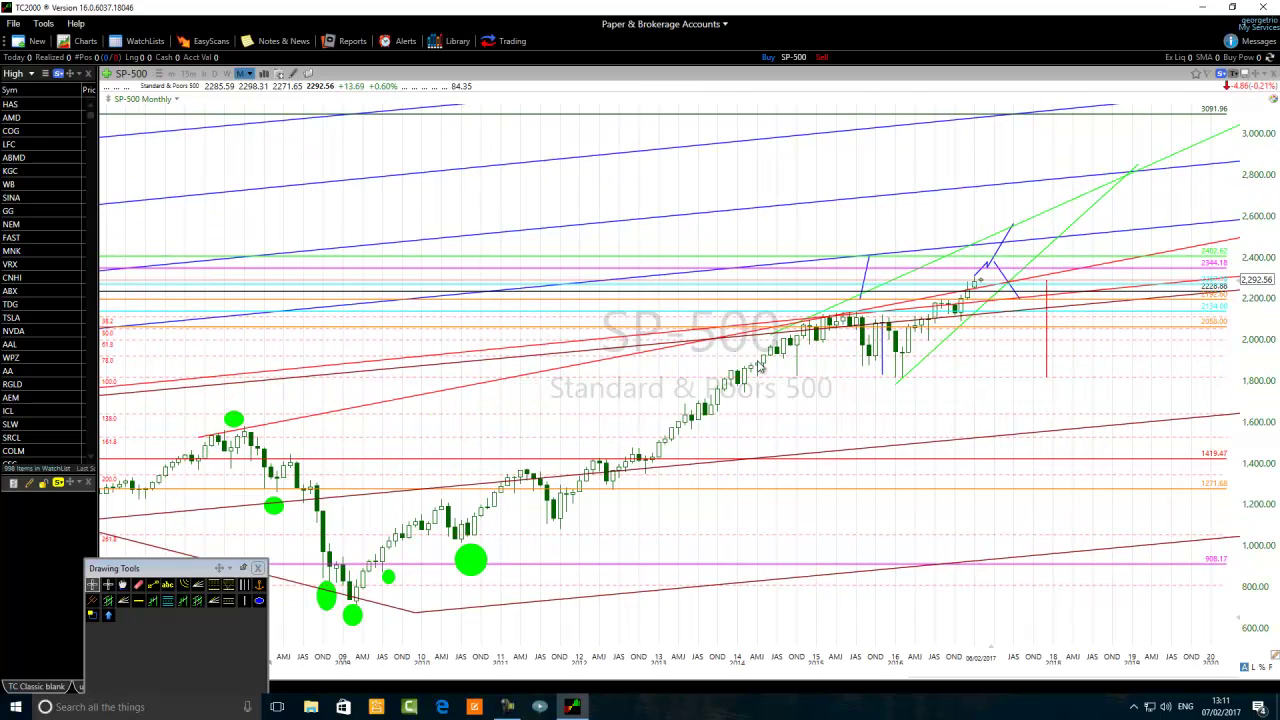
pyautogui.scroll(-3, 430, 376)
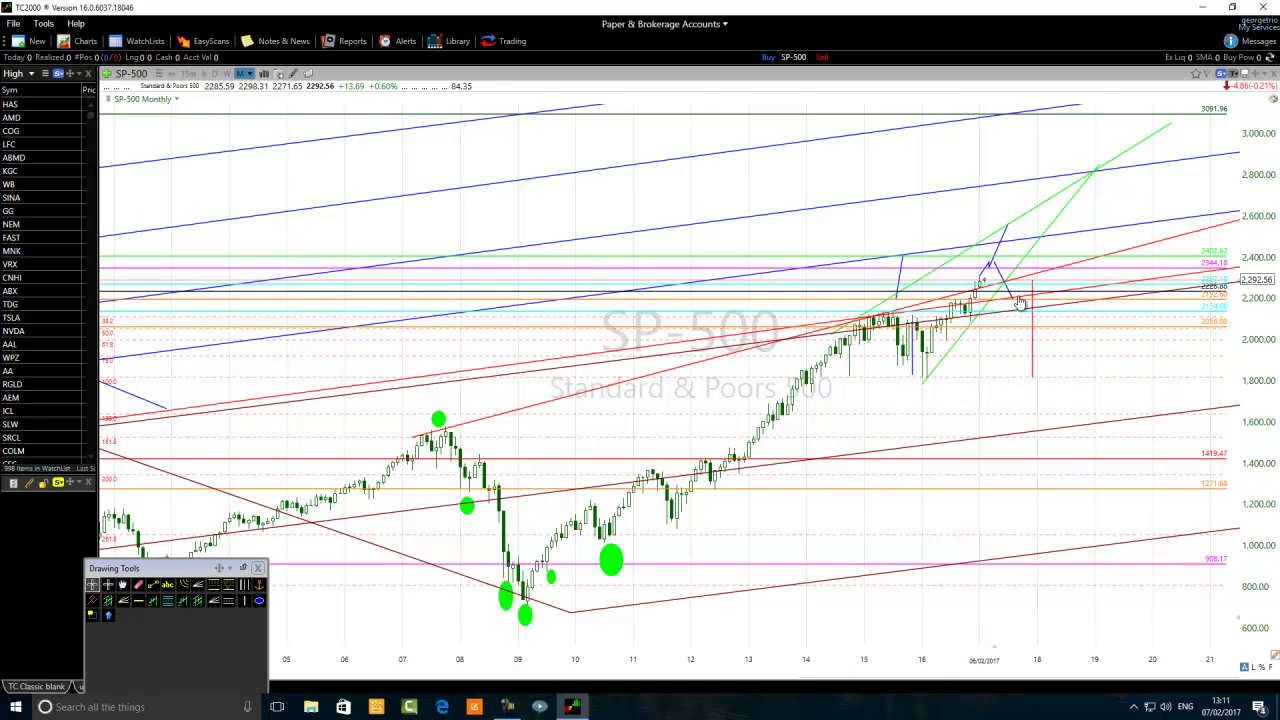
pyautogui.scroll(2, 518, 338)
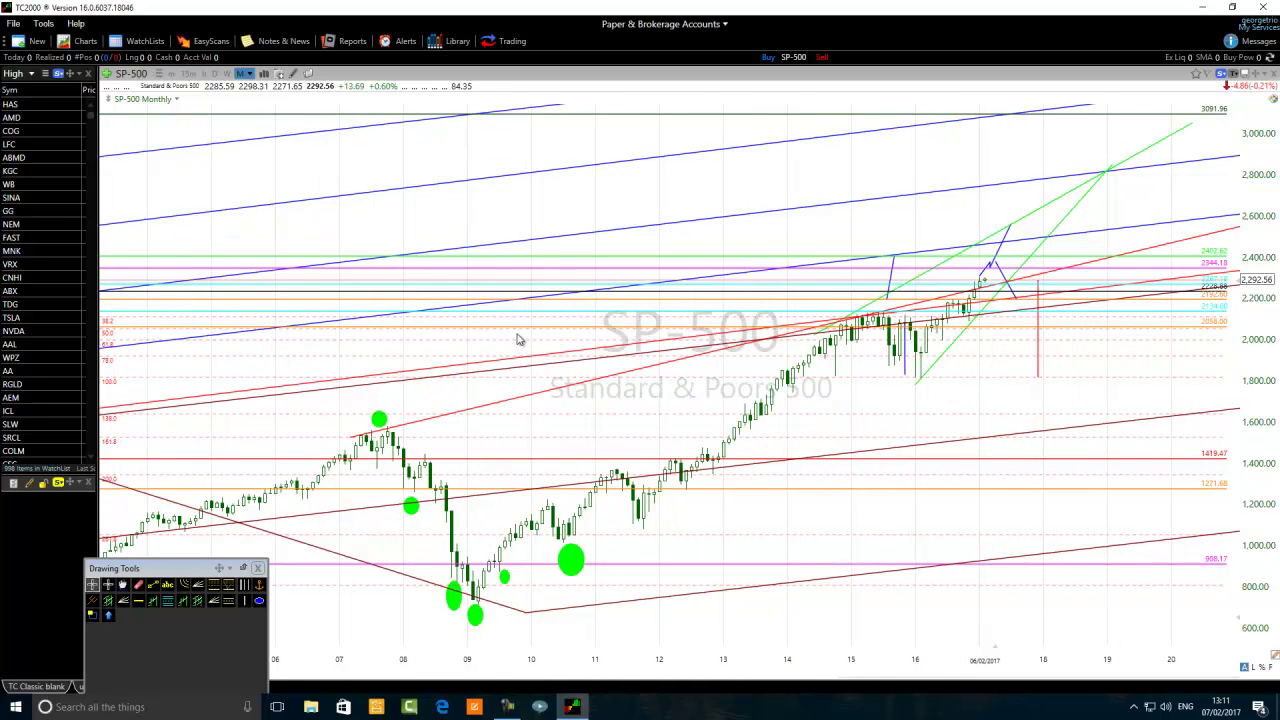
pyautogui.click(139, 587)
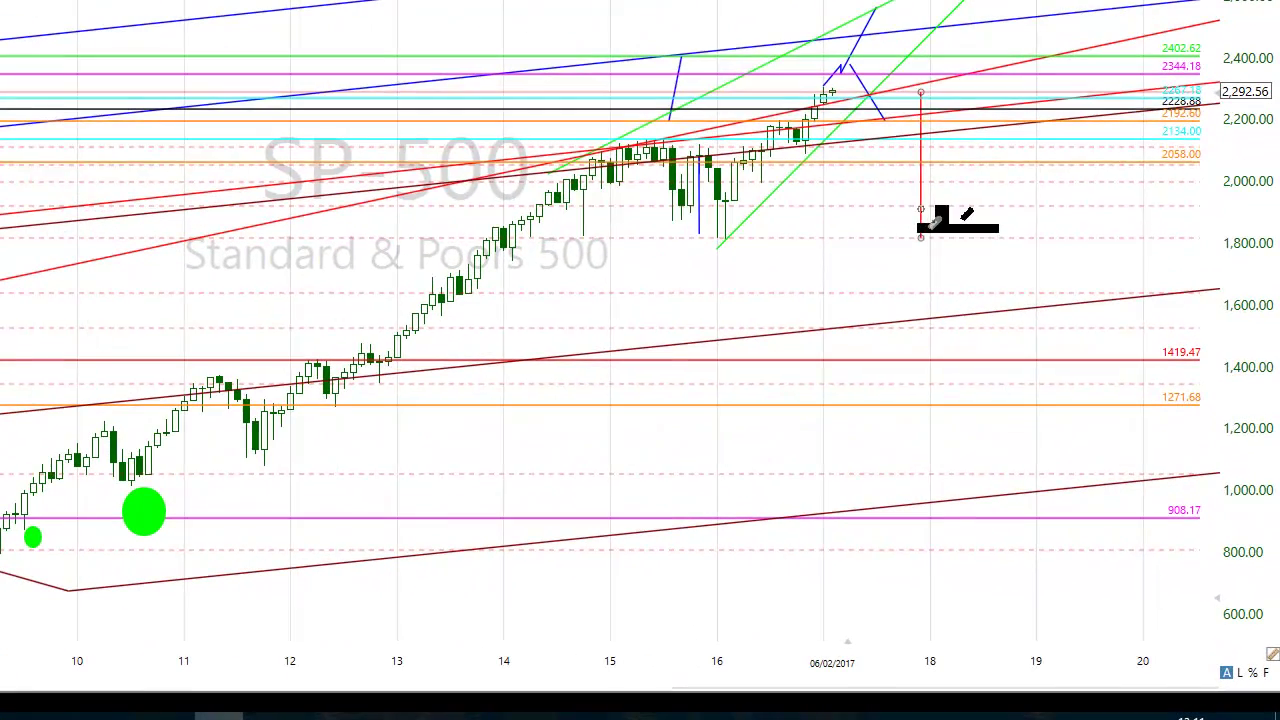
pyautogui.moveTo(679, 85)
pyautogui.mouseDown()
pyautogui.moveTo(832, 60)
pyautogui.moveTo(870, 38)
pyautogui.moveTo(840, 68)
pyautogui.moveTo(873, 22)
pyautogui.moveTo(875, 48)
pyautogui.moveTo(850, 80)
pyautogui.moveTo(873, 82)
pyautogui.moveTo(855, 90)
pyautogui.mouseUp()
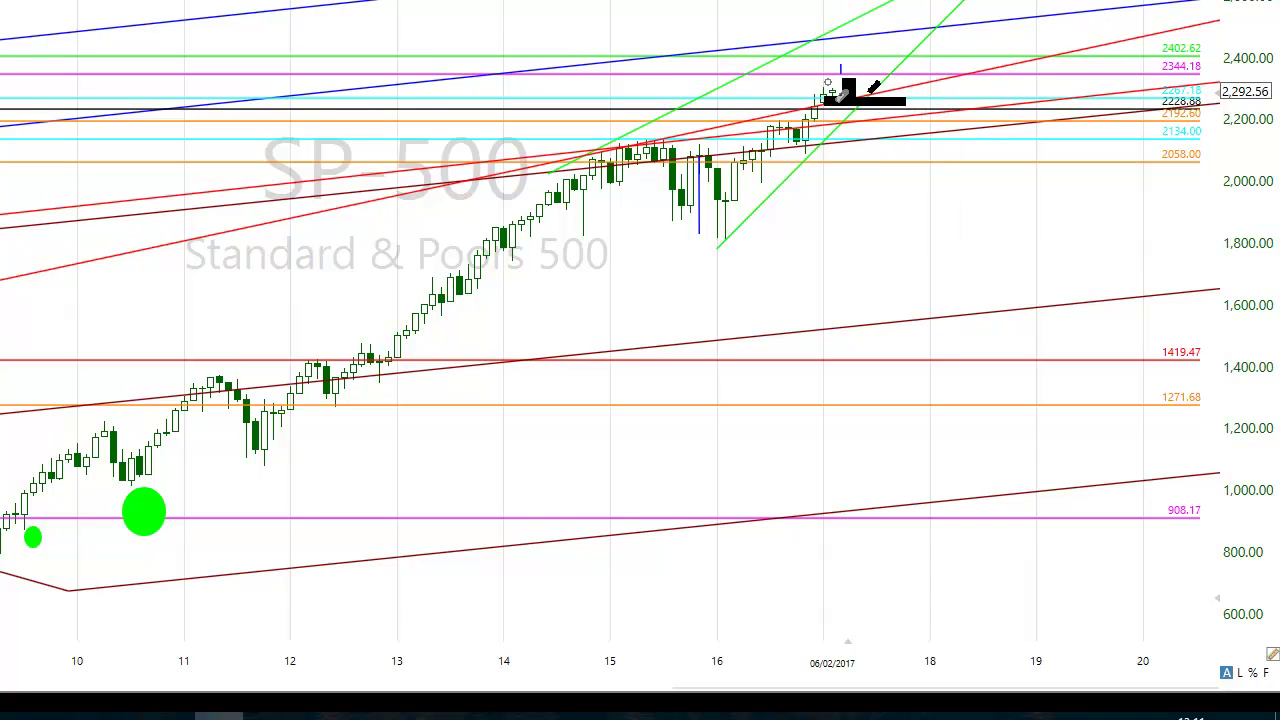
pyautogui.scroll(-2, 930, 78)
pyautogui.scroll(-2, 490, 325)
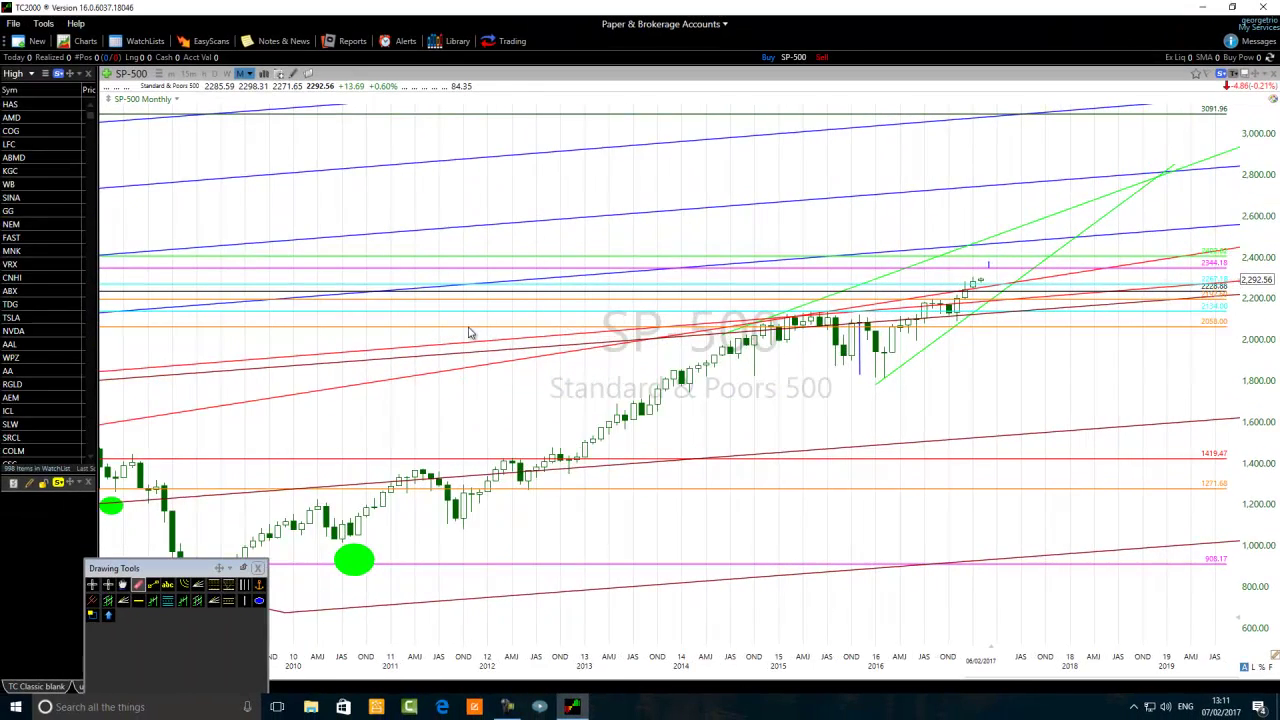
pyautogui.scroll(2, 350, 509)
pyautogui.scroll(-1, 368, 510)
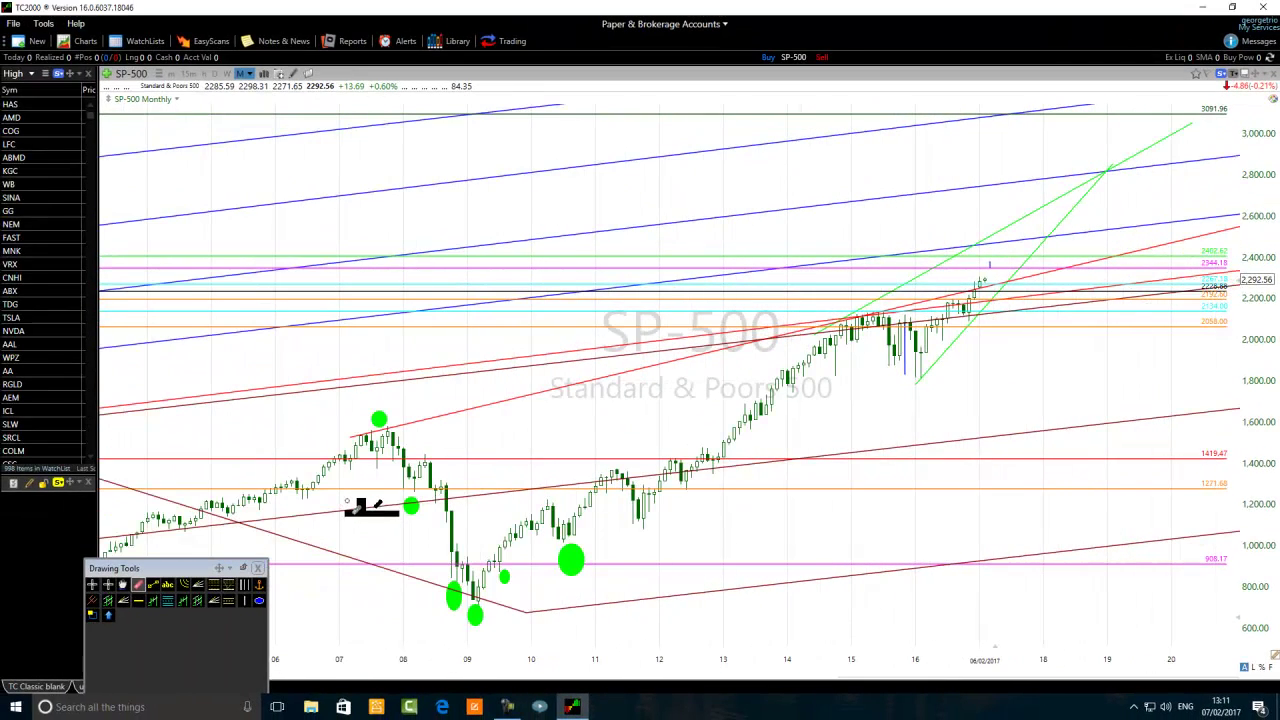
pyautogui.click(92, 588)
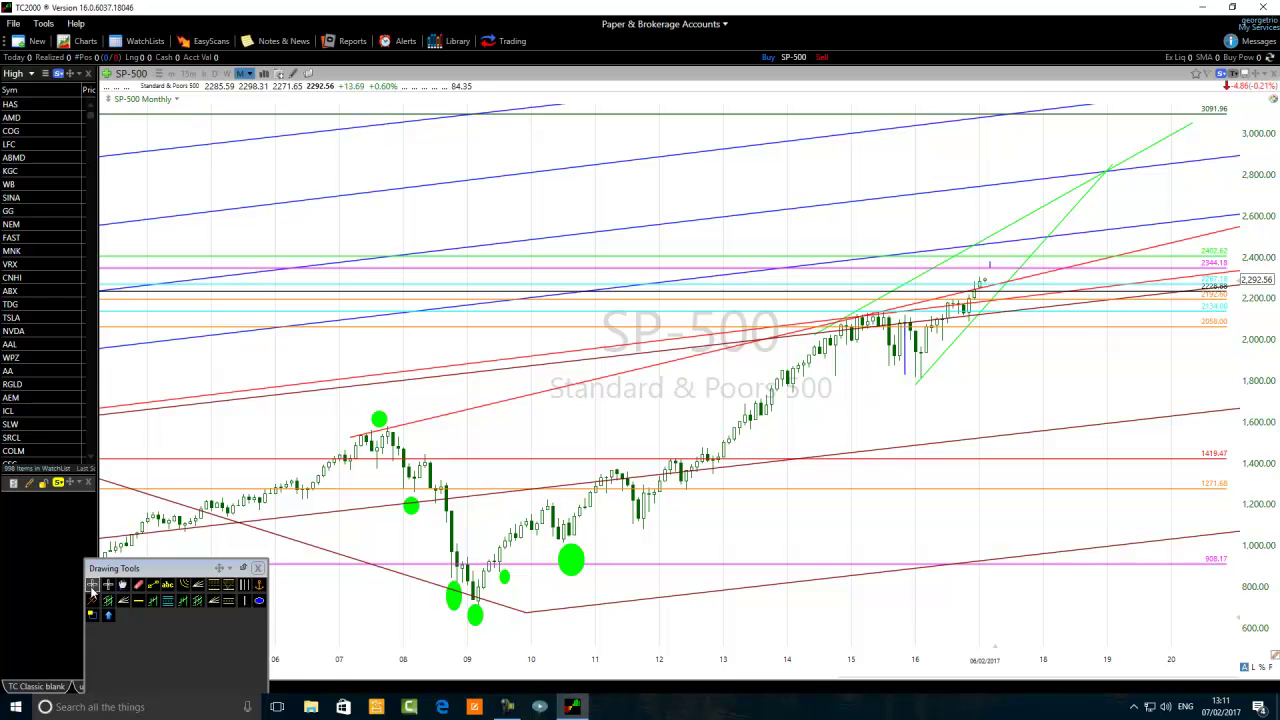
# Change the color of the red trend line starting at the 2000 peak to magenta
pyautogui.rightClick(517, 364)
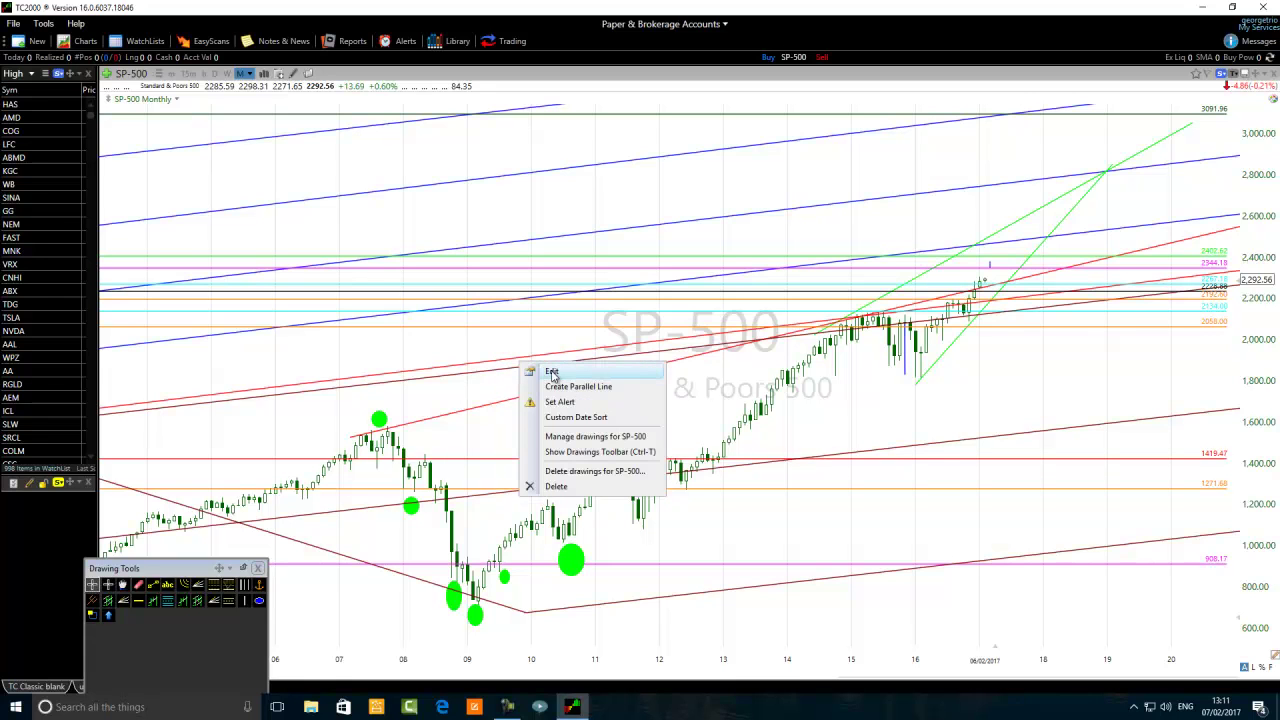
pyautogui.click(552, 372)
pyautogui.click(671, 406)
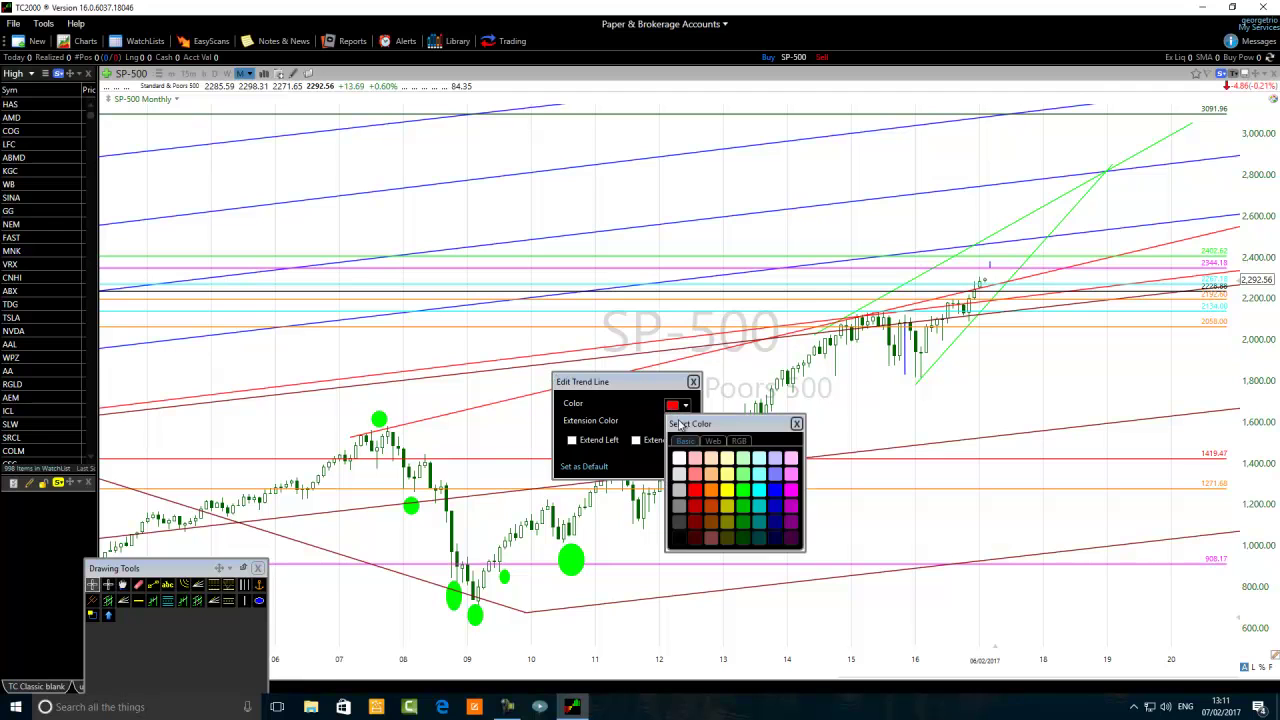
pyautogui.click(791, 491)
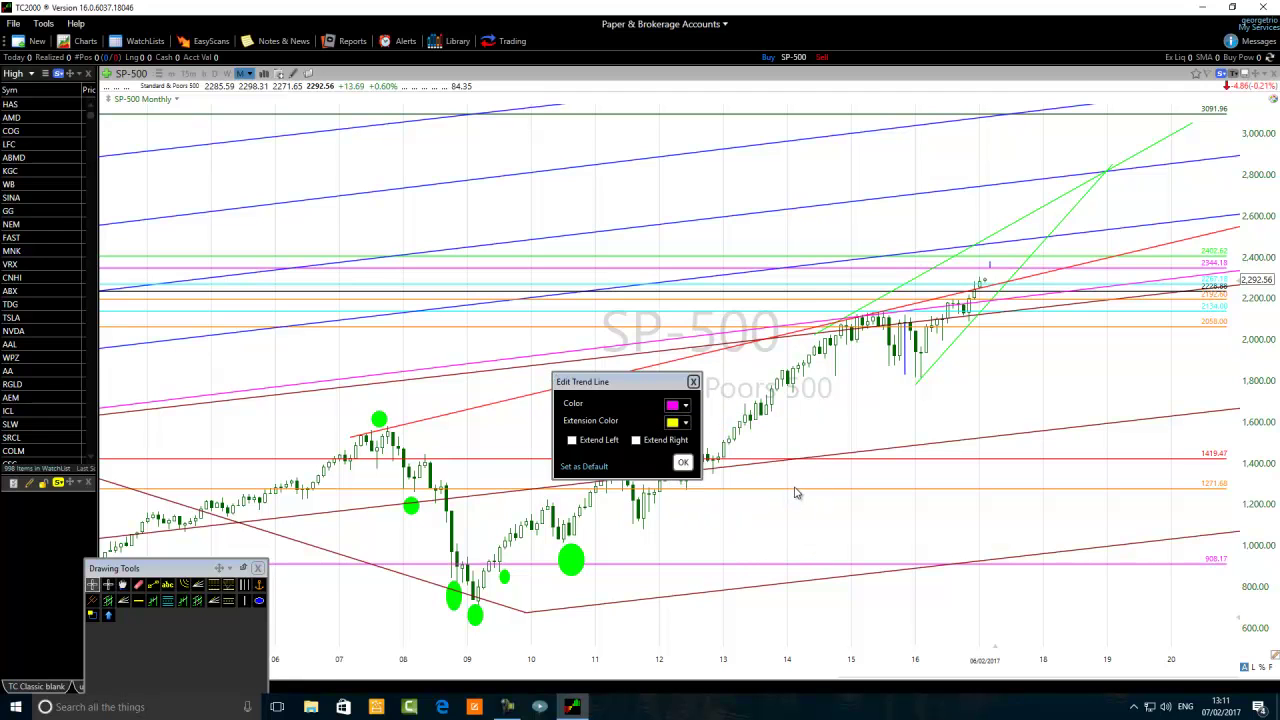
pyautogui.click(683, 463)
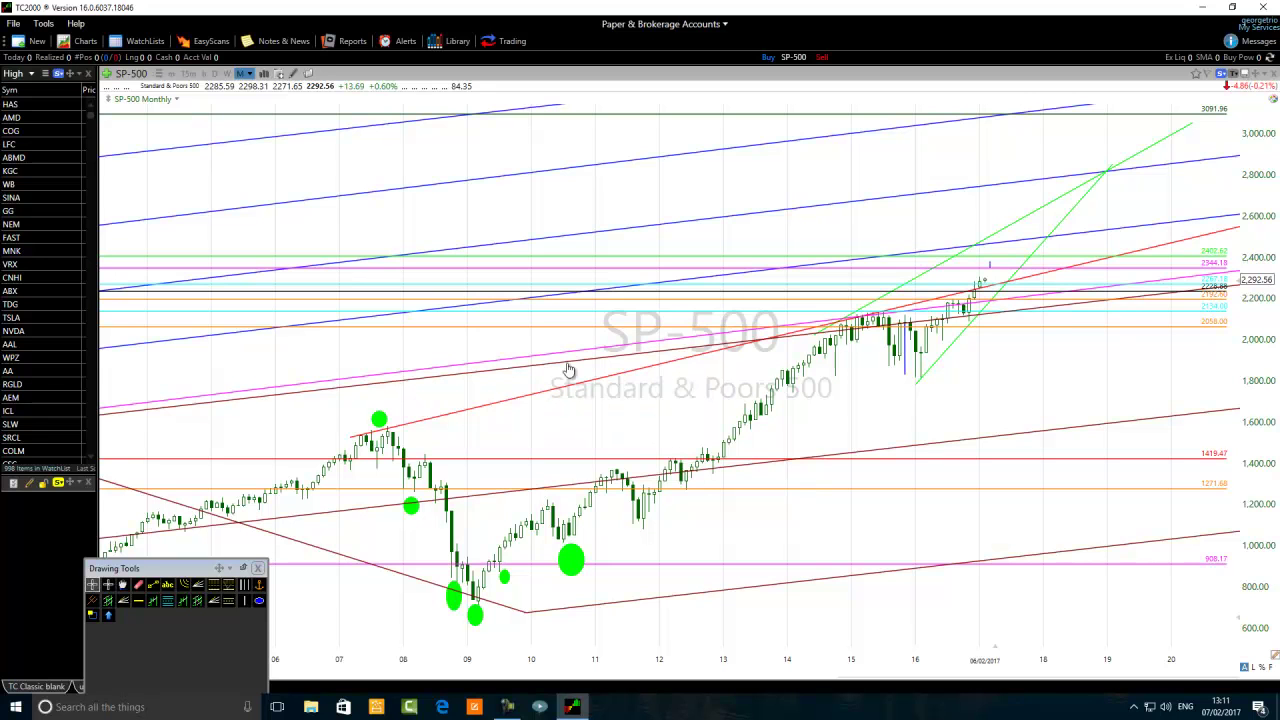
# Set the magenta trend line from the 2000 peak back to red
pyautogui.click(997, 297)
pyautogui.rightClick(946, 311)
pyautogui.click(986, 329)
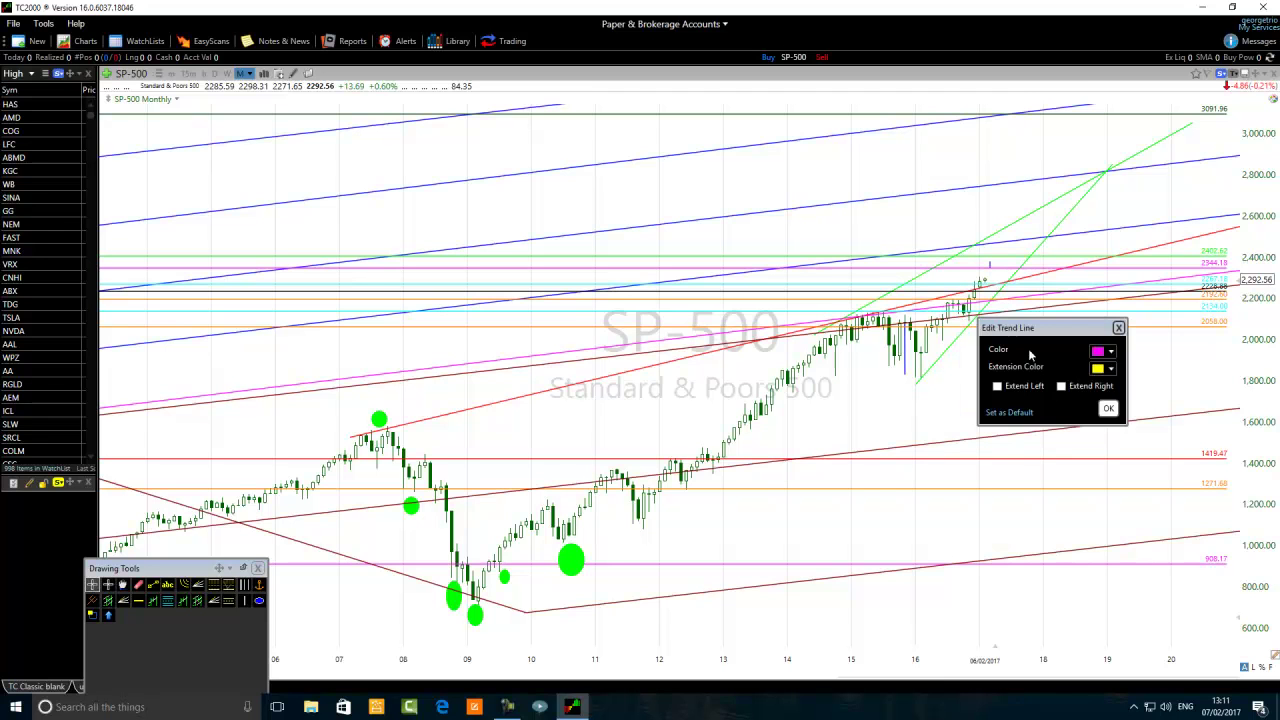
pyautogui.click(1097, 354)
pyautogui.click(1119, 441)
pyautogui.click(1108, 408)
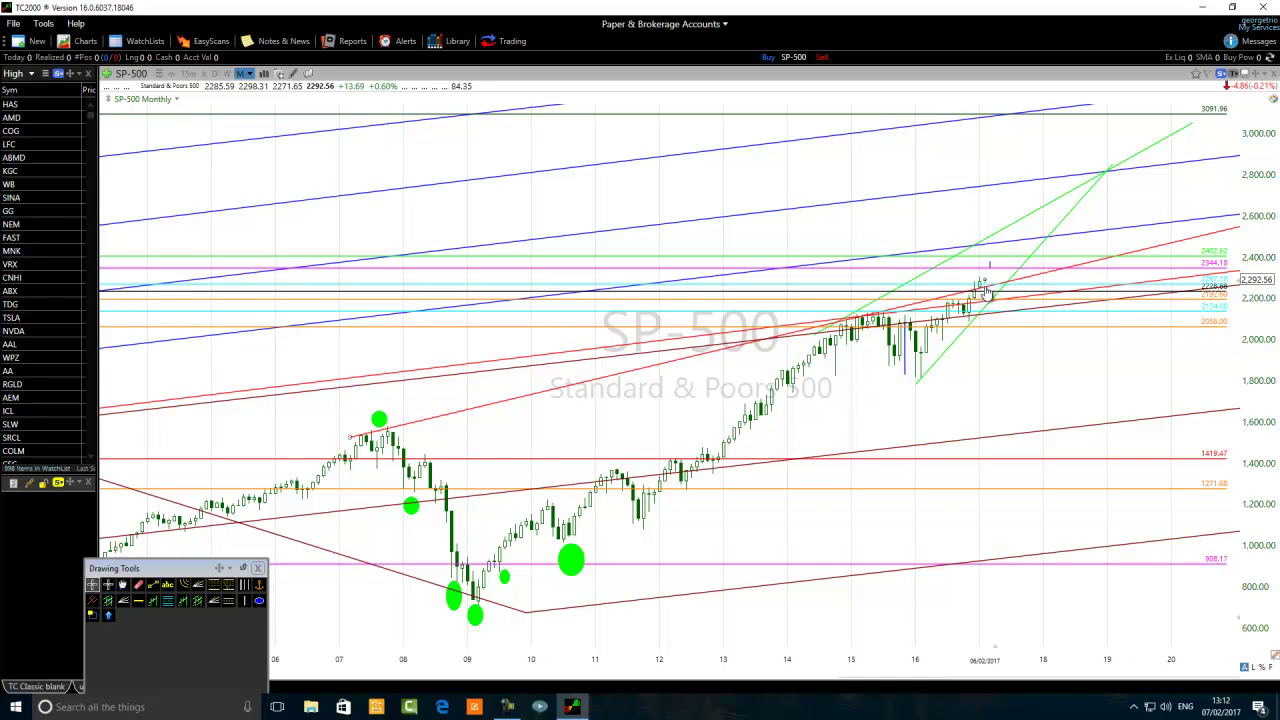
# Switch the S&P 500 chart from the monthly to the weekly timeframe
pyautogui.moveTo(988, 292)
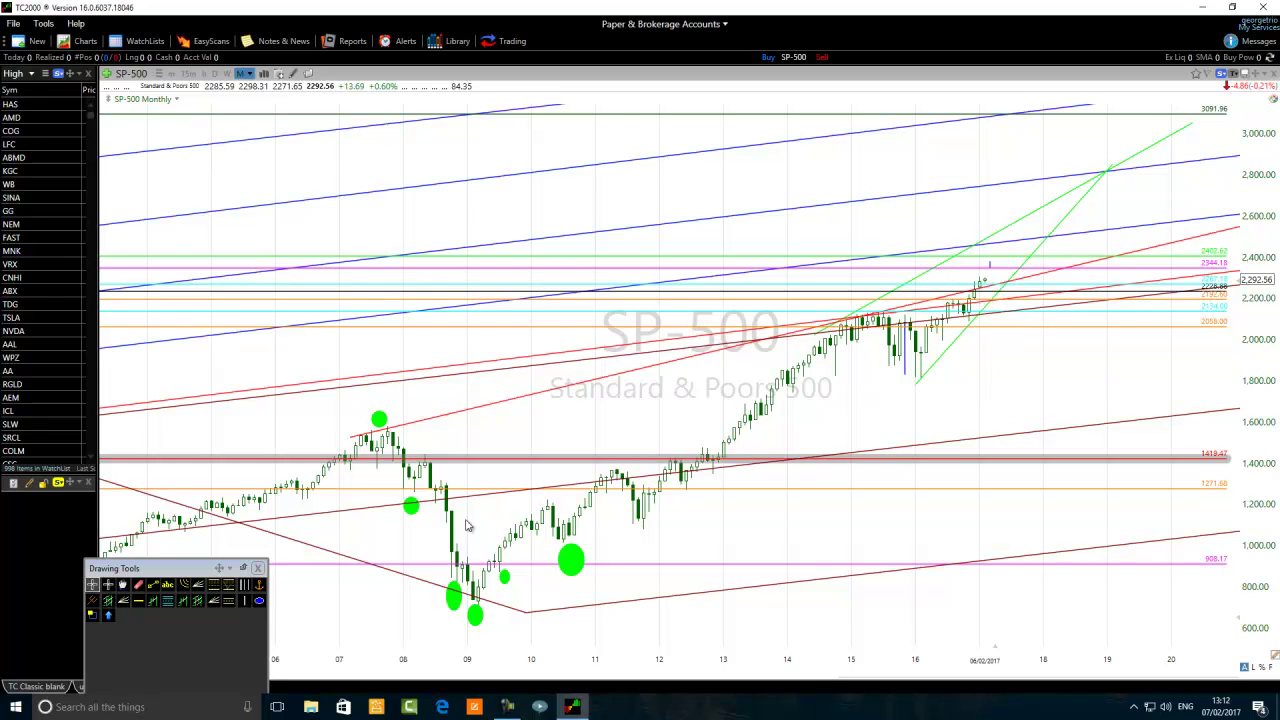
pyautogui.scroll(-2, 362, 512)
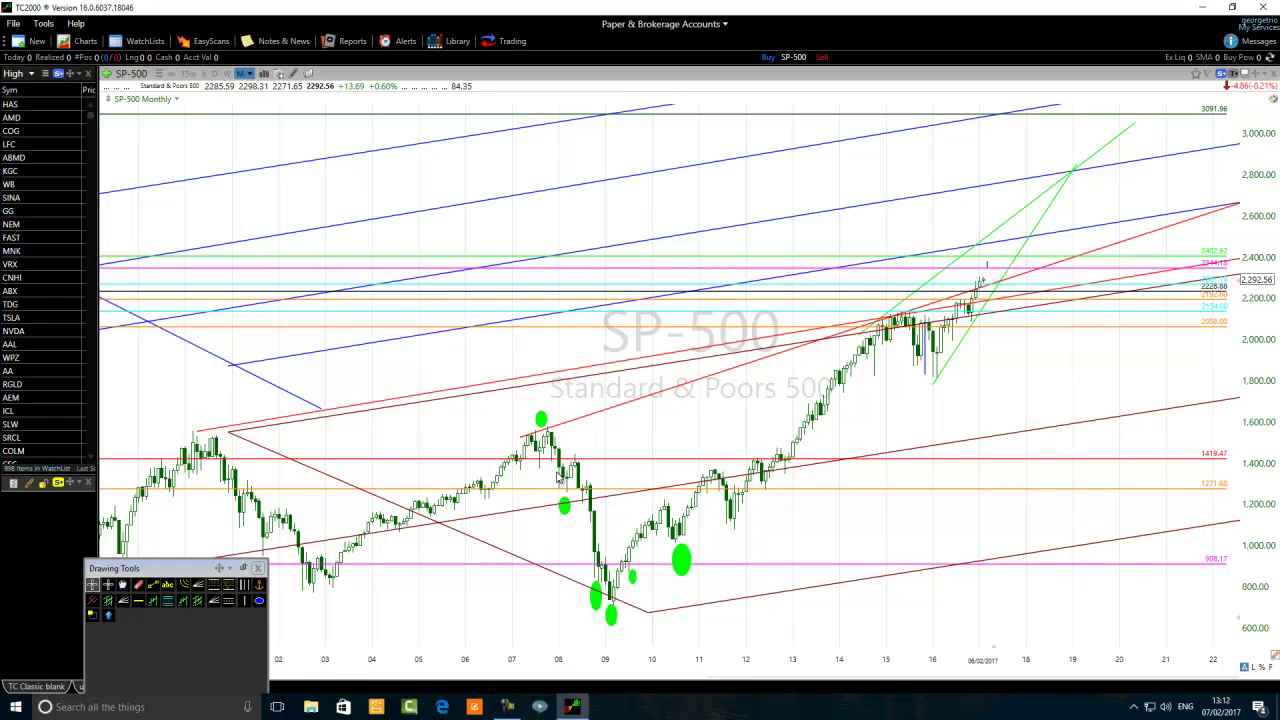
pyautogui.scroll(2, 558, 478)
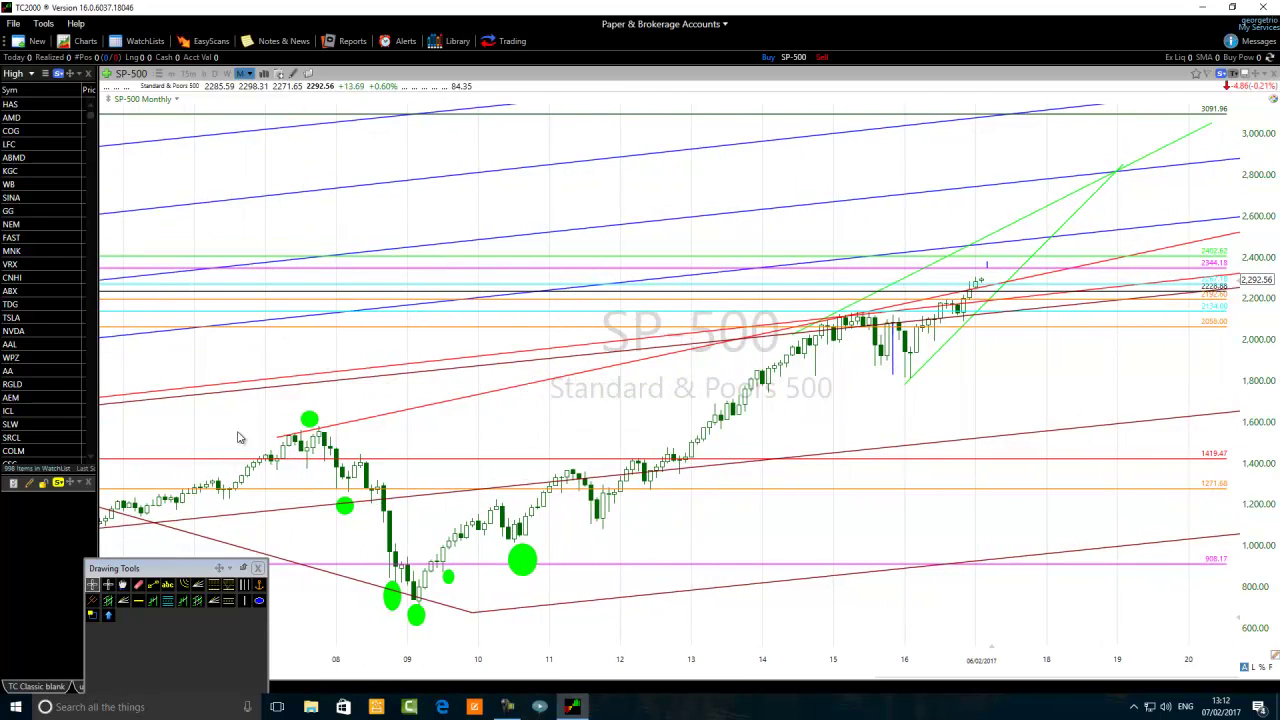
pyautogui.scroll(-1, 375, 488)
pyautogui.scroll(-2, 260, 548)
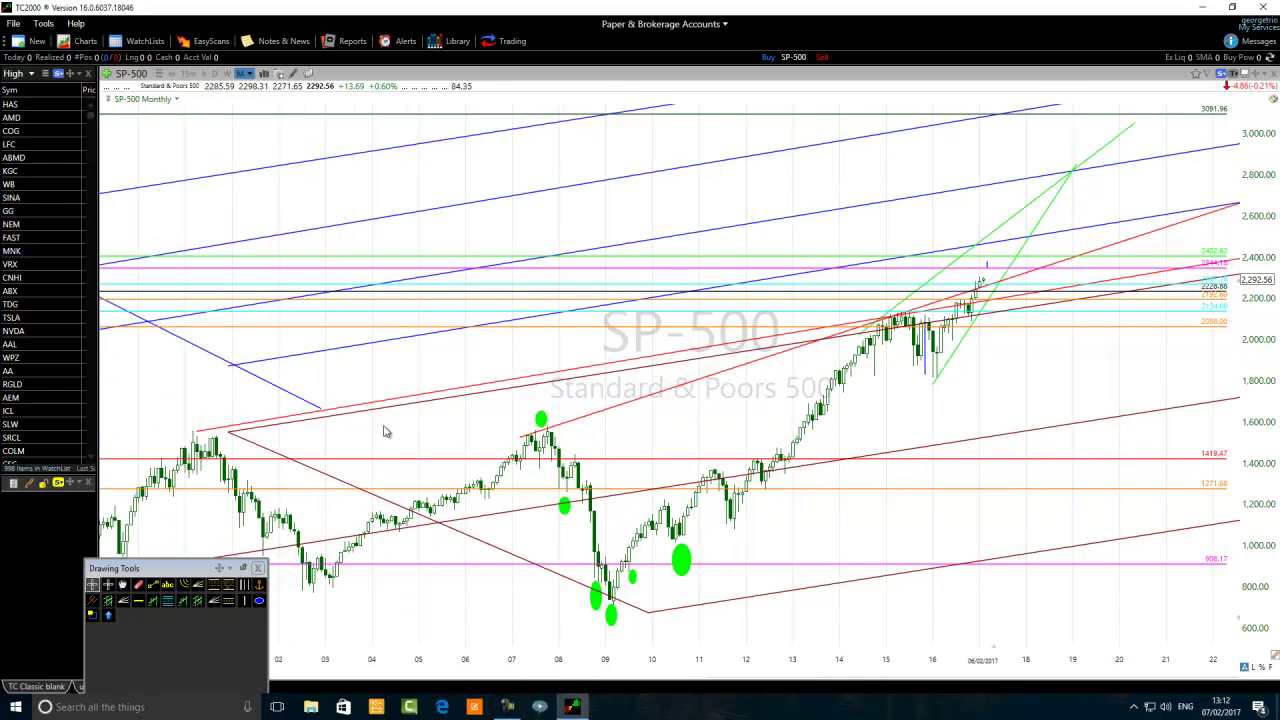
pyautogui.click(251, 76)
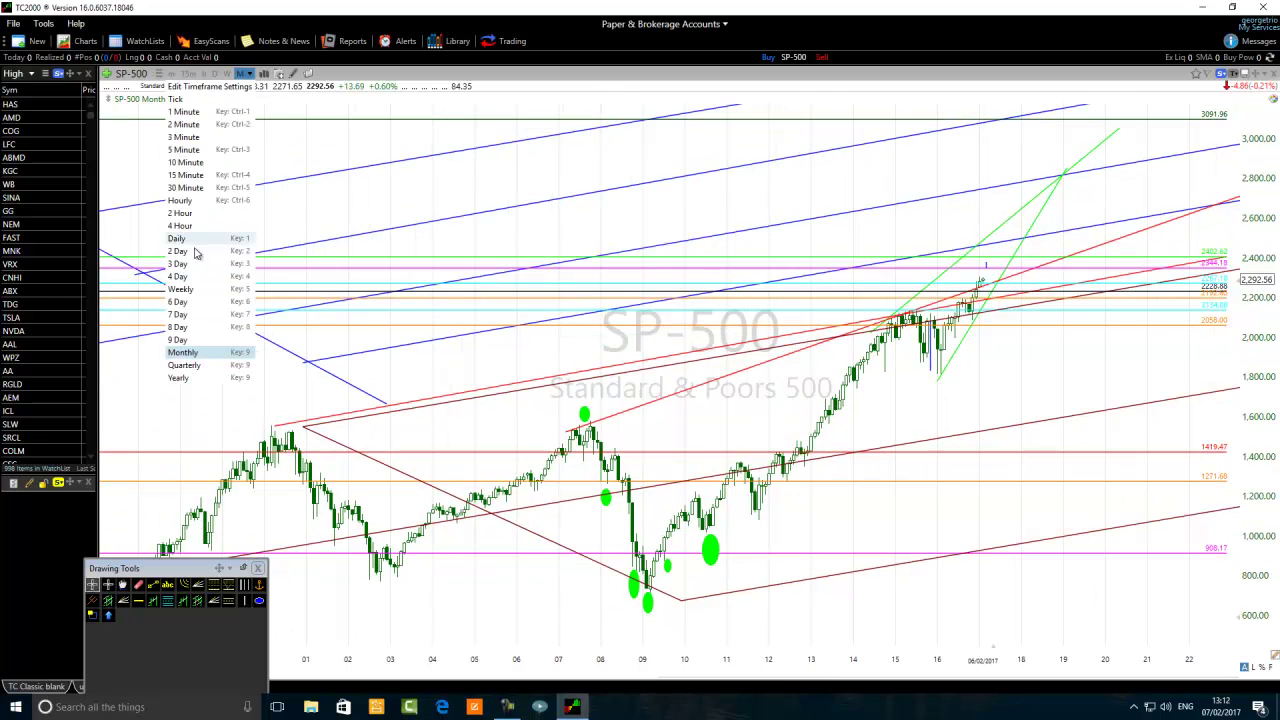
pyautogui.click(188, 290)
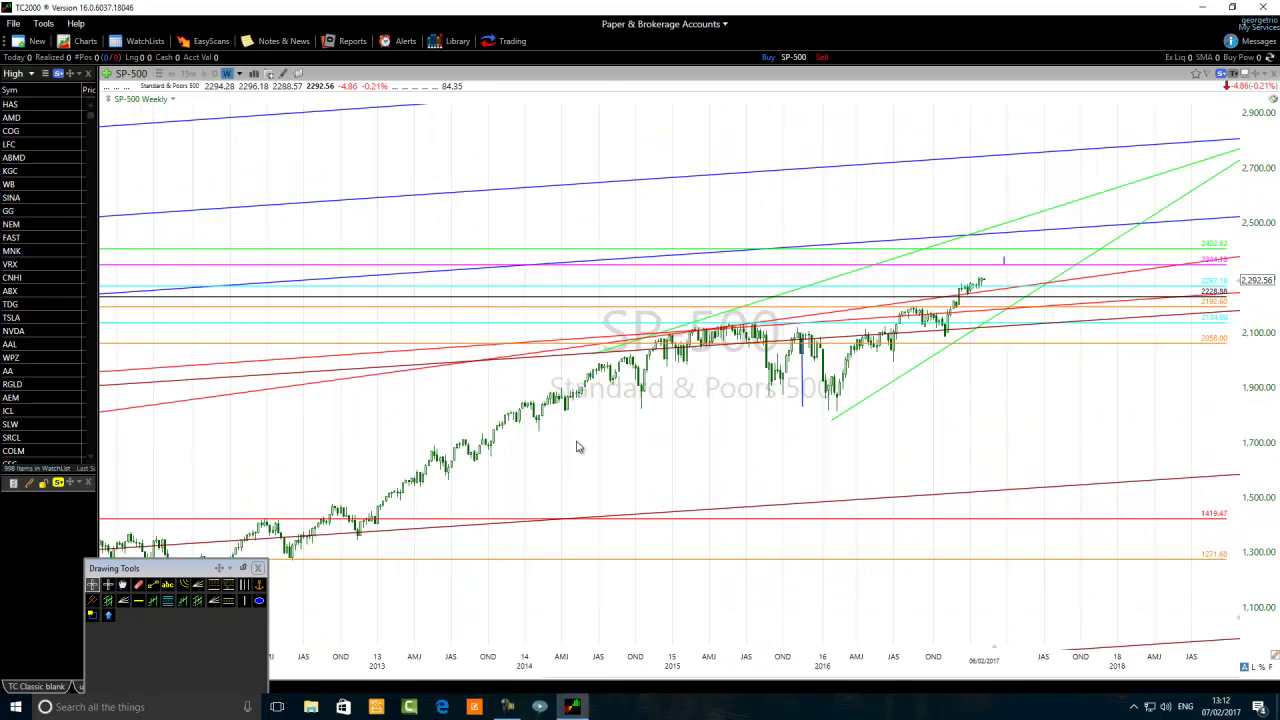
# Draw a short rising trend line beneath the August to November 2016 candles, closing a triangle with the falling line above
pyautogui.scroll(-5, 575, 447)
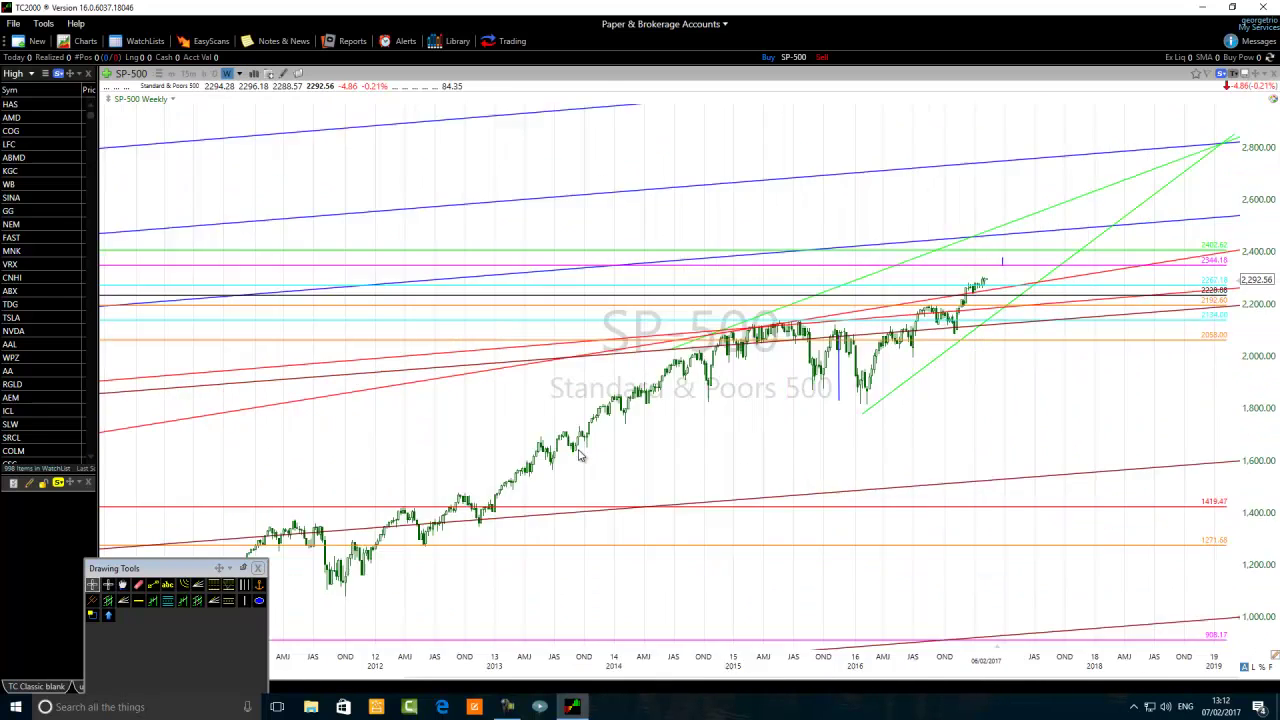
pyautogui.scroll(4, 578, 452)
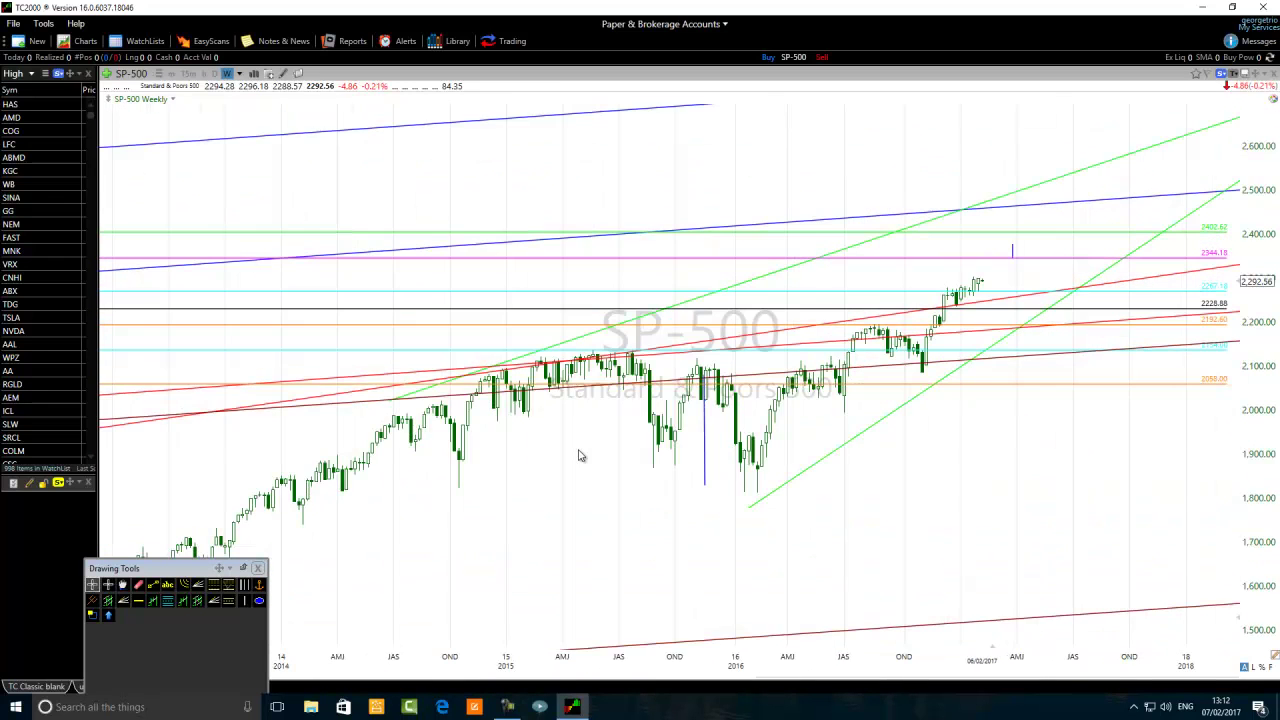
pyautogui.scroll(1, 578, 456)
pyautogui.scroll(-1, 578, 456)
pyautogui.scroll(1, 578, 456)
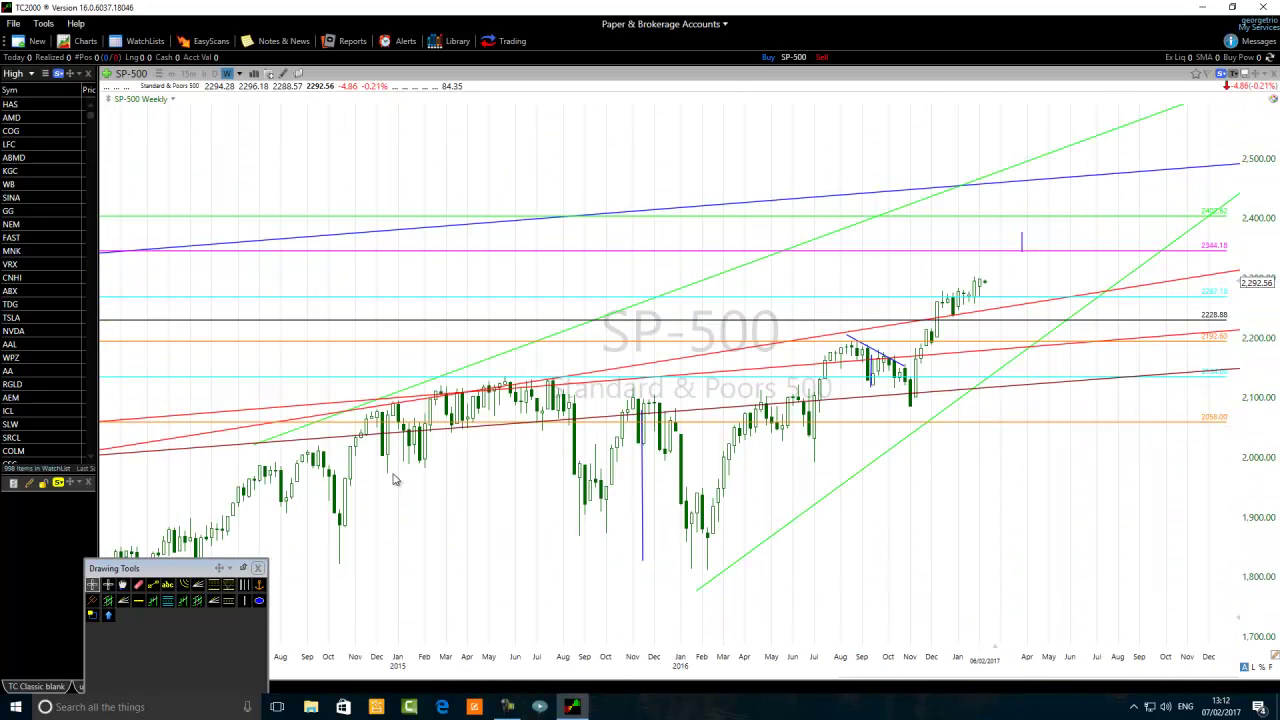
pyautogui.click(153, 585)
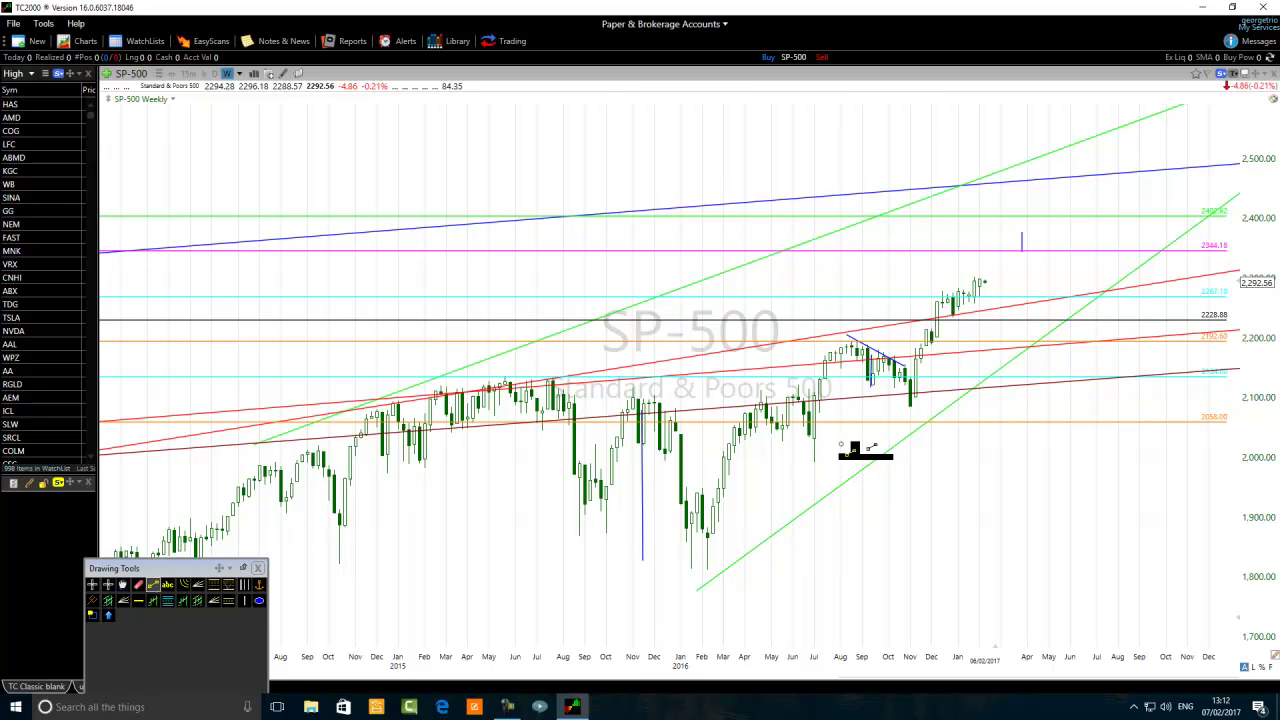
pyautogui.moveTo(846, 387); pyautogui.dragTo(900, 380)
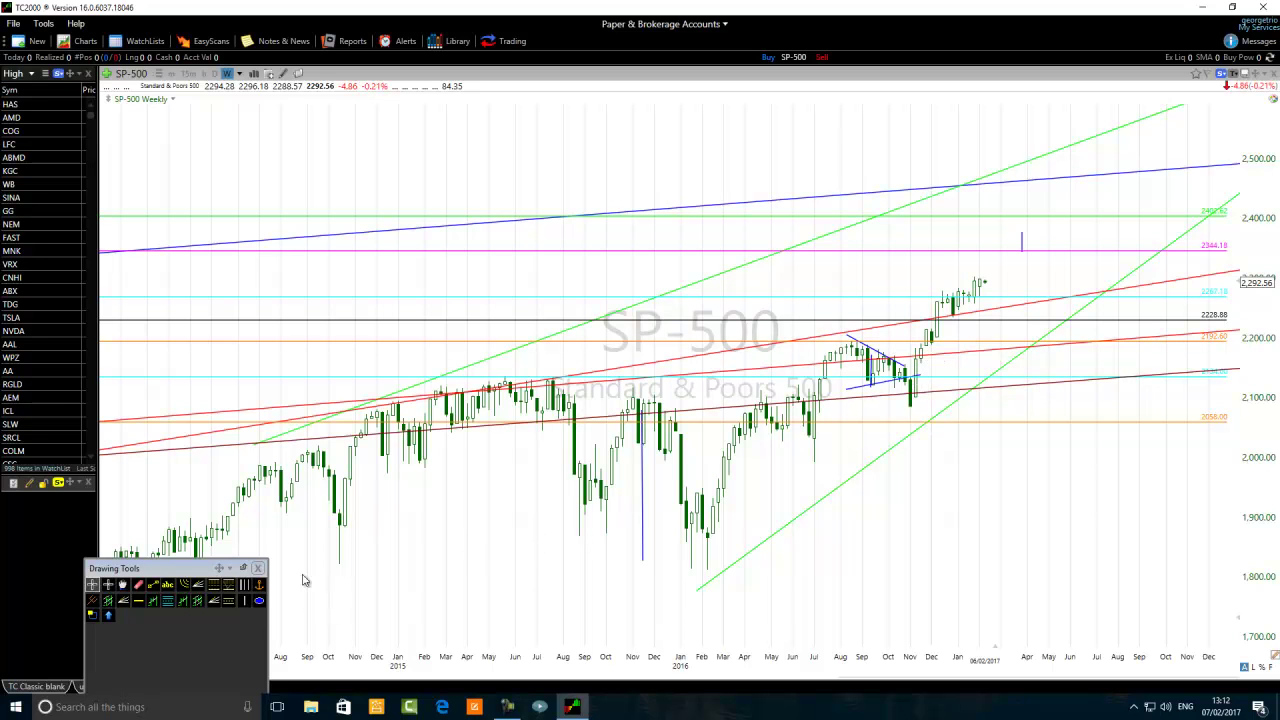
# Draw a vertical blue line measuring the rally from the July 2016 low up to the start of the August consolidation
pyautogui.click(641, 518)
pyautogui.scroll(-5, 200, 334)
pyautogui.scroll(6, 361, 401)
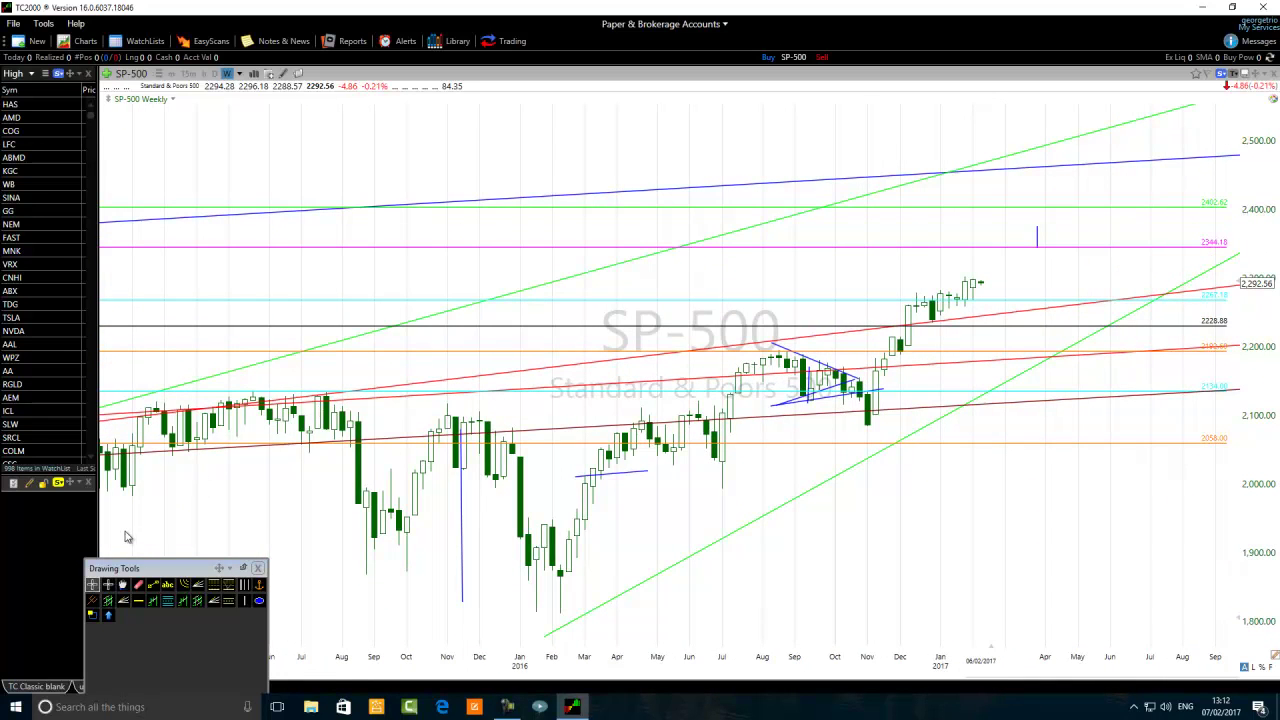
pyautogui.click(152, 588)
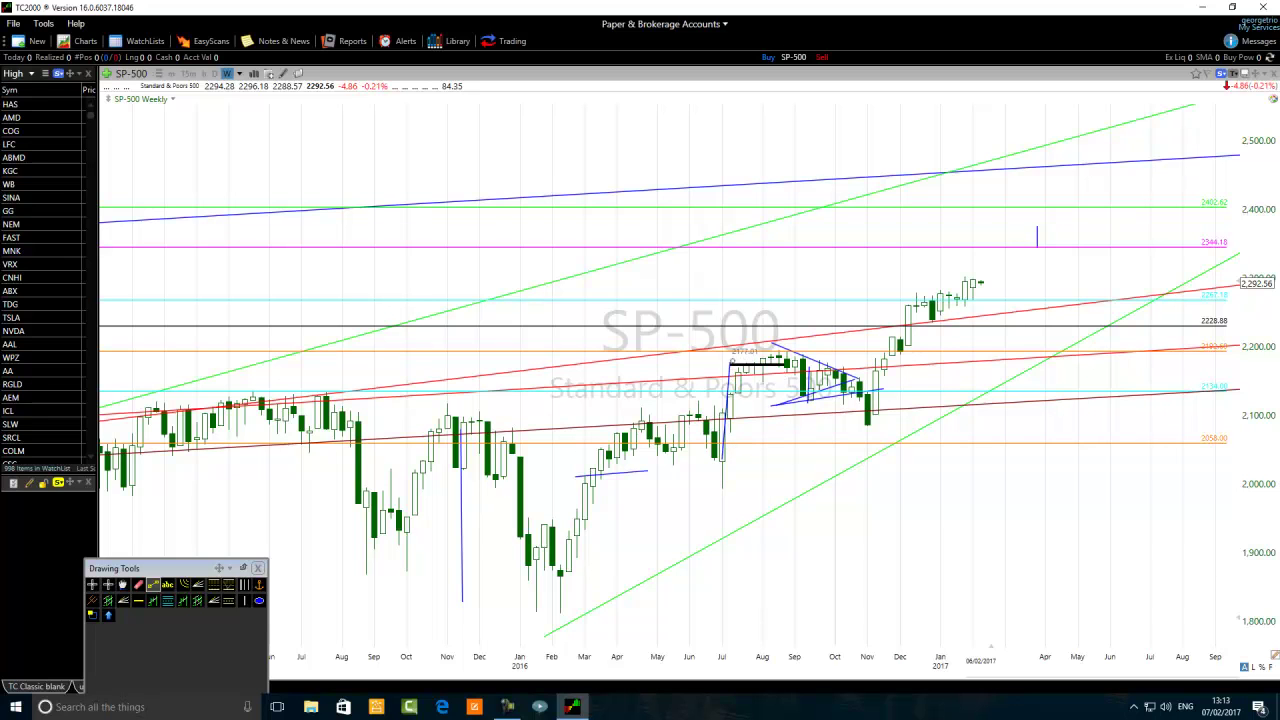
pyautogui.press('Escape')
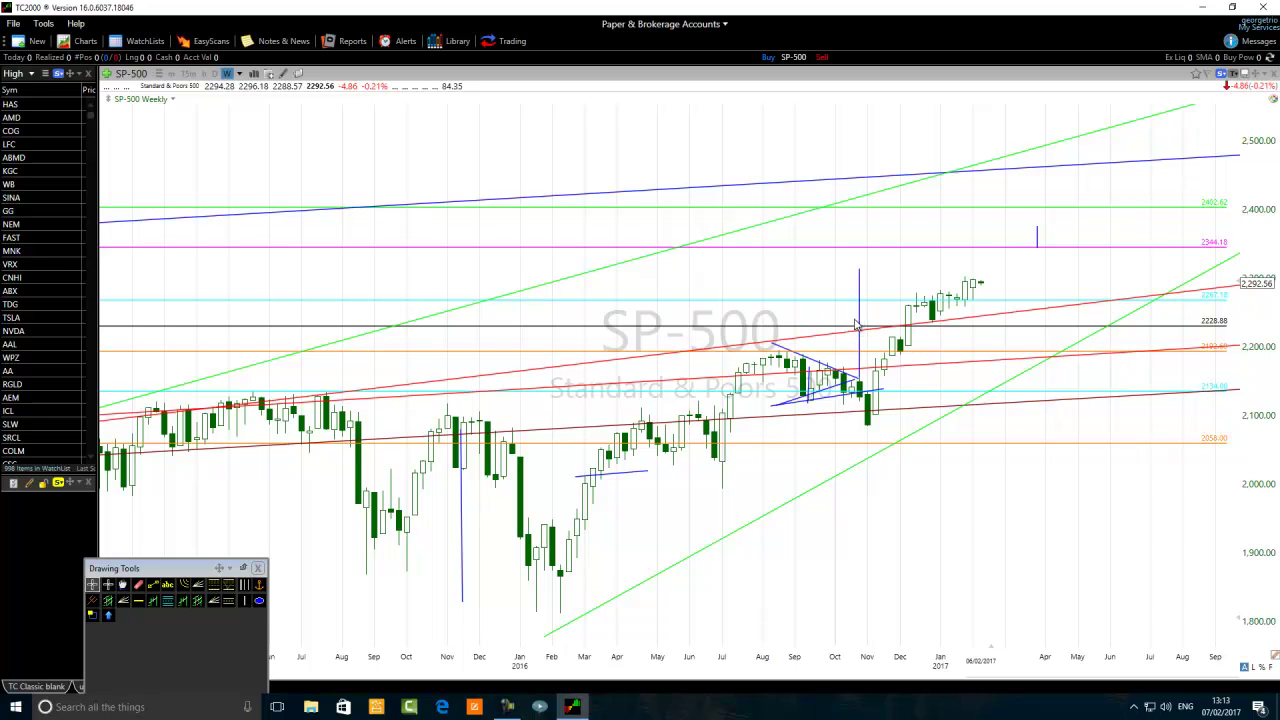
# Move the vertical measuring line between the July 2016 rally and the triangle, placing it upright at the triangle's apex as a target projection
pyautogui.moveTo(819, 278)
pyautogui.mouseDown()
pyautogui.moveTo(826, 262)
pyautogui.moveTo(826, 273)
pyautogui.mouseUp()
pyautogui.moveTo(859, 323)
pyautogui.mouseDown()
pyautogui.moveTo(783, 399)
pyautogui.moveTo(797, 400)
pyautogui.moveTo(726, 405)
pyautogui.mouseUp()
pyautogui.moveTo(726, 470)
pyautogui.mouseDown()
pyautogui.moveTo(729, 500)
pyautogui.moveTo(722, 488)
pyautogui.mouseUp()
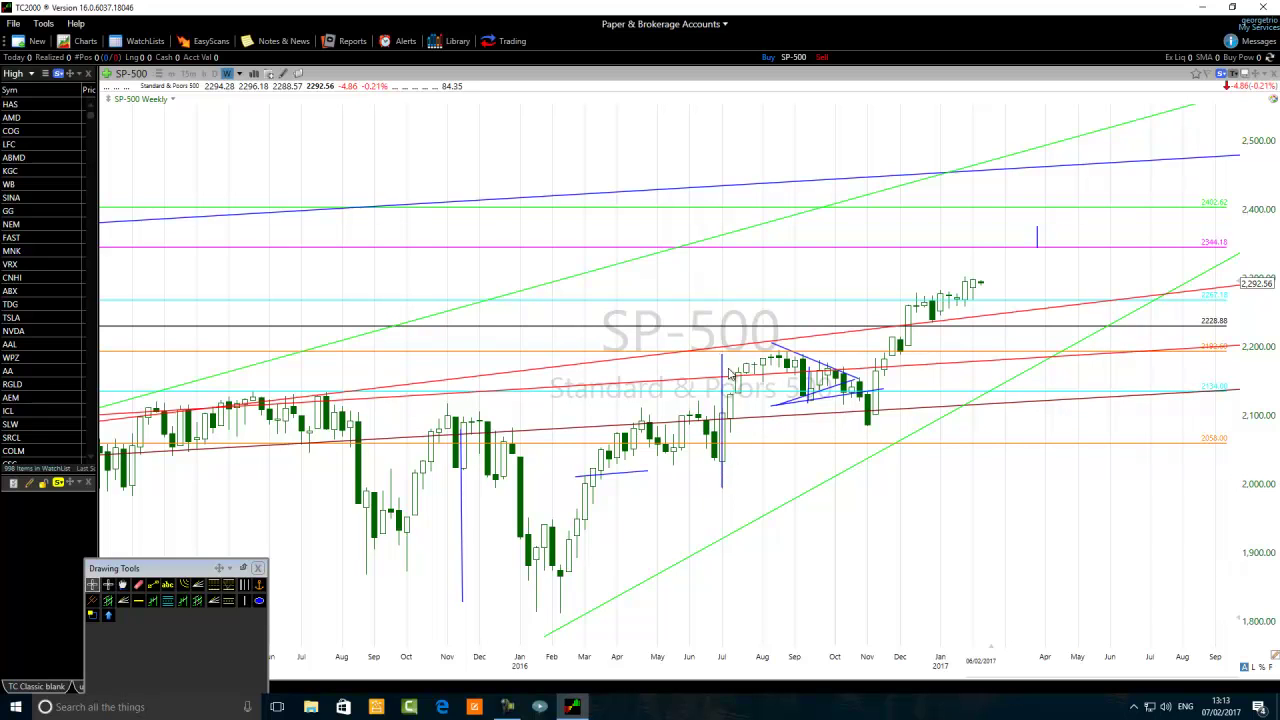
pyautogui.moveTo(724, 410); pyautogui.dragTo(852, 303)
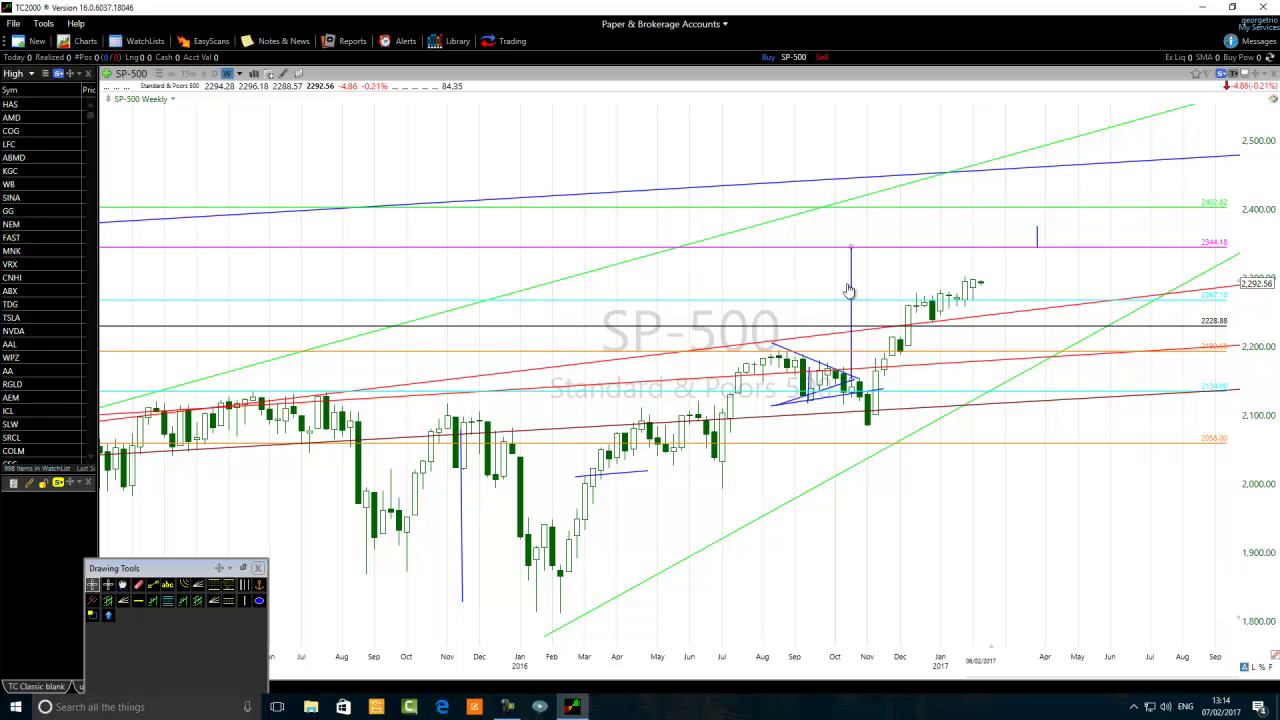
pyautogui.moveTo(851, 287)
pyautogui.mouseDown()
pyautogui.moveTo(560, 490)
pyautogui.moveTo(737, 425)
pyautogui.moveTo(721, 396)
pyautogui.mouseUp()
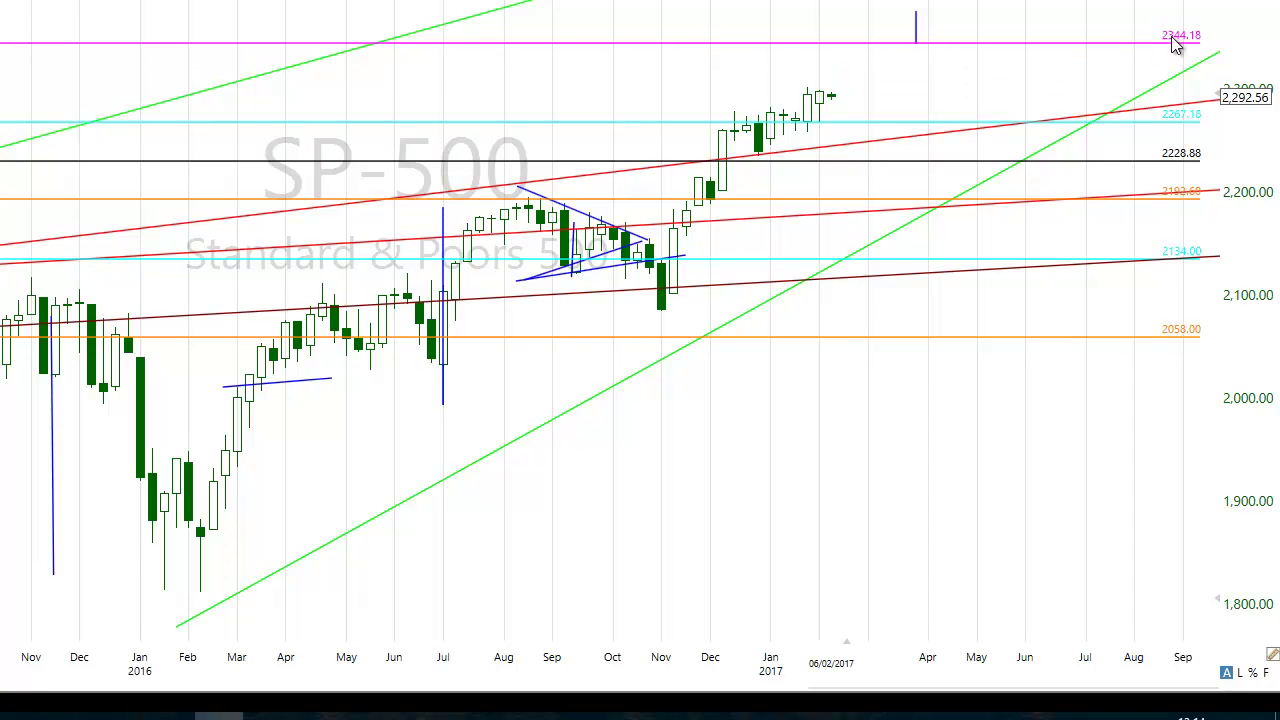
pyautogui.moveTo(1177, 50)
pyautogui.moveTo(443, 280); pyautogui.dragTo(651, 165)
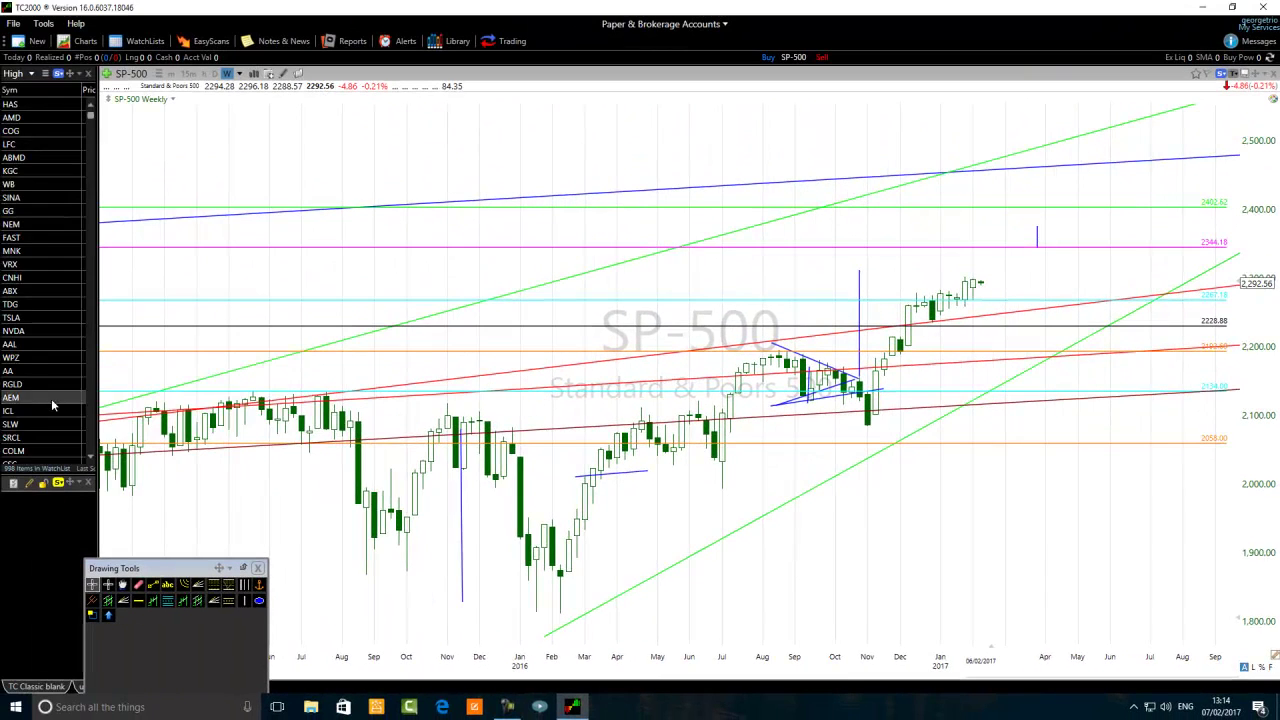
# Switch the S&P 500 chart from the weekly to the daily timeframe
pyautogui.scroll(-5, 51, 398)
pyautogui.scroll(-6, 380, 371)
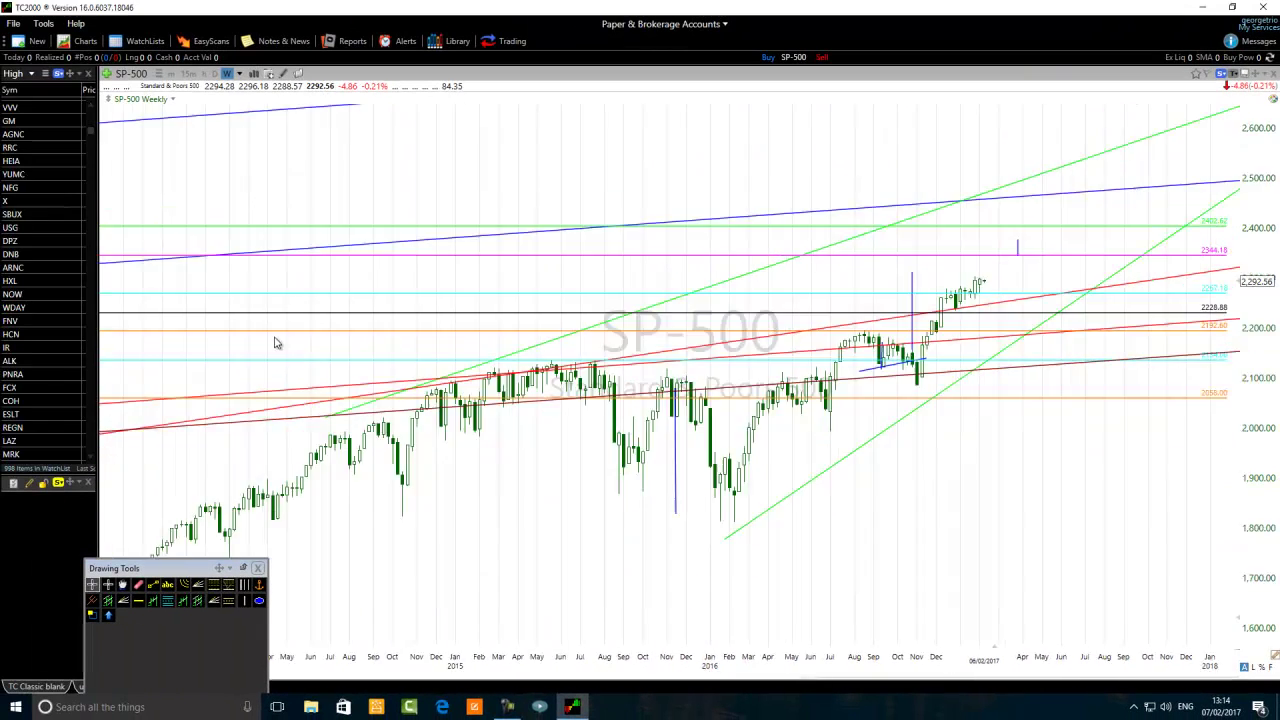
pyautogui.click(240, 76)
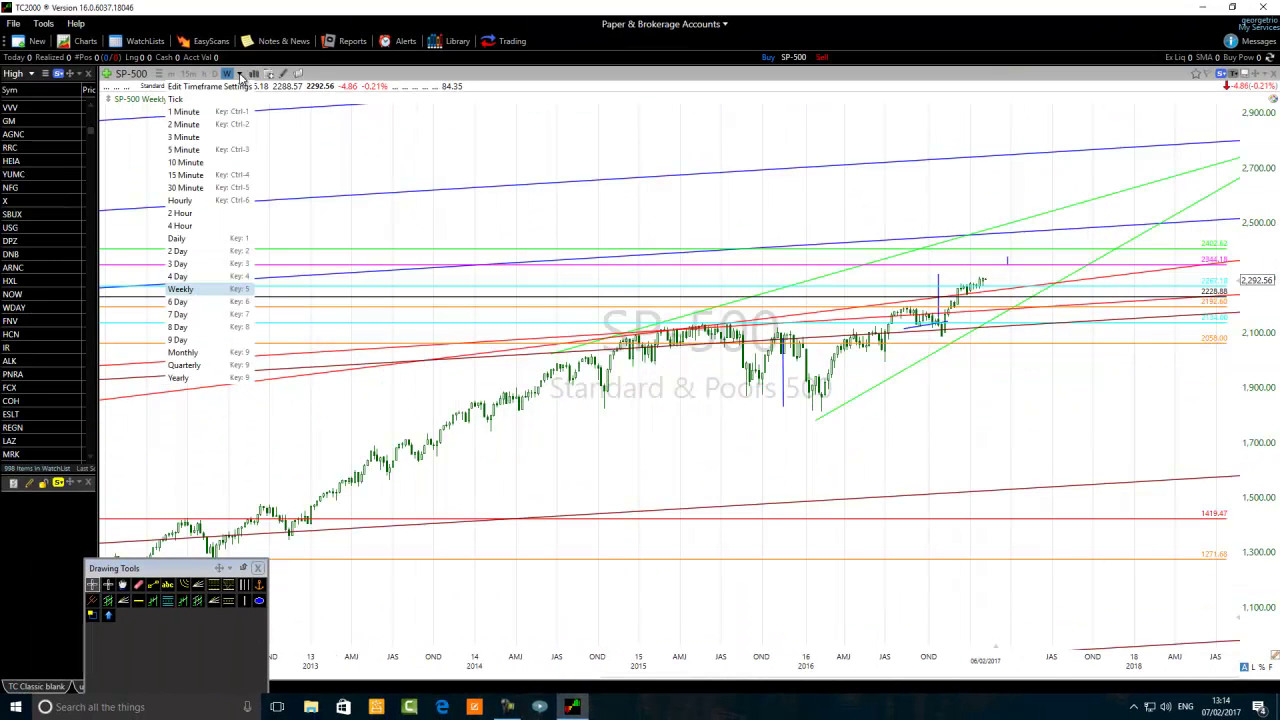
pyautogui.click(185, 240)
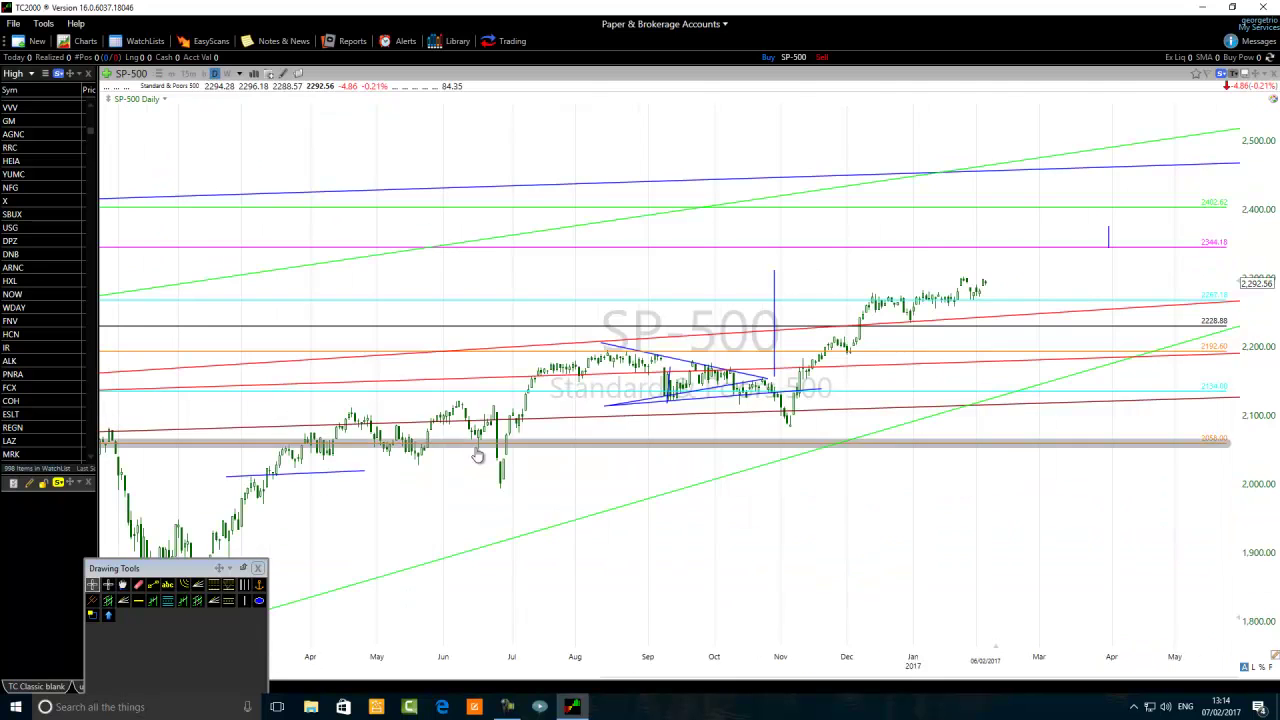
# Align the long vertical line with the November 2015 high, and move it to the July 2016 breakout with its base at the 2134 level
pyautogui.scroll(-4, 384, 414)
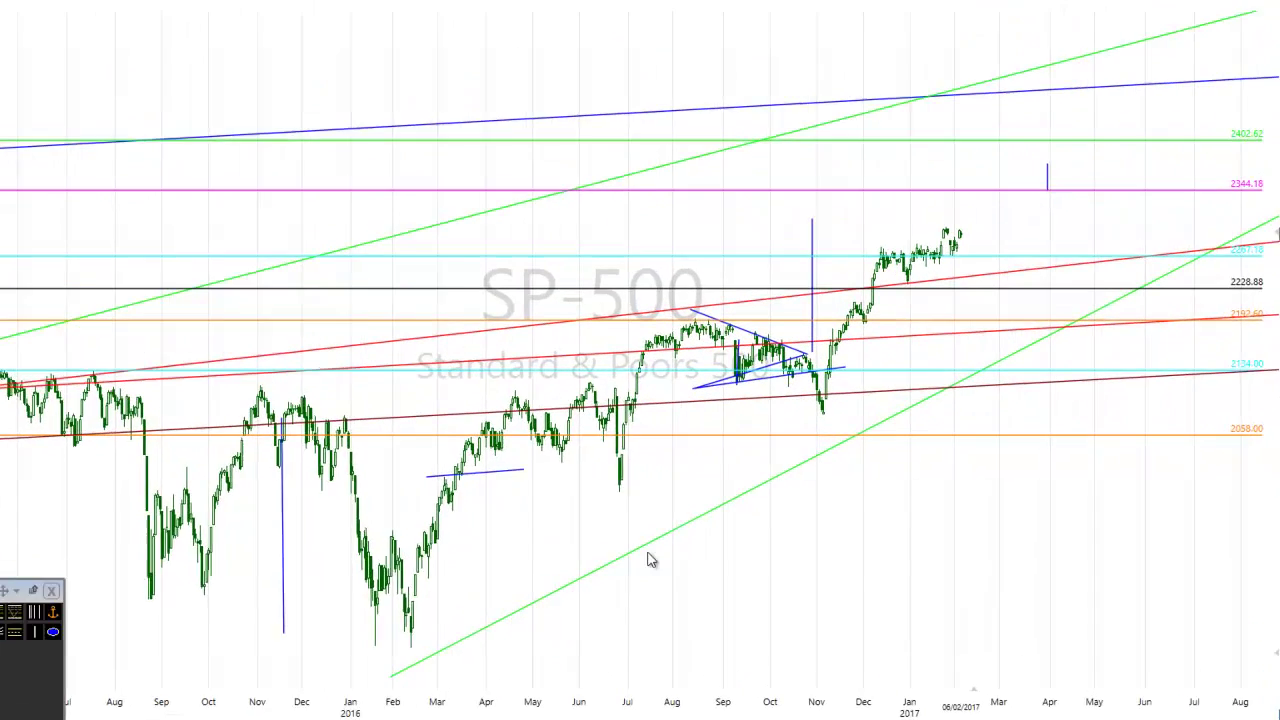
pyautogui.moveTo(128, 643); pyautogui.dragTo(107, 597)
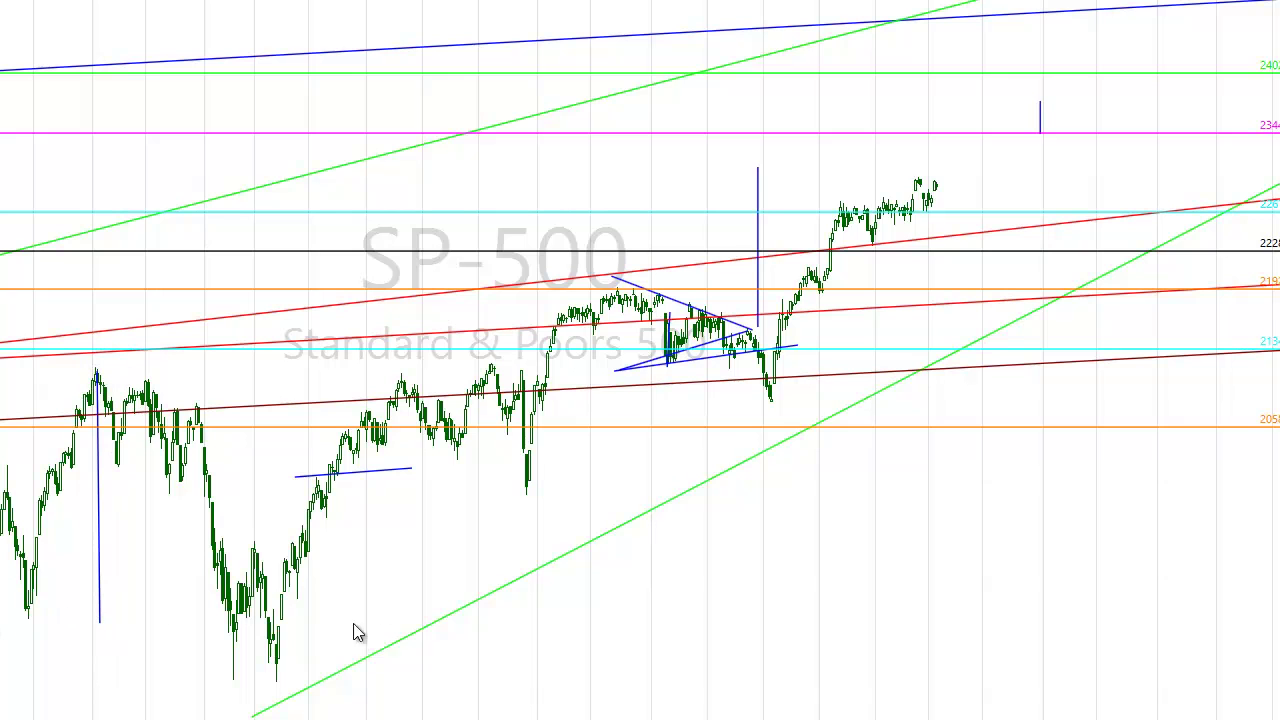
pyautogui.moveTo(100, 574); pyautogui.dragTo(543, 297)
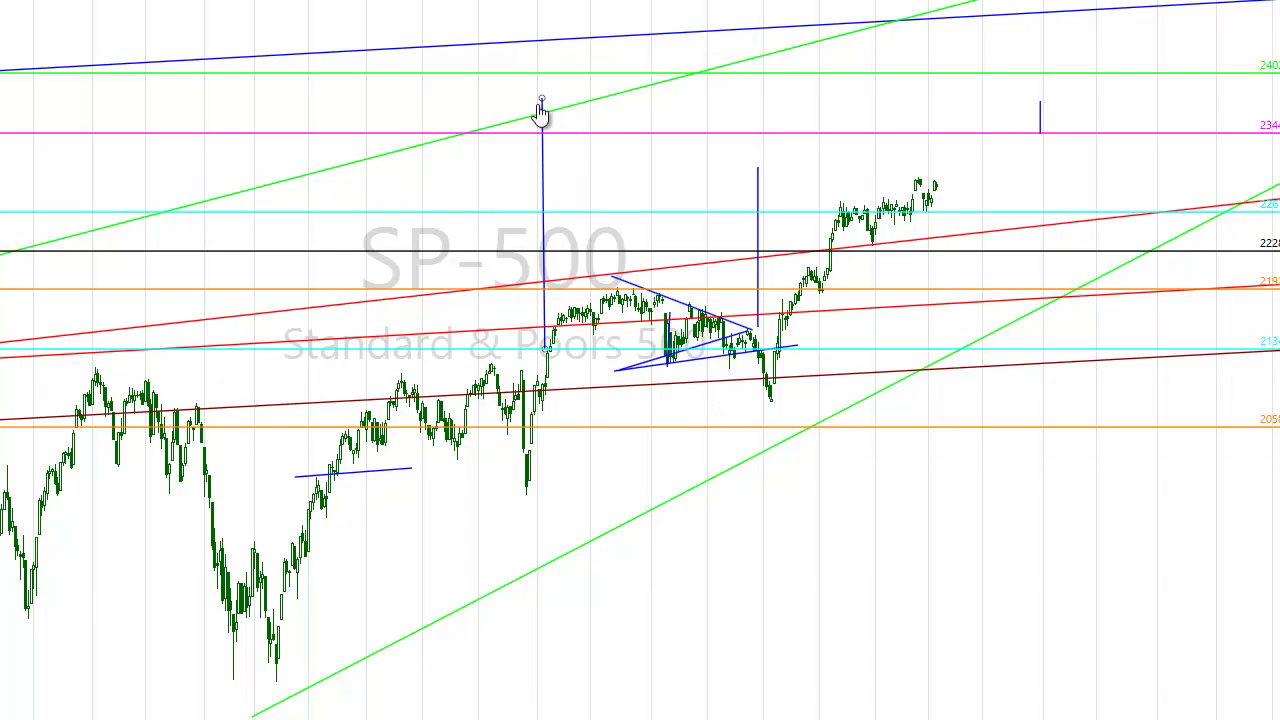
pyautogui.click(494, 98)
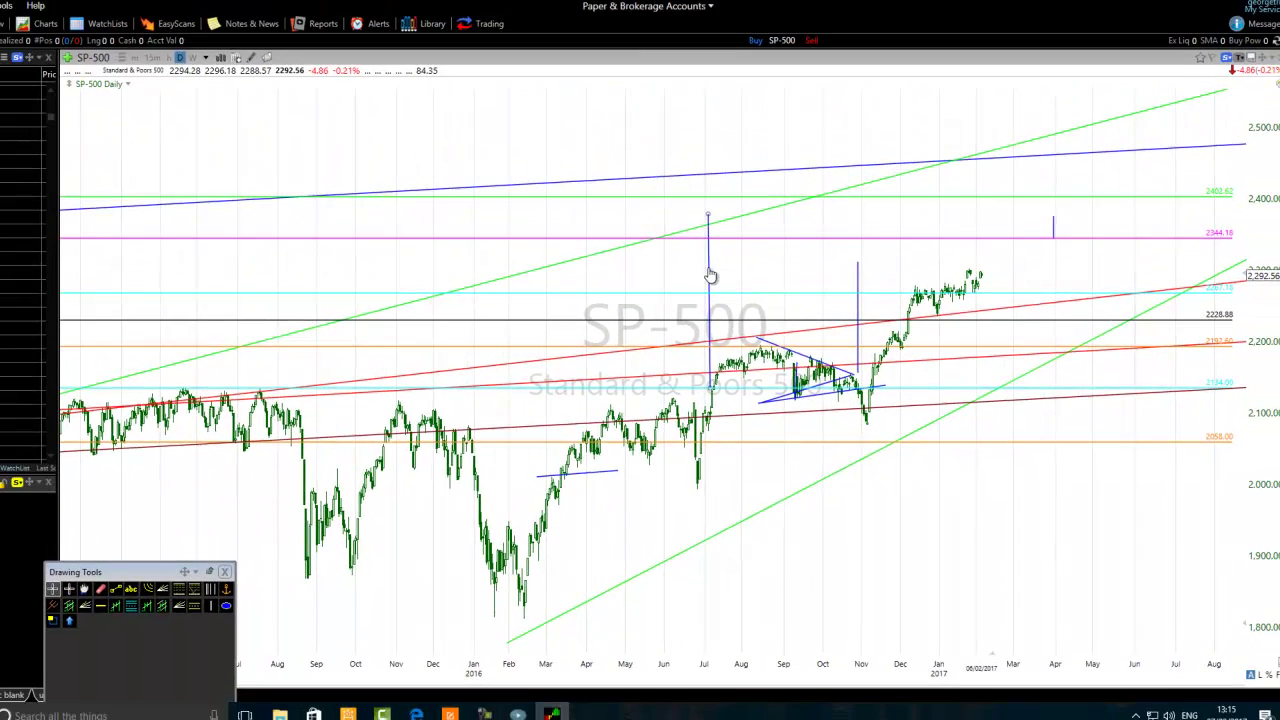
# Move the long vertical line from the July 2016 breakout to late September 2016, with its base near the 2134 level
pyautogui.moveTo(709, 275); pyautogui.dragTo(847, 545)
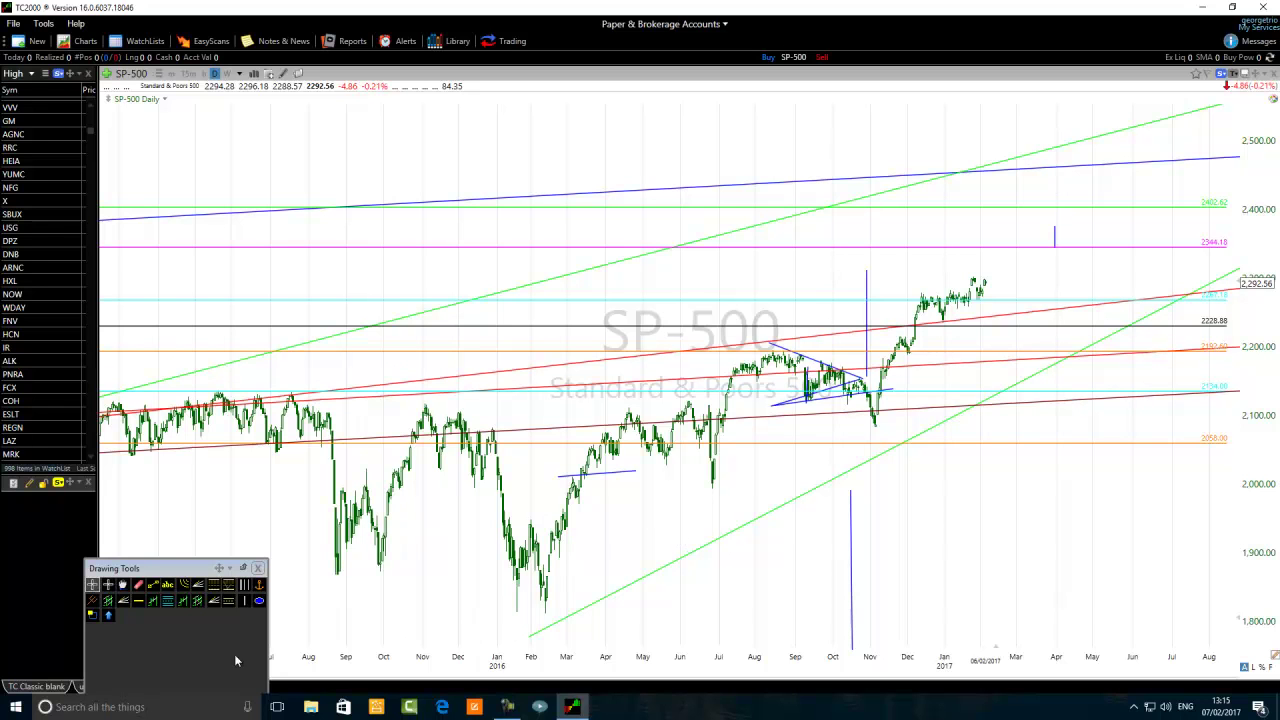
pyautogui.click(152, 584)
pyautogui.click(92, 585)
pyautogui.moveTo(849, 594); pyautogui.dragTo(822, 328)
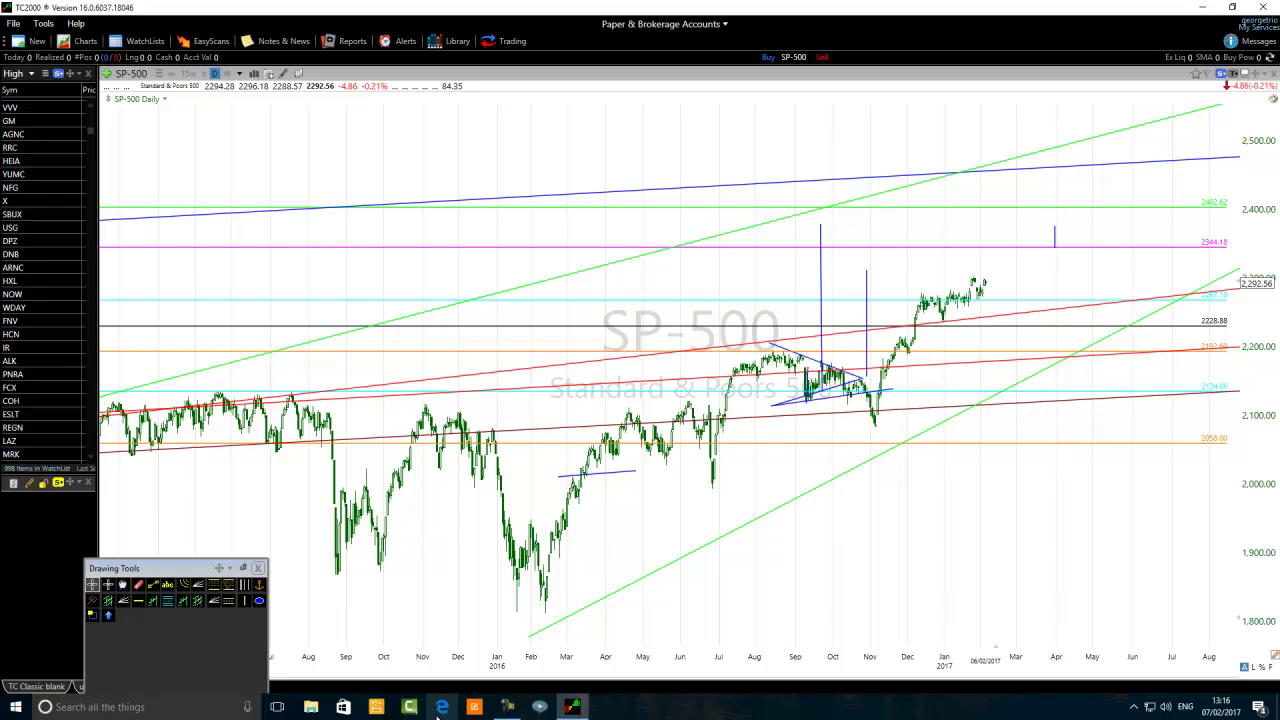
# Draw two rising trend lines forming a wedge, one from above the April 2016 highs and one from the late June 2016 low
pyautogui.click(153, 584)
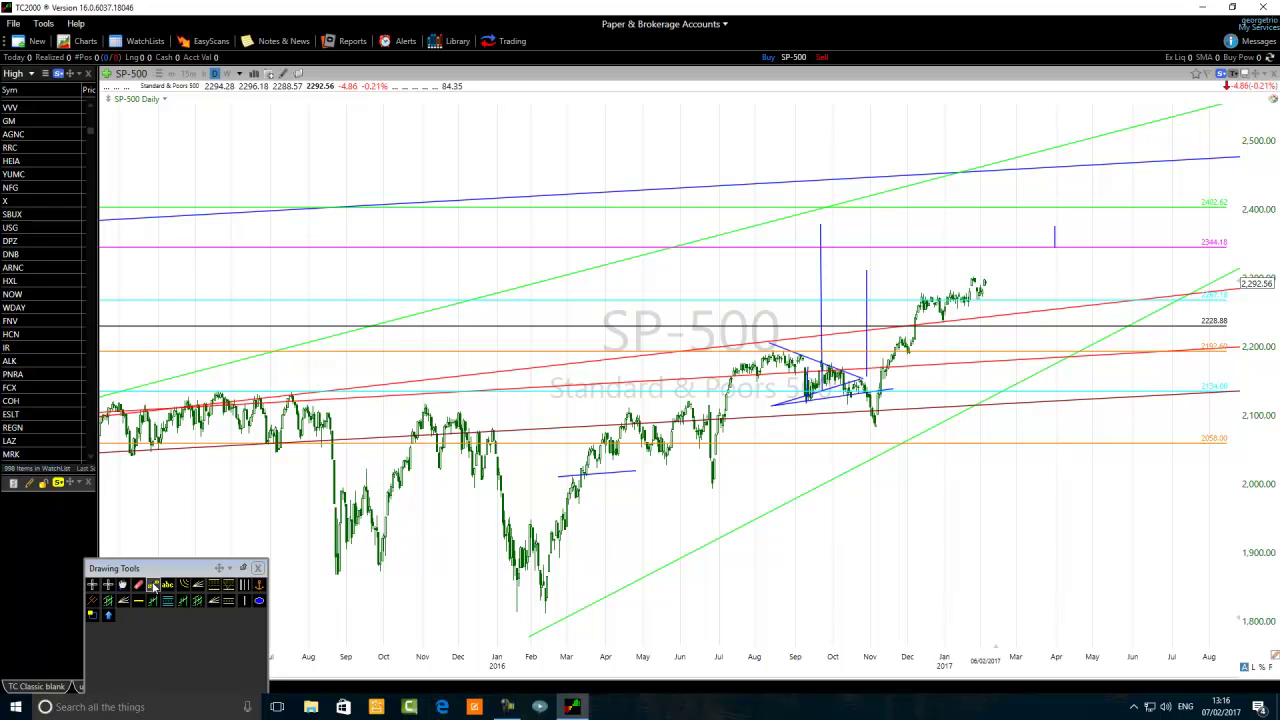
pyautogui.moveTo(620, 409)
pyautogui.mouseDown()
pyautogui.moveTo(829, 343)
pyautogui.moveTo(1050, 234)
pyautogui.moveTo(1114, 218)
pyautogui.mouseUp()
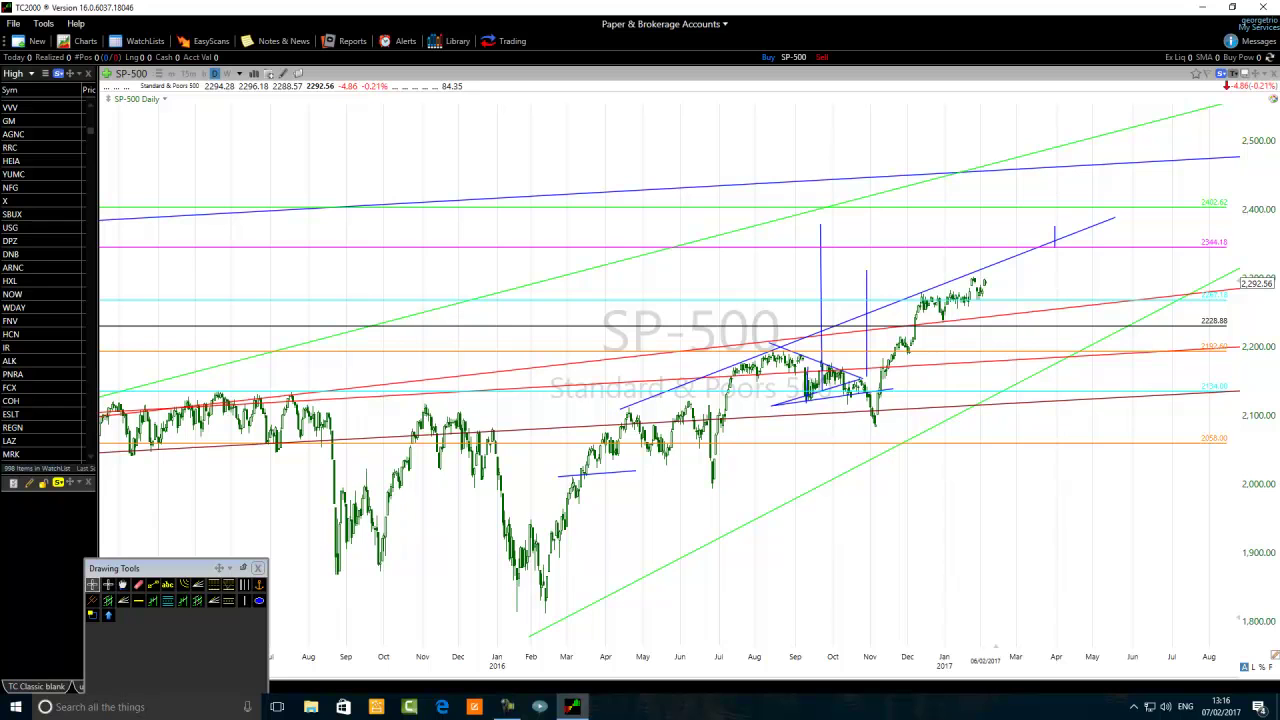
pyautogui.click(153, 585)
pyautogui.moveTo(714, 492); pyautogui.dragTo(1136, 216)
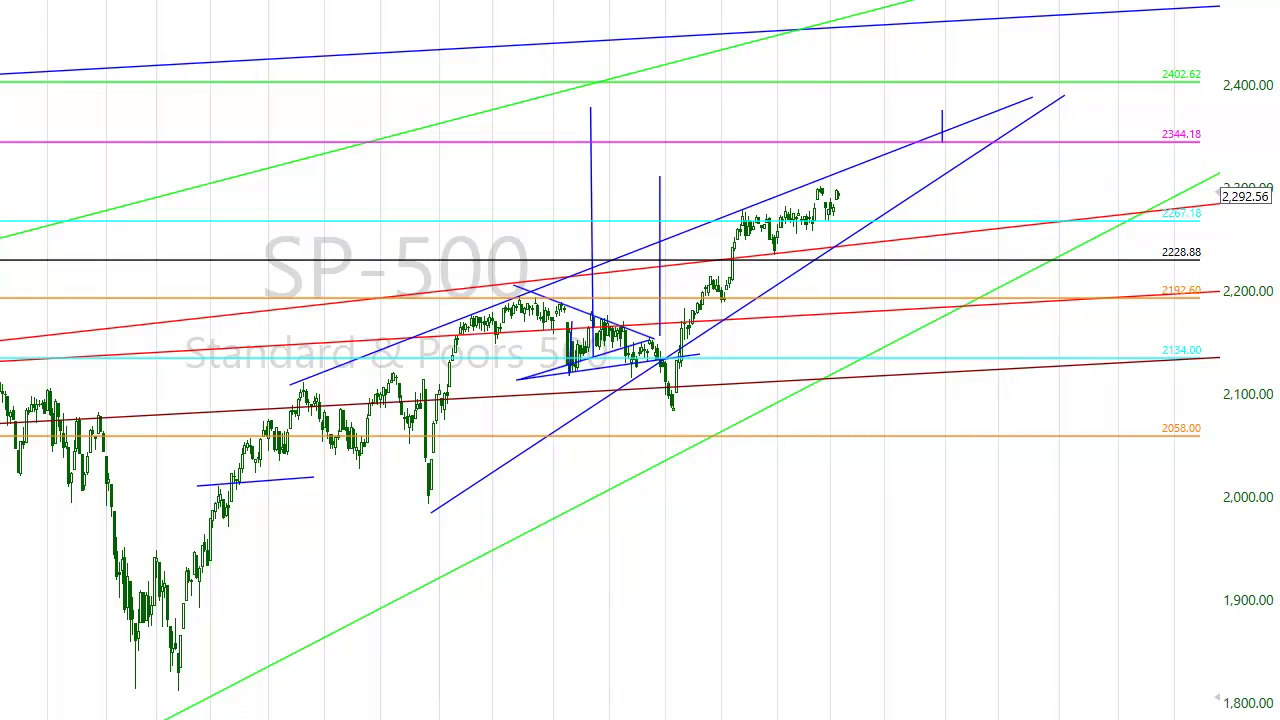
# Draw two nearly horizontal trend lines enclosing the December 2016 to February 2017 candles, one along the highs and one along the lows
pyautogui.scroll(4, 717, 323)
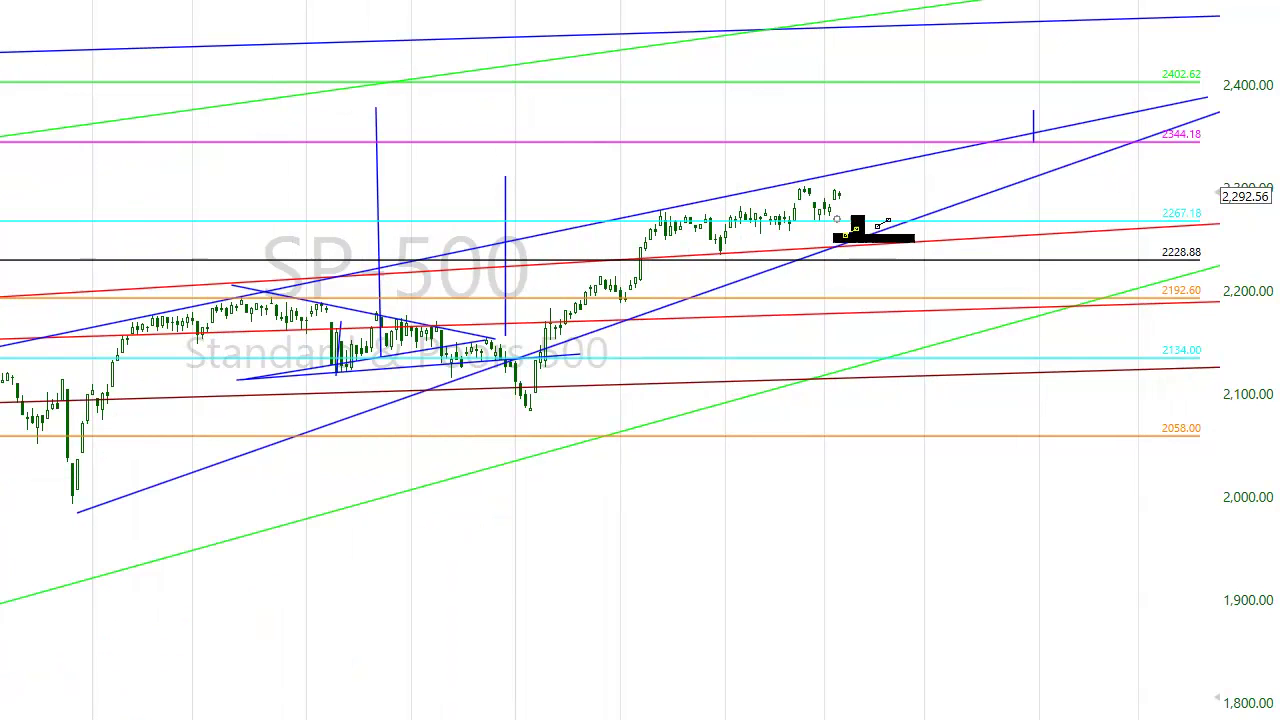
pyautogui.moveTo(627, 189)
pyautogui.mouseDown()
pyautogui.moveTo(960, 196)
pyautogui.moveTo(998, 183)
pyautogui.mouseUp()
pyautogui.moveTo(683, 197); pyautogui.dragTo(658, 205)
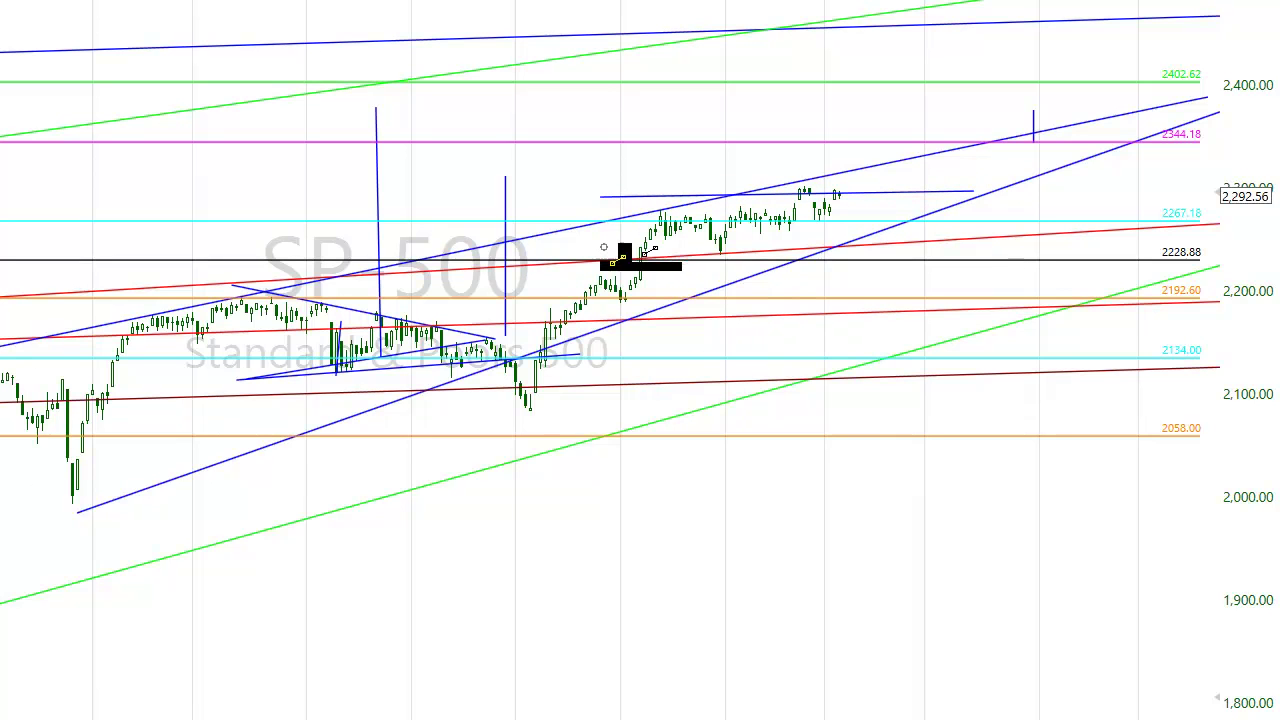
pyautogui.moveTo(605, 246); pyautogui.dragTo(985, 252)
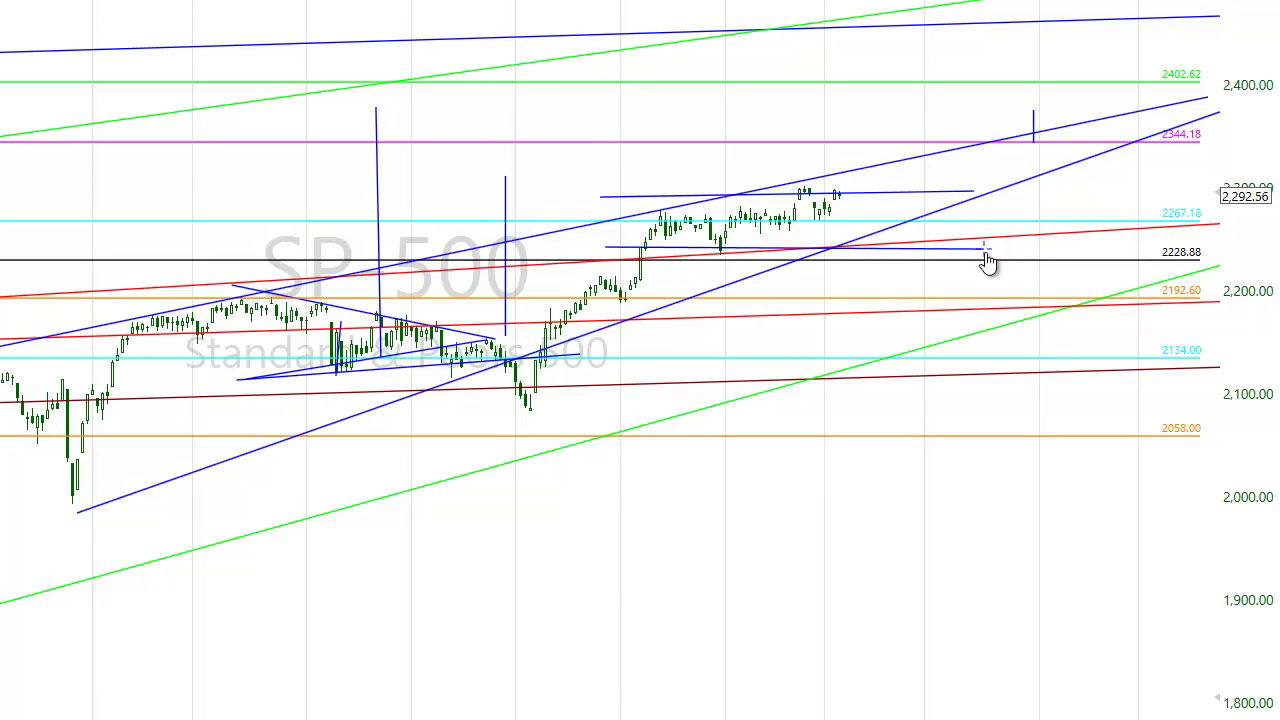
# Recolor the trend line along the highs of the December 2016 to February 2017 range cyan
pyautogui.rightClick(917, 197)
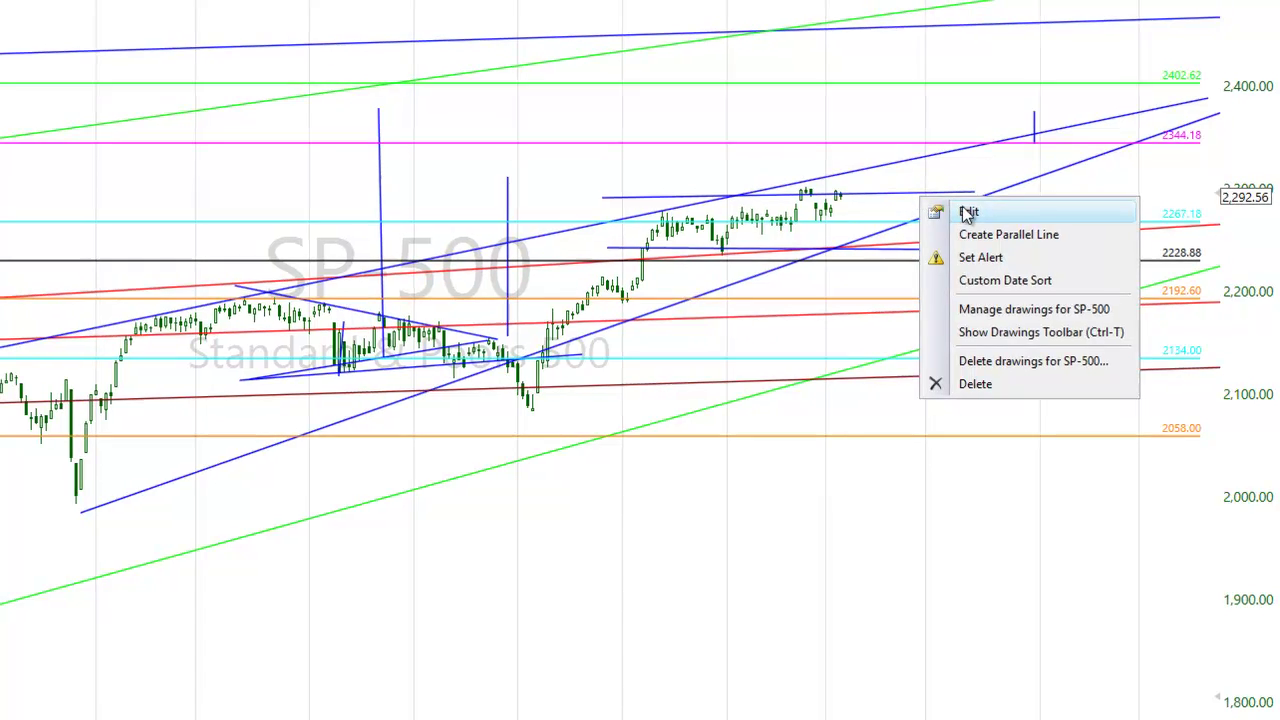
pyautogui.click(968, 211)
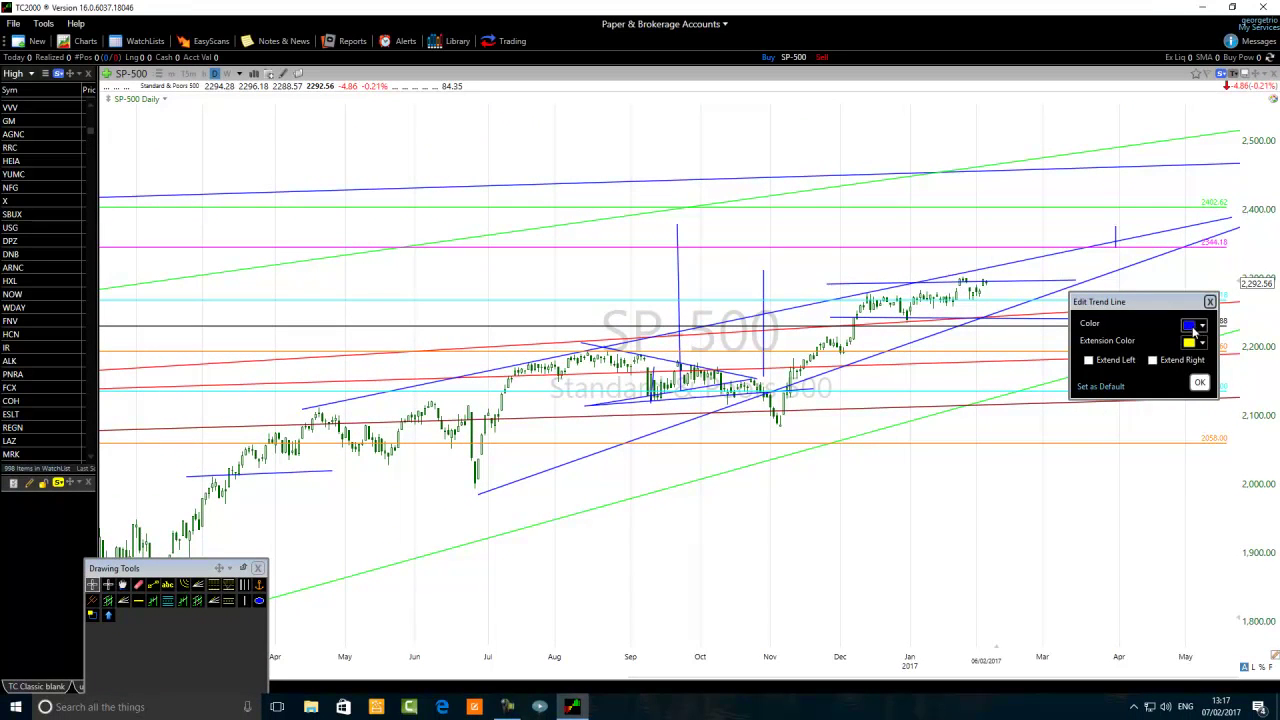
pyautogui.click(1196, 330)
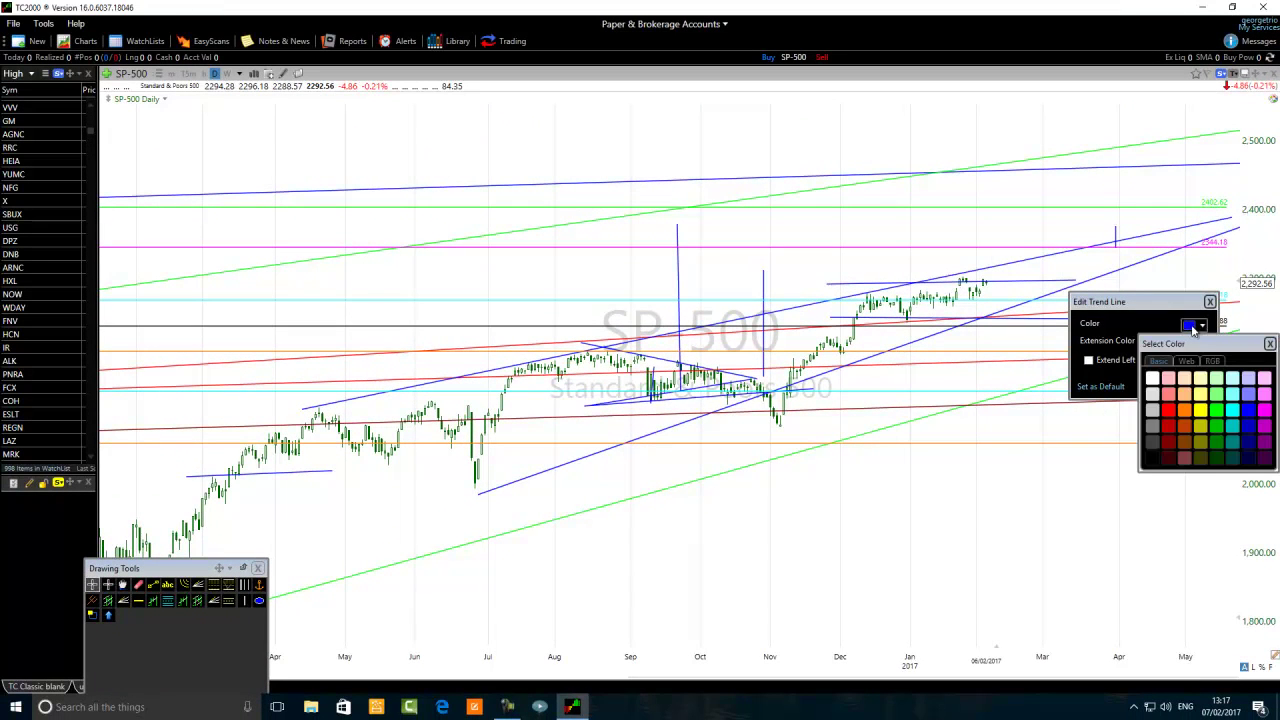
pyautogui.click(1232, 414)
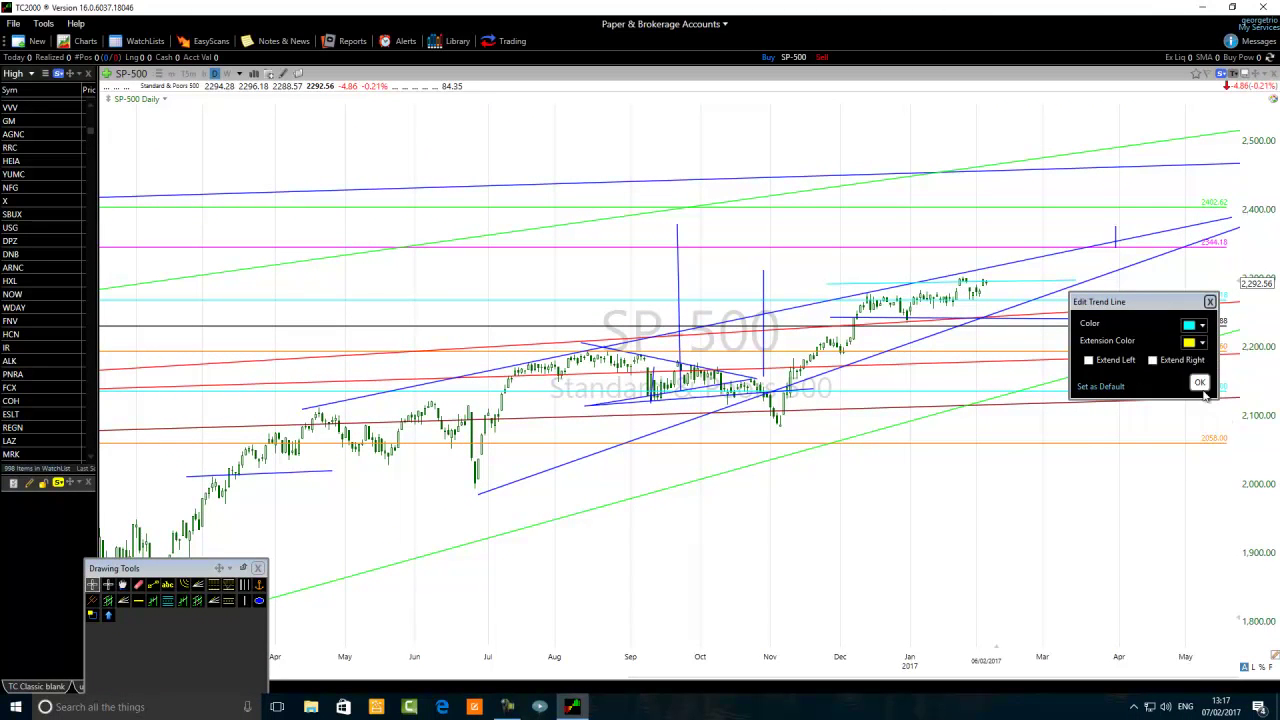
pyautogui.click(1199, 383)
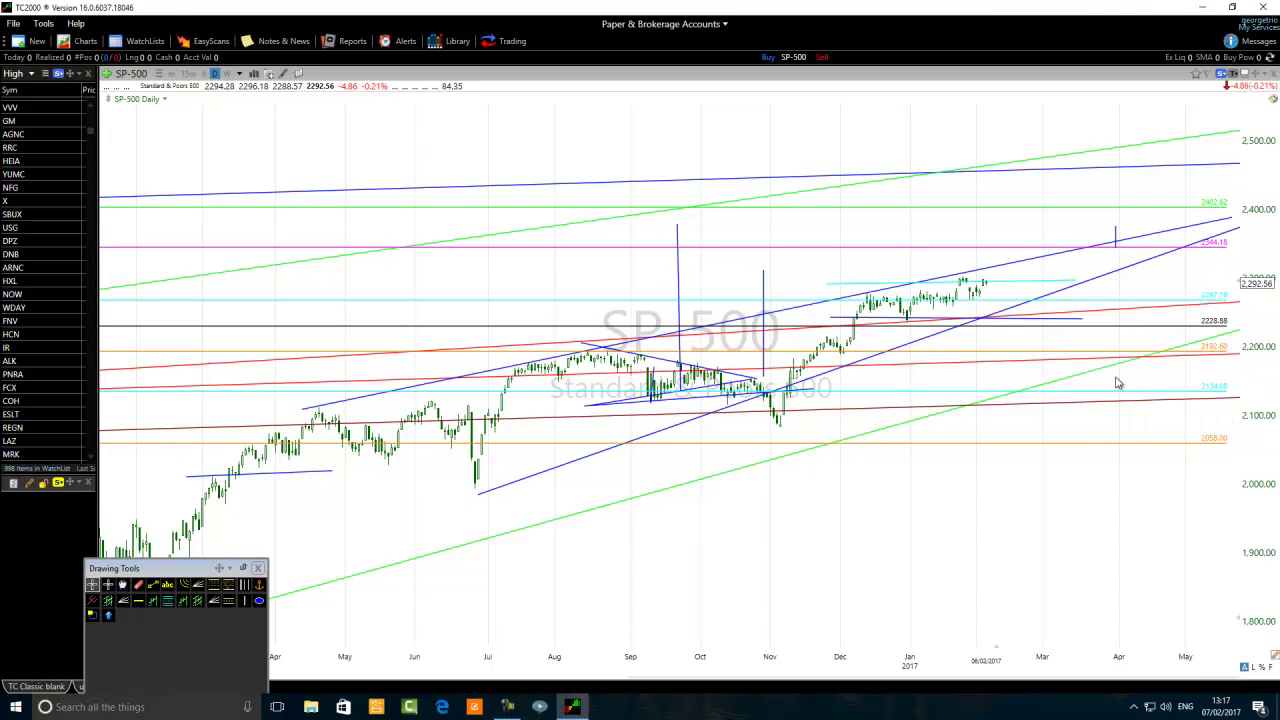
# Recolor the trend line along the lows of the December 2016 to February 2017 range cyan
pyautogui.rightClick(925, 322)
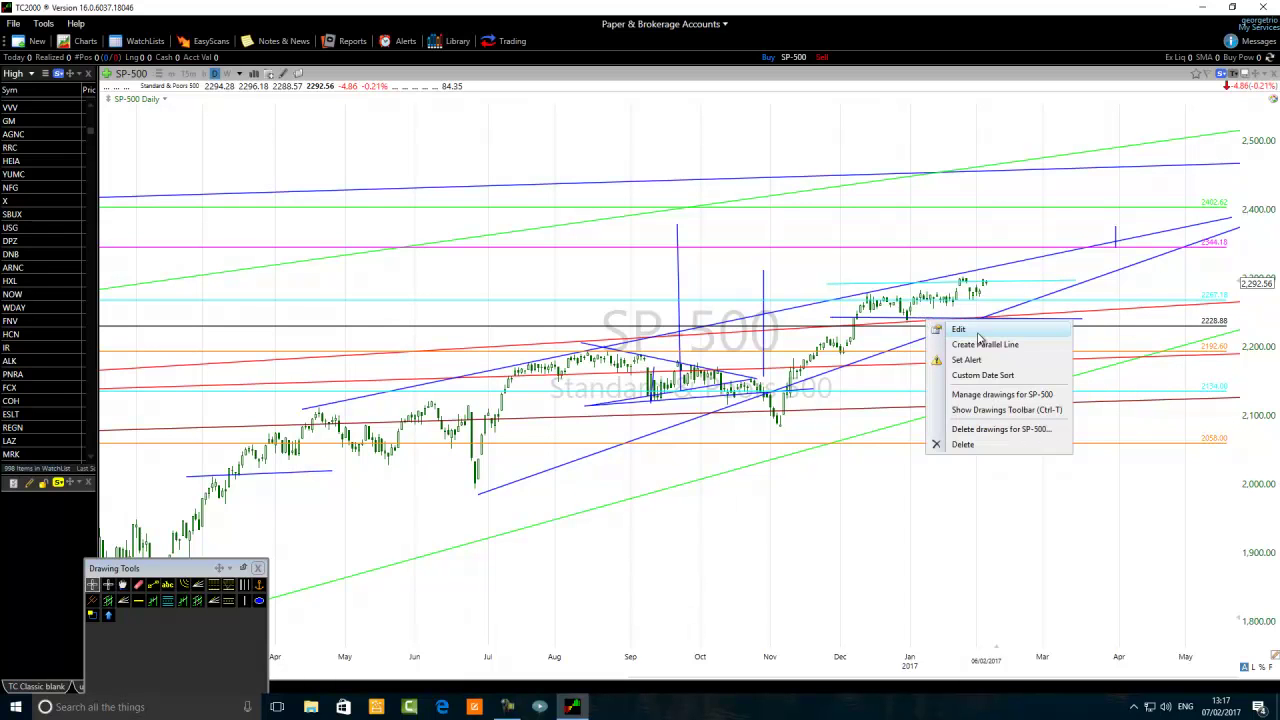
pyautogui.click(965, 331)
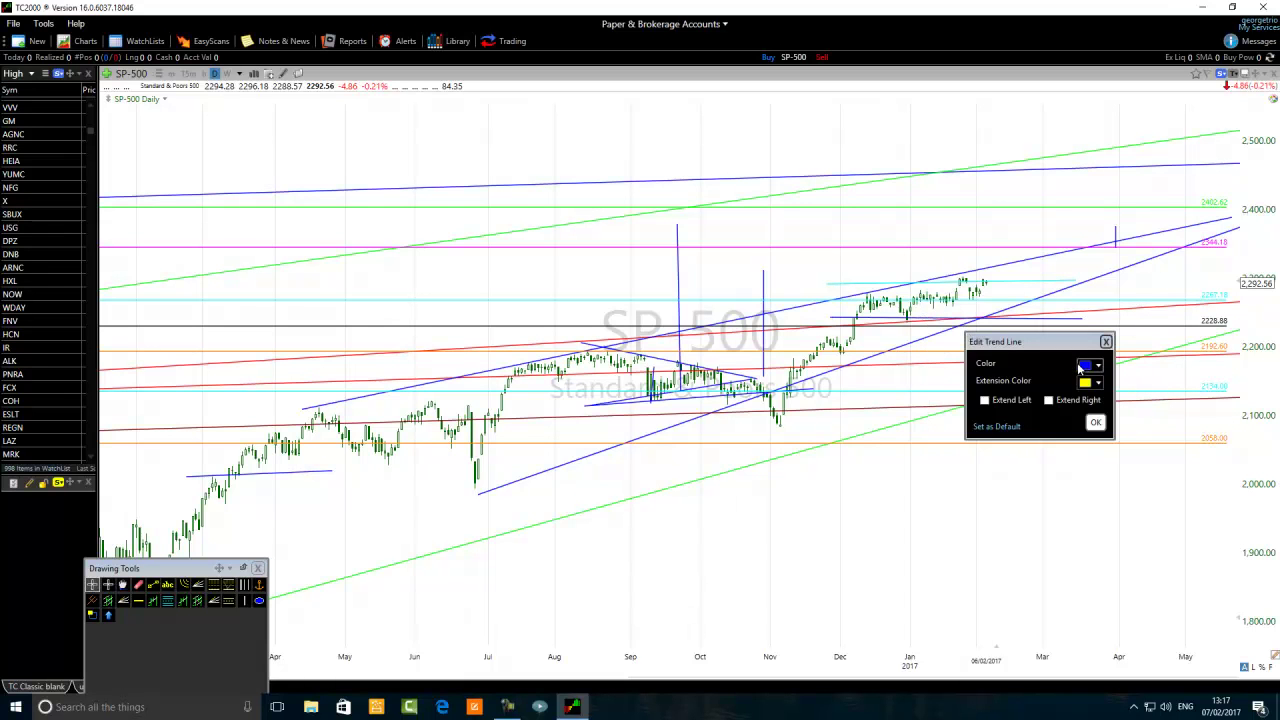
pyautogui.click(1082, 366)
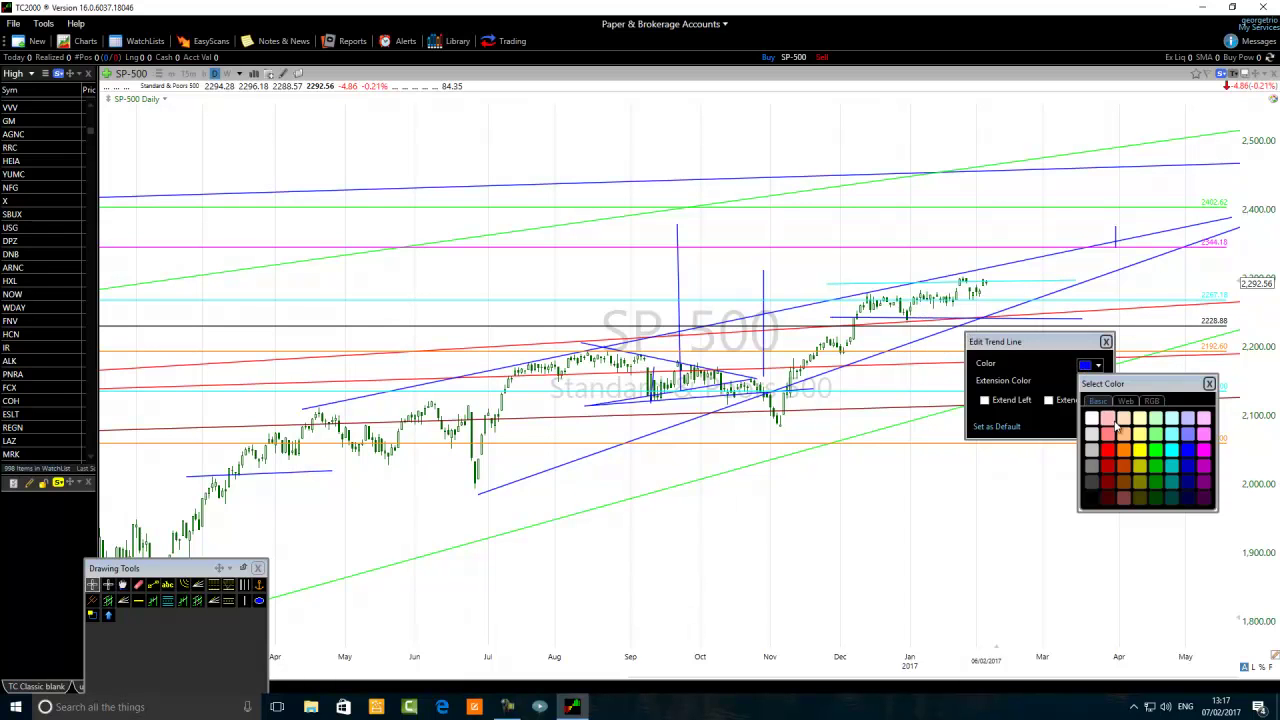
pyautogui.click(1171, 450)
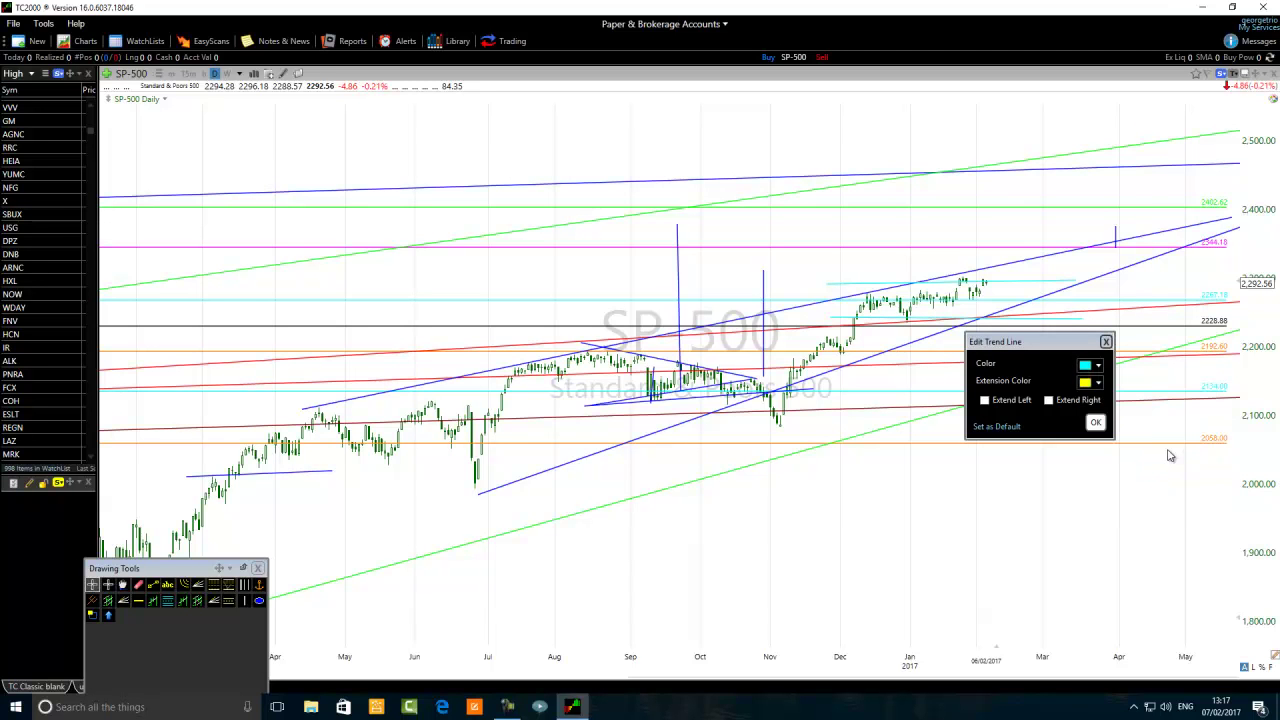
pyautogui.click(1096, 422)
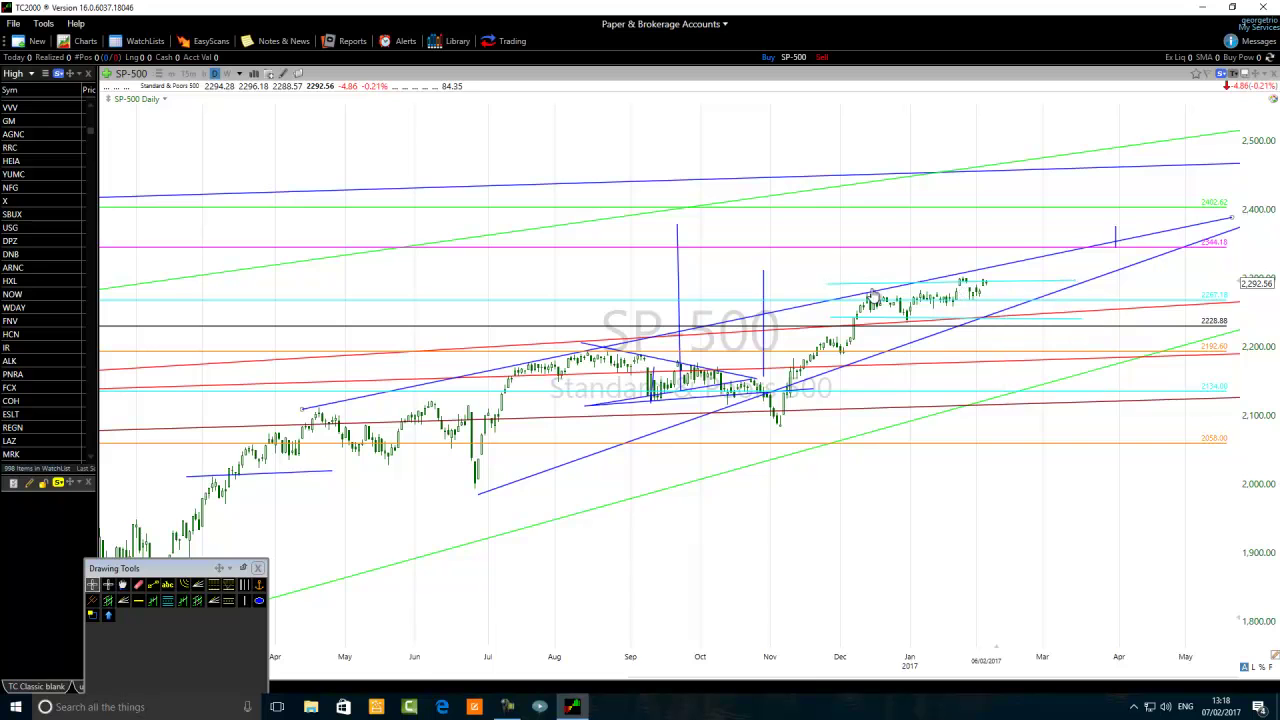
# Examine the height of the cyan December 2016 to February 2017 range and the details of the 2267.18 level and the range's lower line
pyautogui.scroll(2, 820, 281)
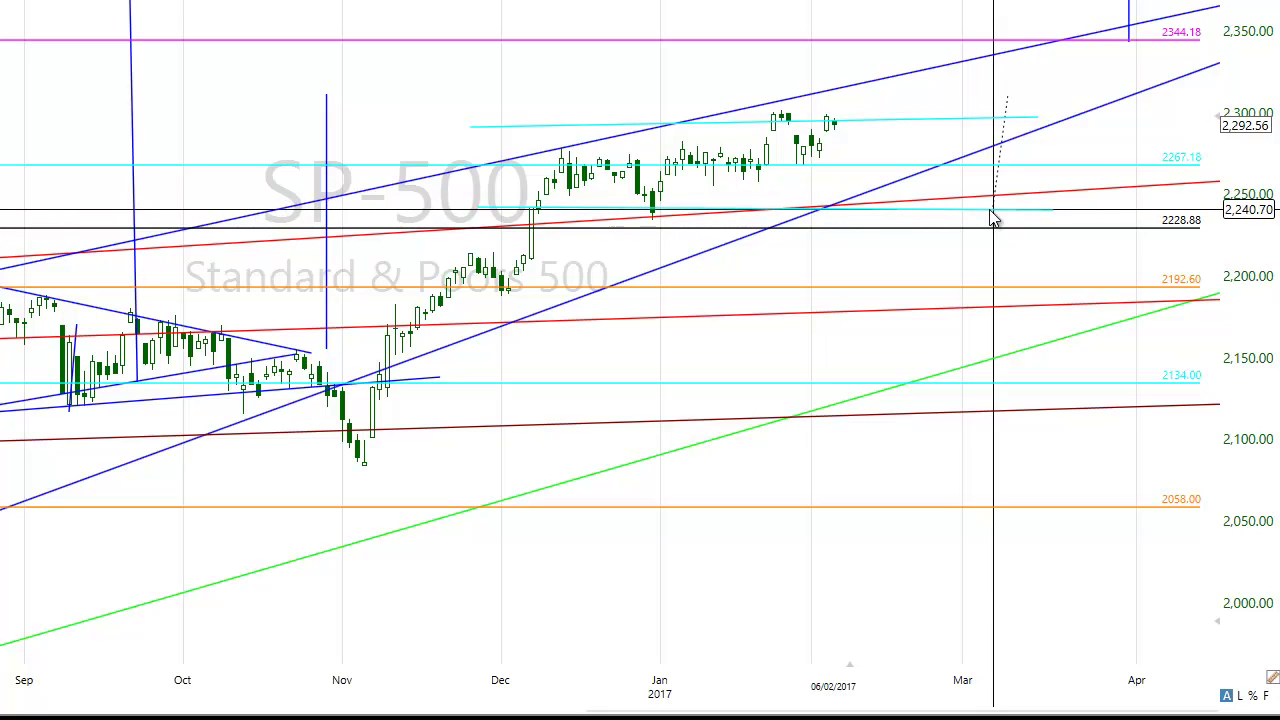
pyautogui.click(1033, 125)
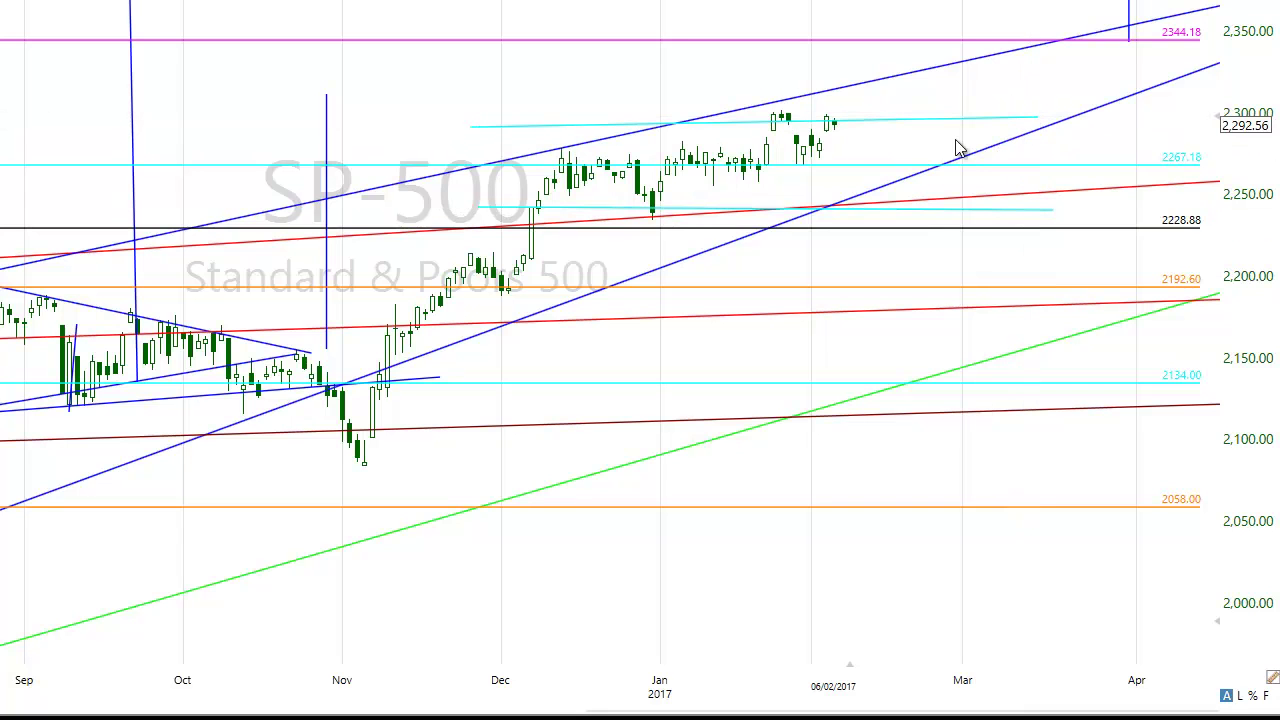
pyautogui.moveTo(835, 128)
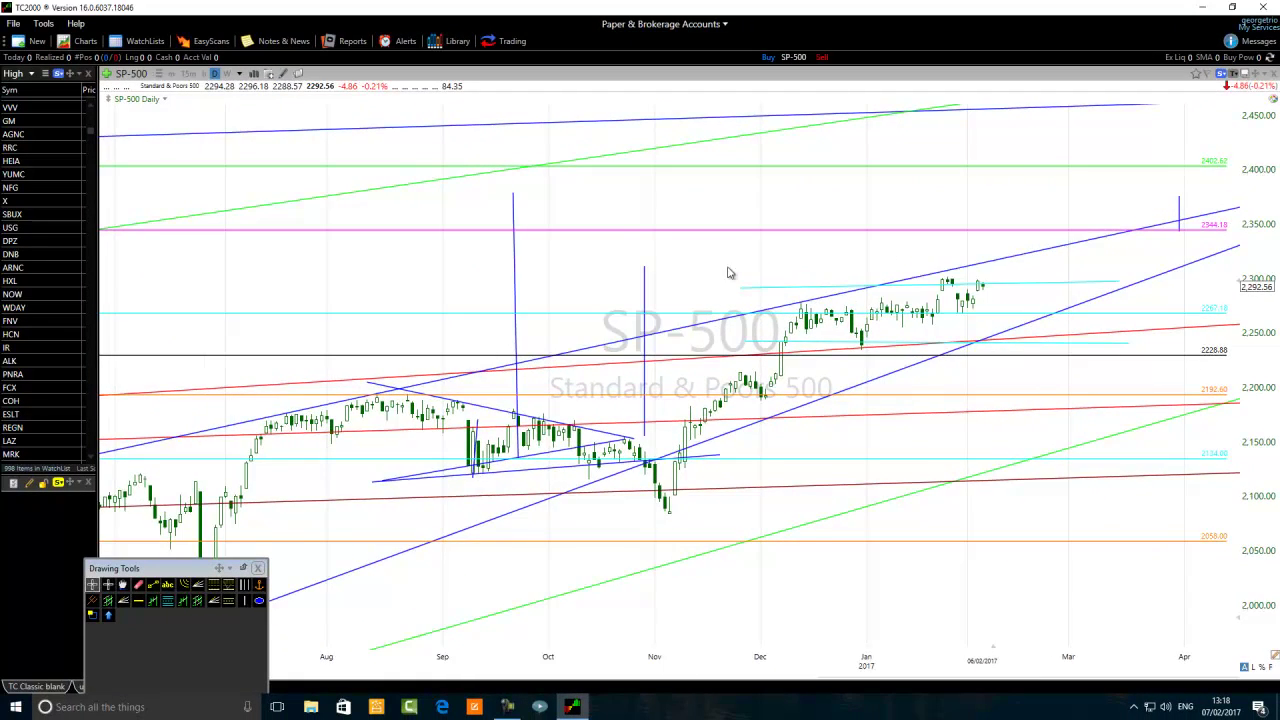
pyautogui.scroll(-3, 725, 290)
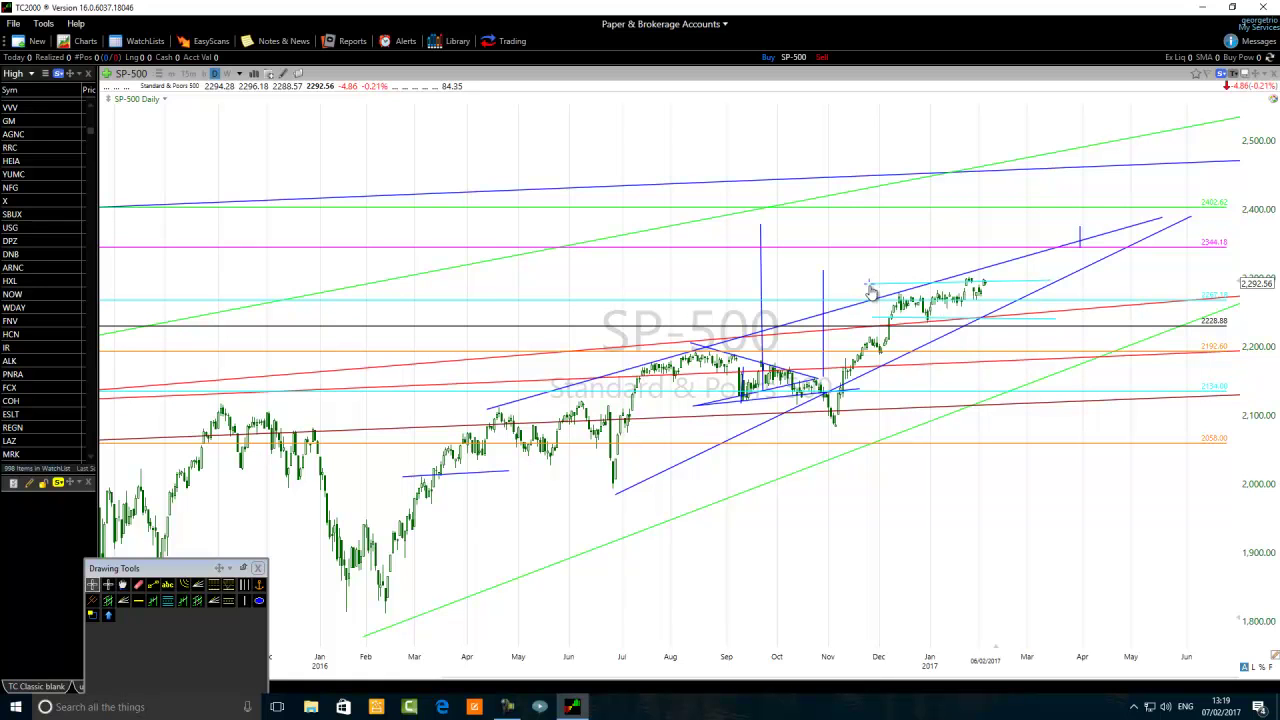
pyautogui.moveTo(1040, 288)
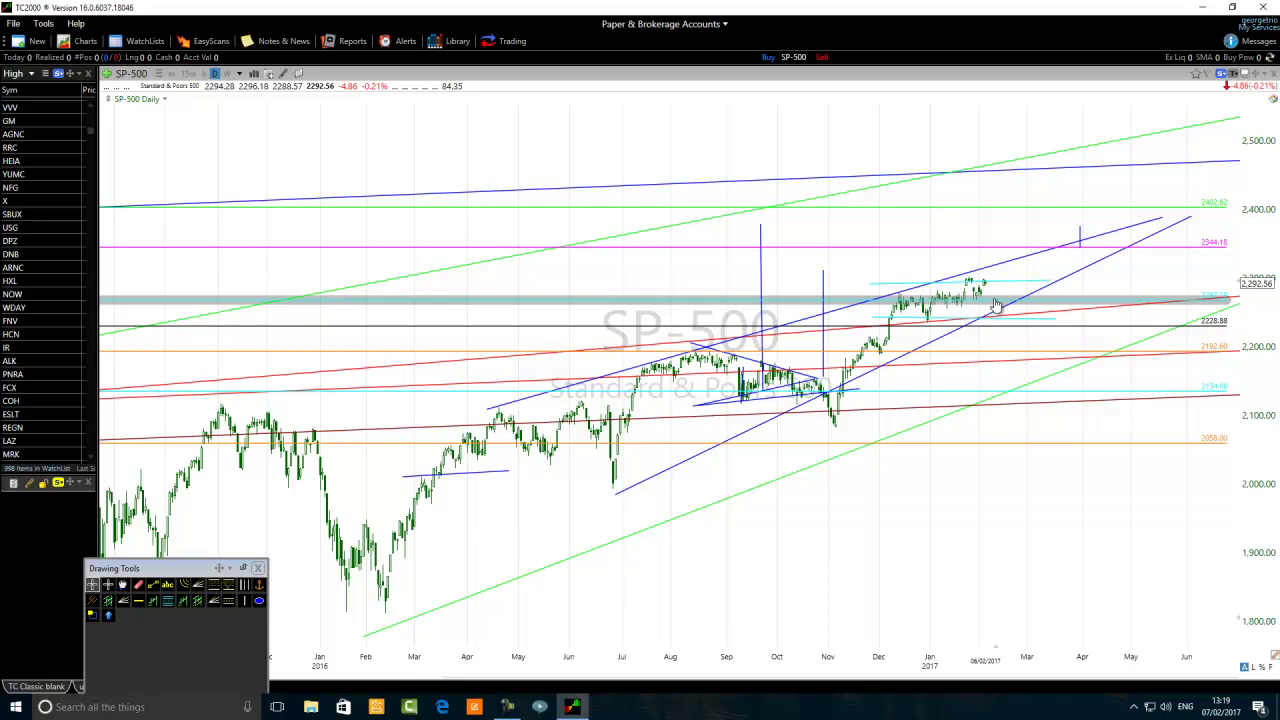
pyautogui.moveTo(995, 305)
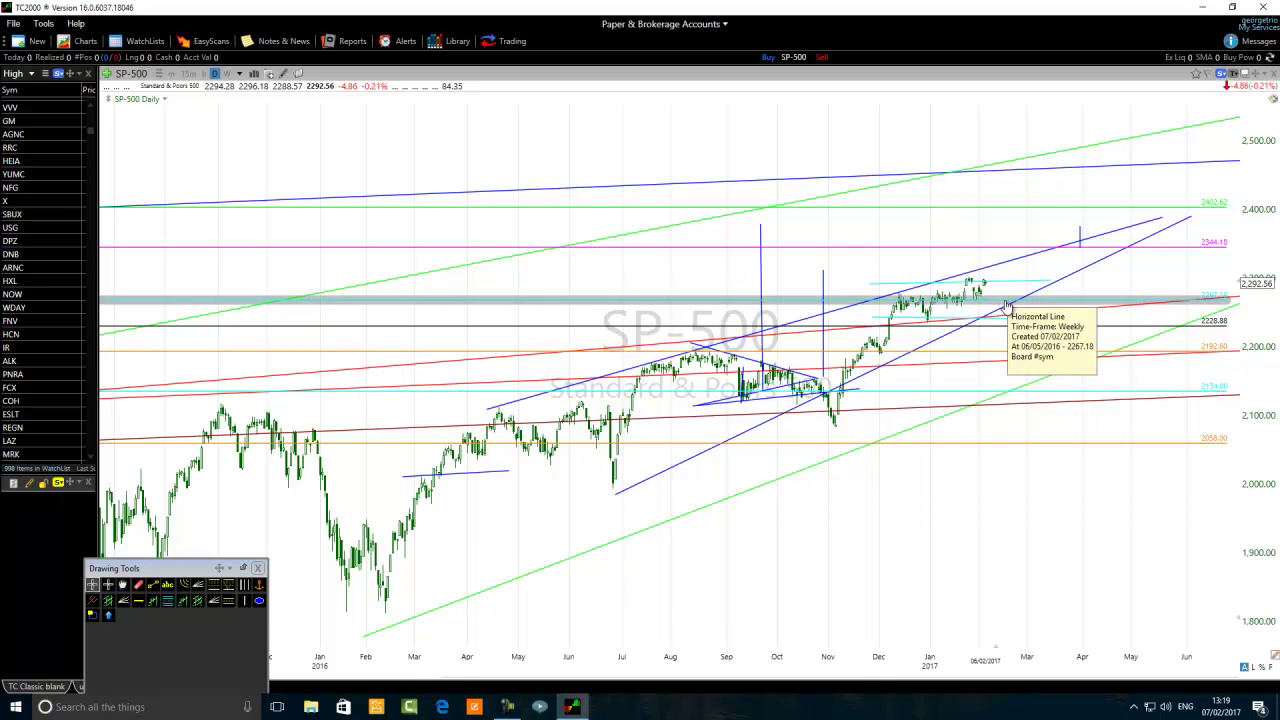
pyautogui.click(1020, 325)
pyautogui.moveTo(1021, 326)
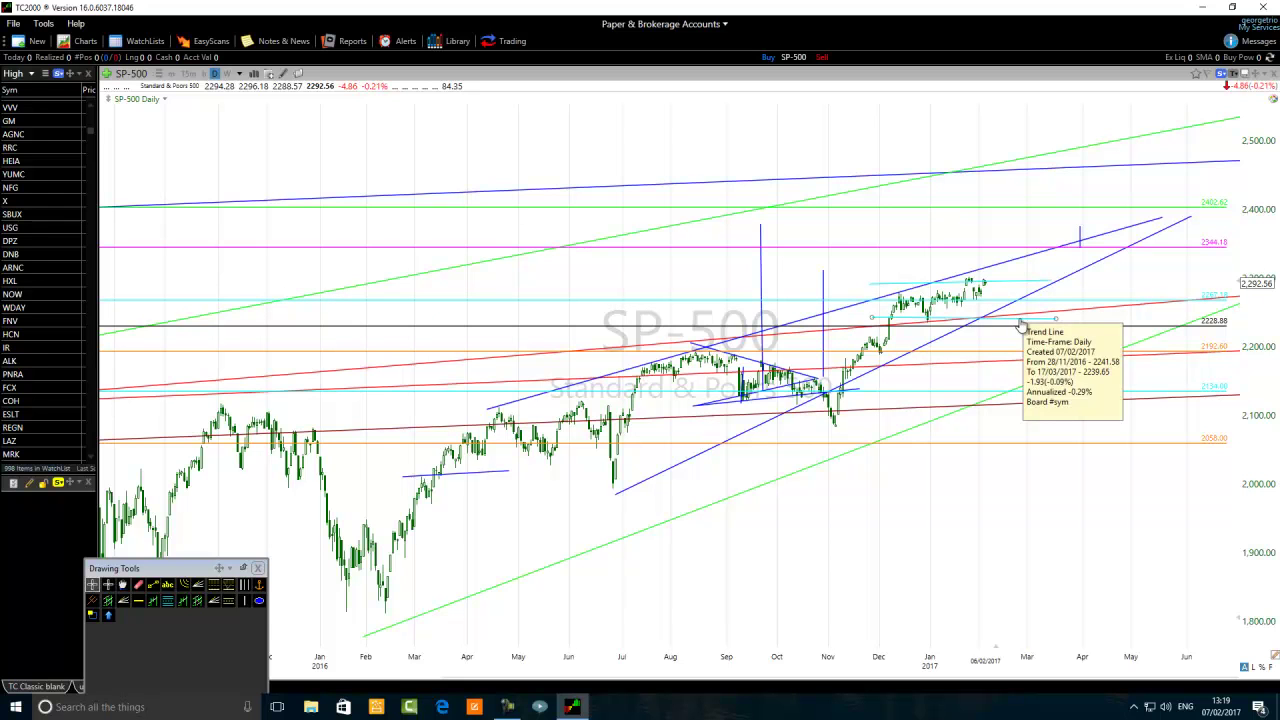
pyautogui.click(645, 515)
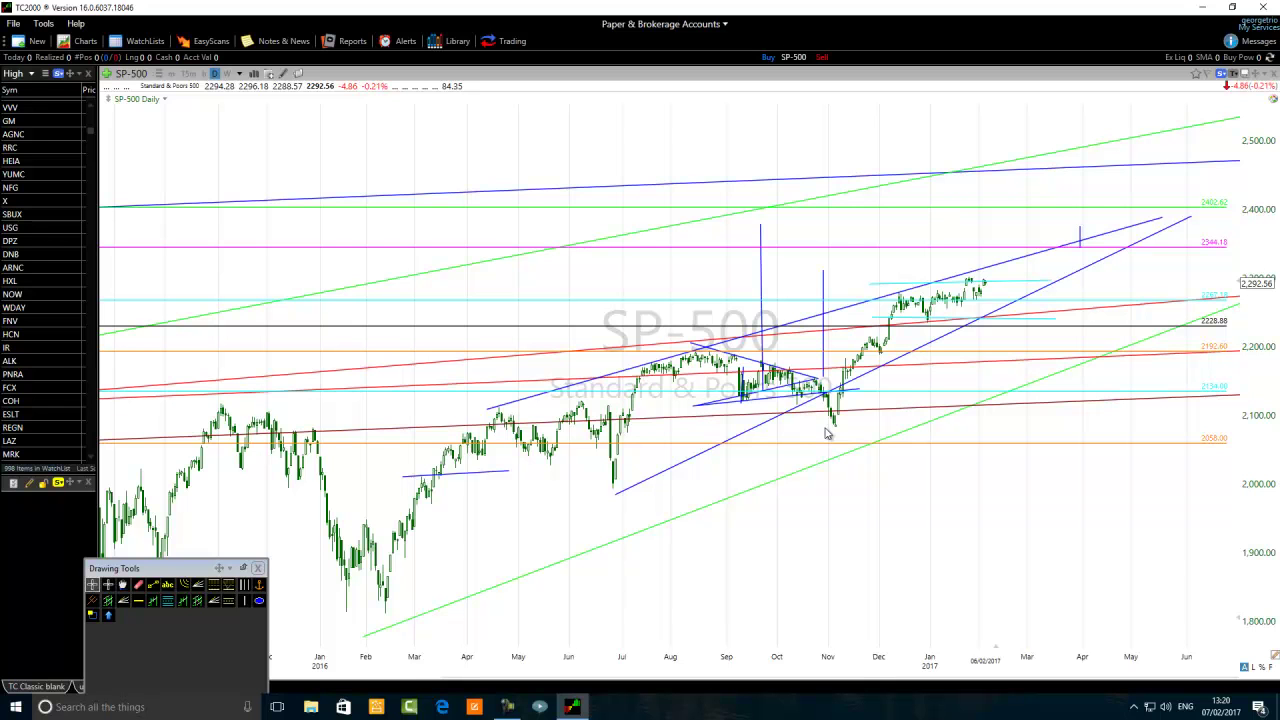
pyautogui.click(508, 707)
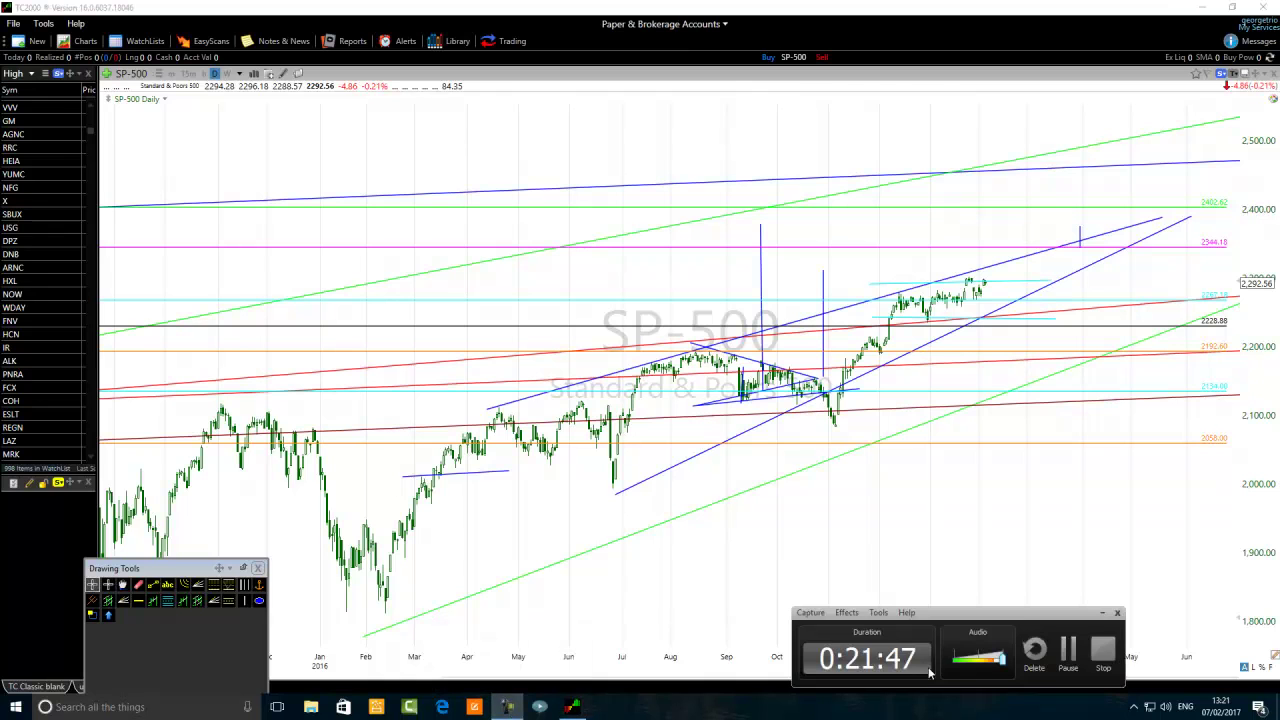